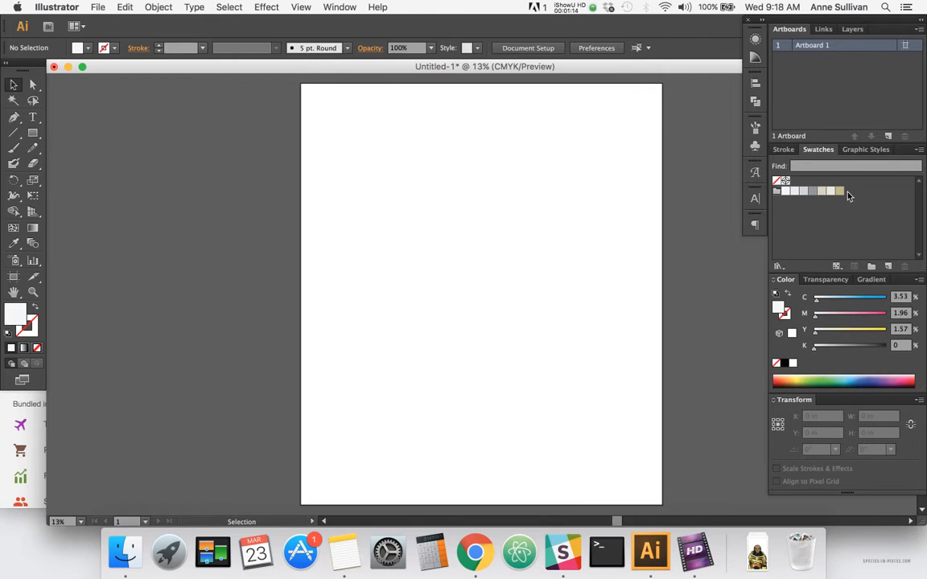
Create two 6 in by 6 in squares with the Rectangle tool, the second diagonally below and to the right of the first
click(32, 133)
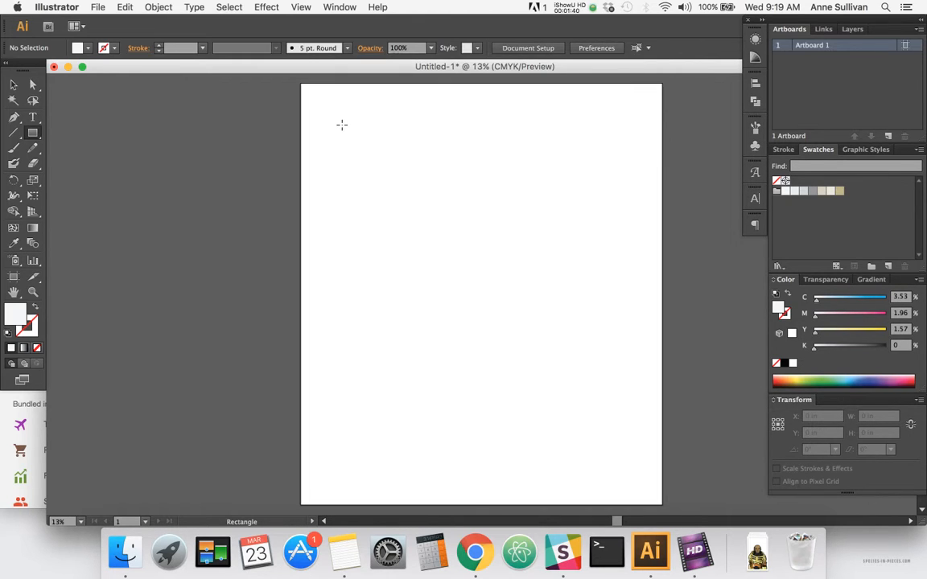
click(341, 125)
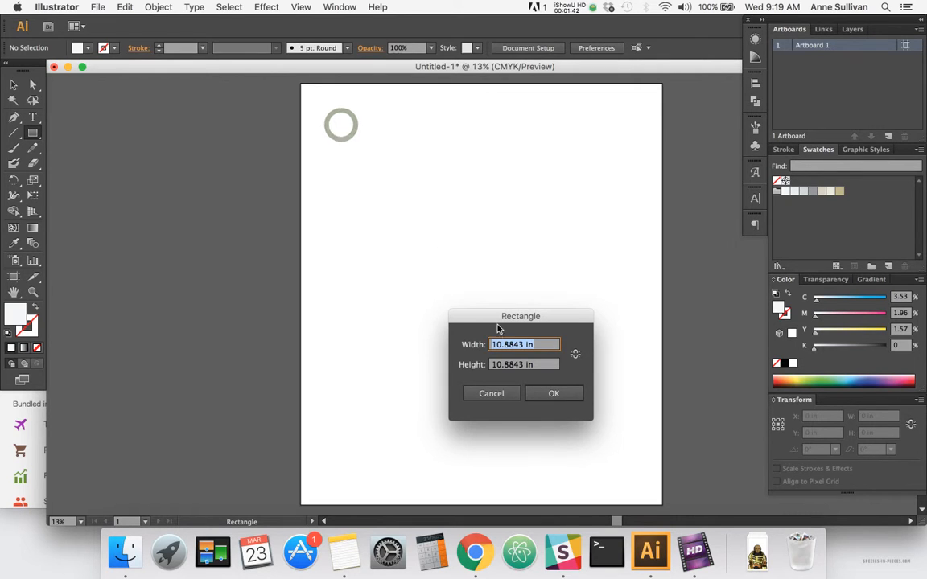
click(496, 393)
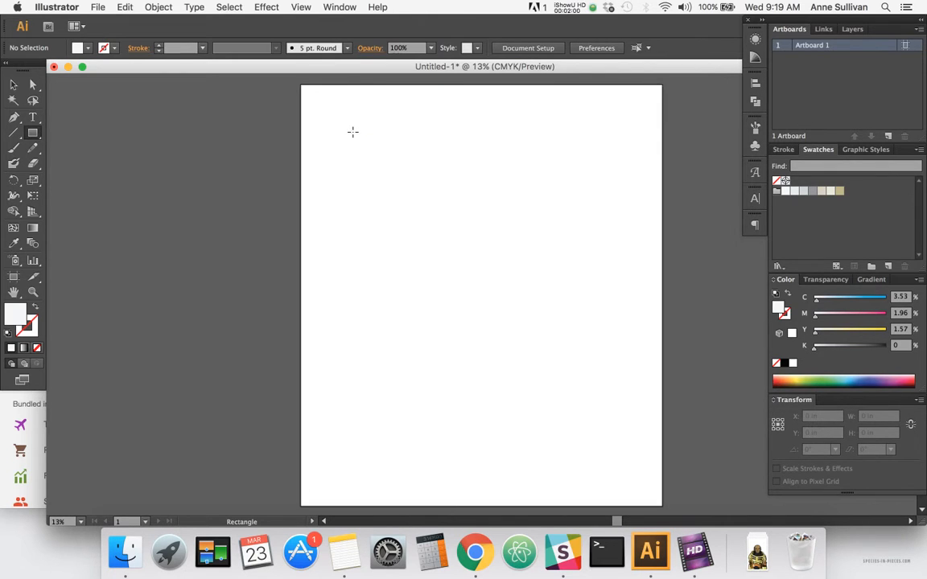
click(352, 131)
text(6)
key(Tab)
text(6)
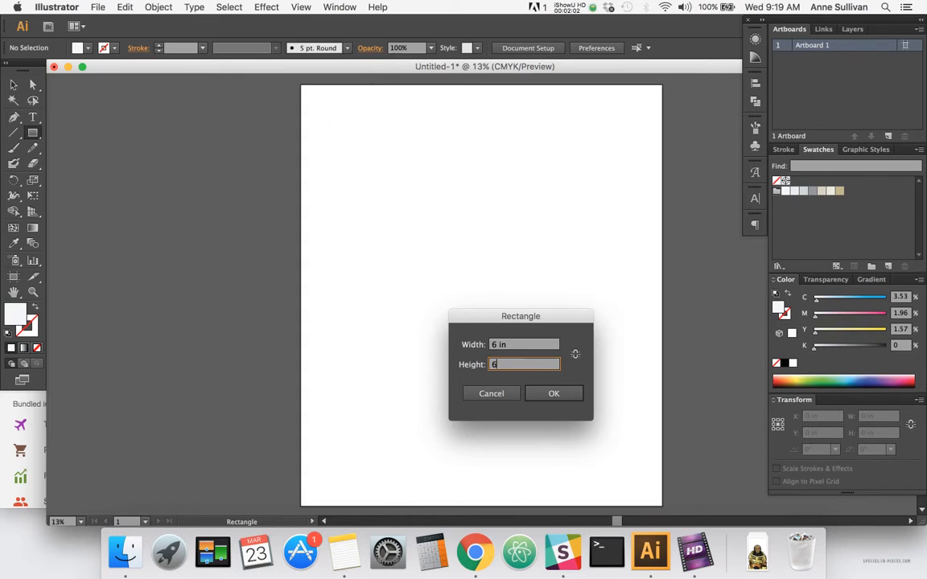
key(Return)
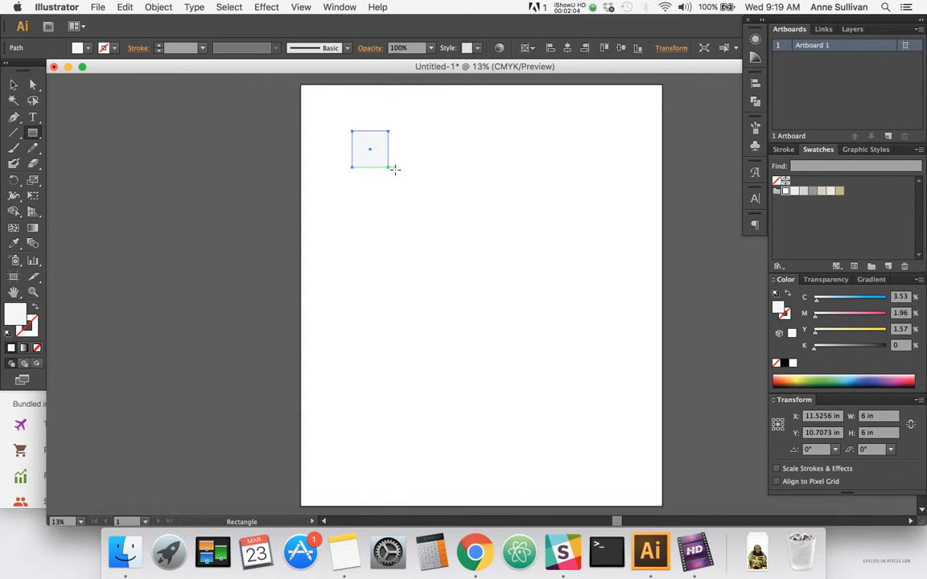
click(415, 196)
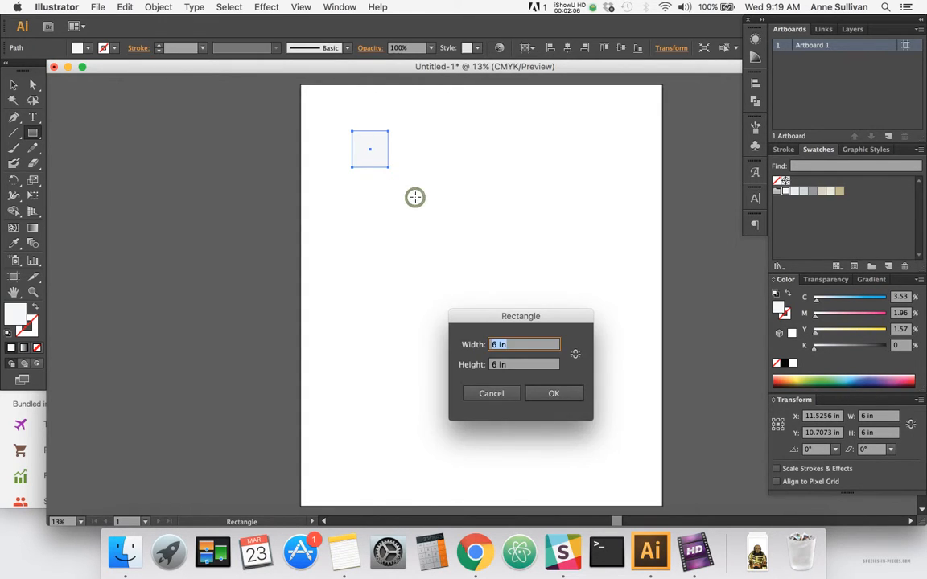
key(Return)
Fill the first square with the dark grey swatch
click(13, 84)
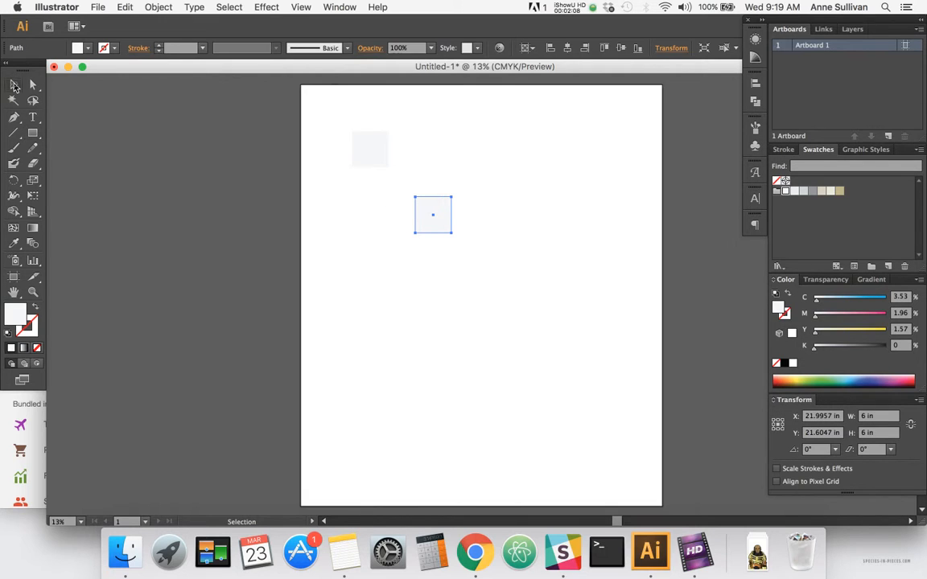
click(364, 146)
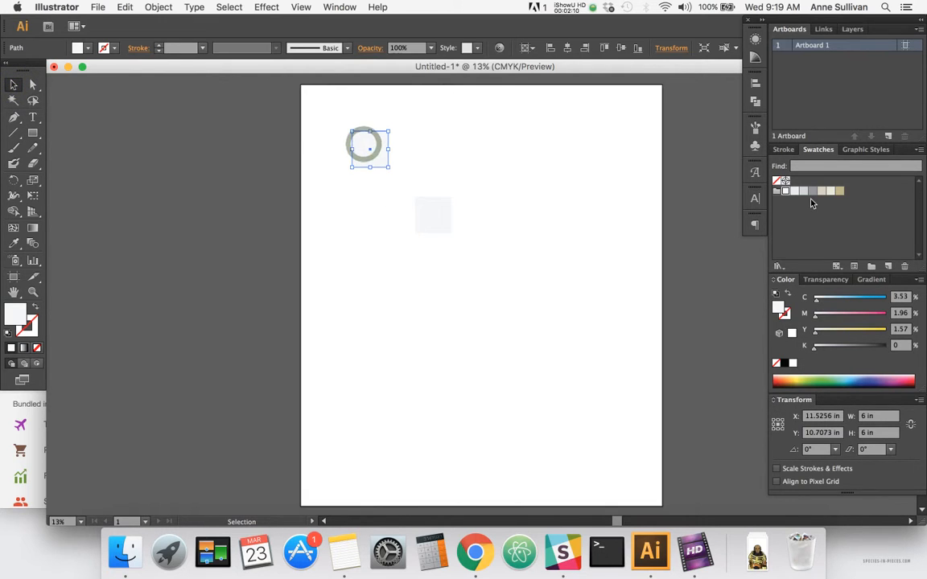
click(812, 191)
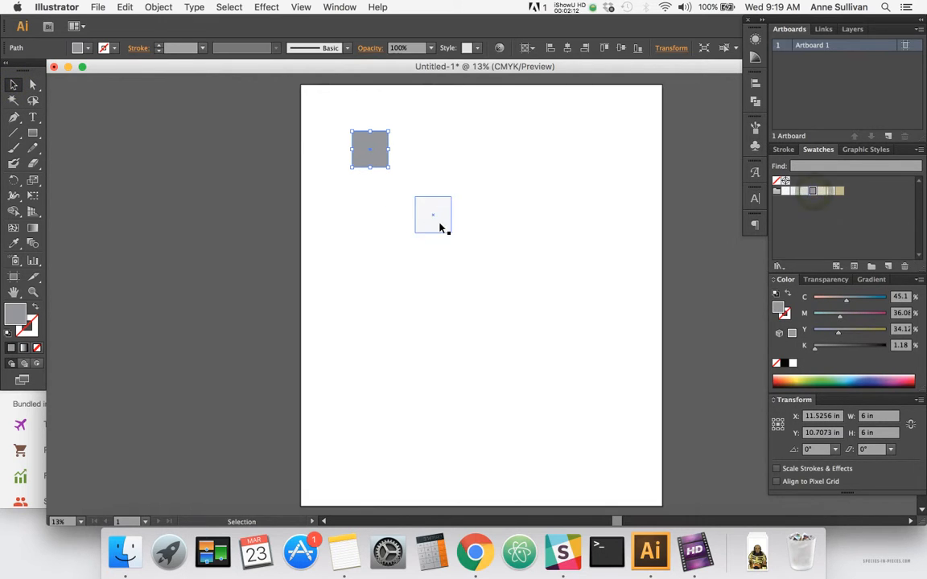
Move the second square so its corner meets the first square's centre, and fill it with the C=18 M=10 Y=12 K=0 swatch
drag(439, 222, 395, 178)
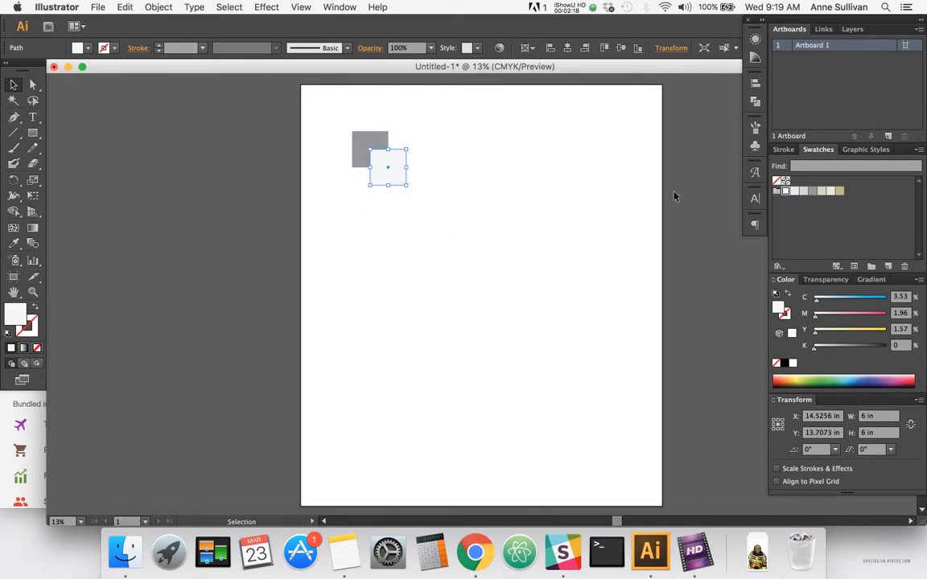
click(803, 192)
click(343, 111)
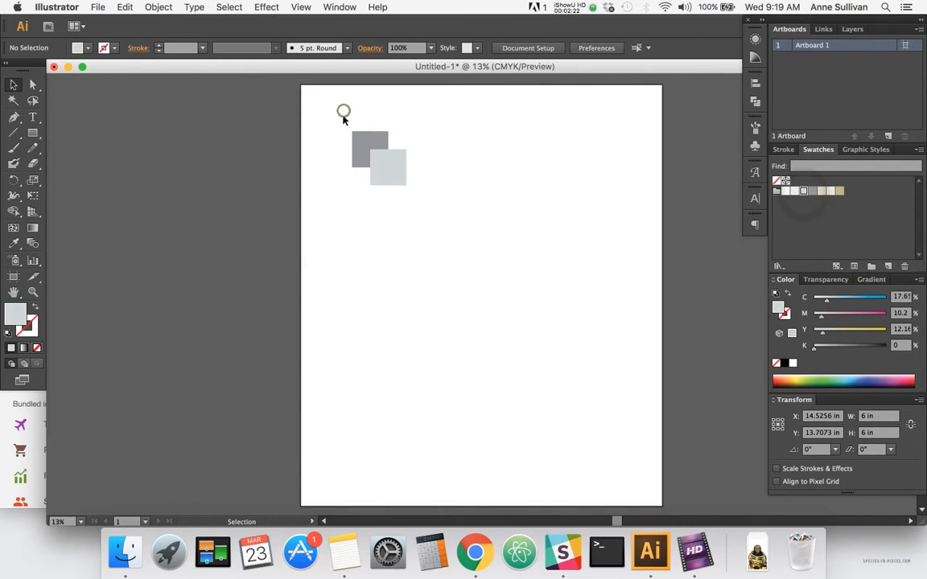
mouse_move(340, 119)
mouse_down()
mouse_move(433, 199)
mouse_move(339, 120)
mouse_up()
Draw a 9 in by 9 in square spanning the outer corners of the two overlapping squares
click(32, 132)
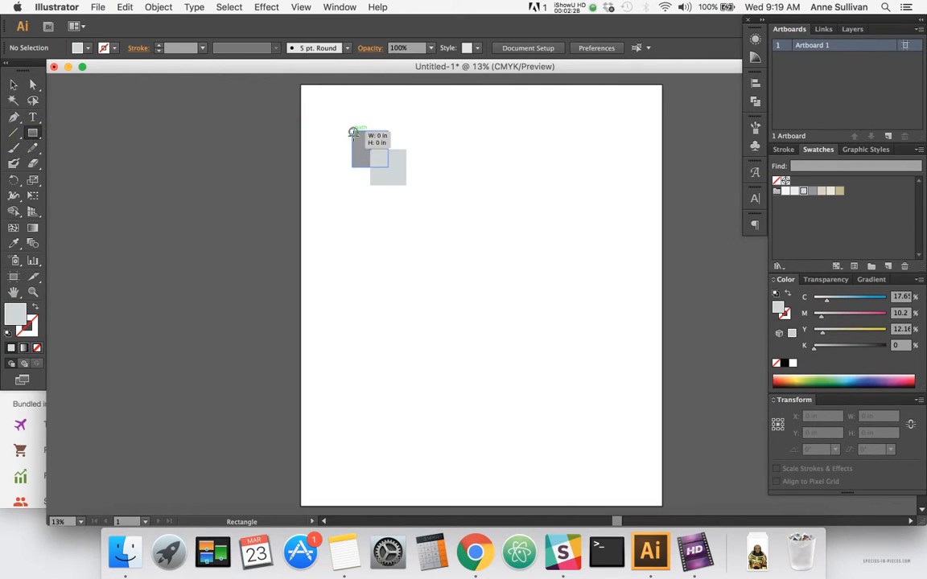
drag(352, 132, 407, 185)
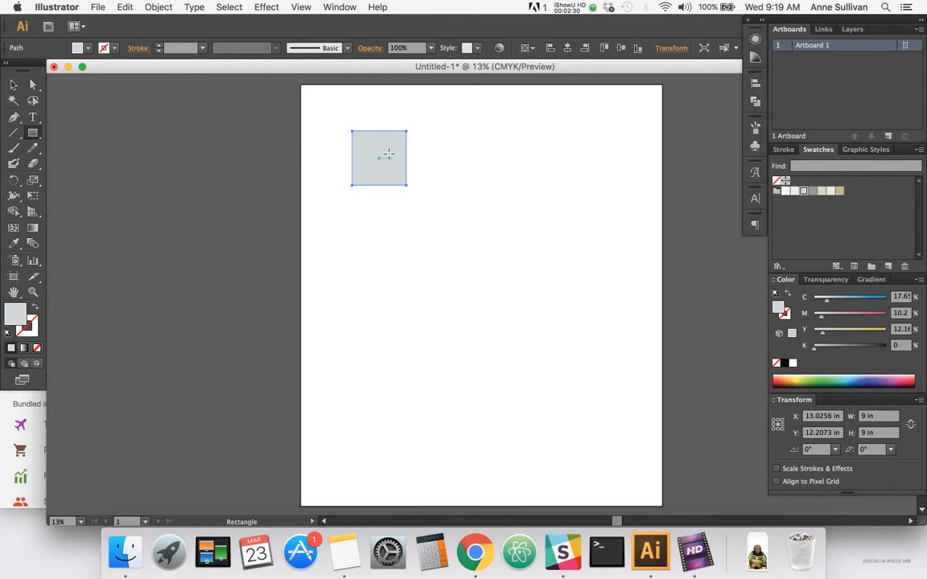
key(v)
double_click(384, 156)
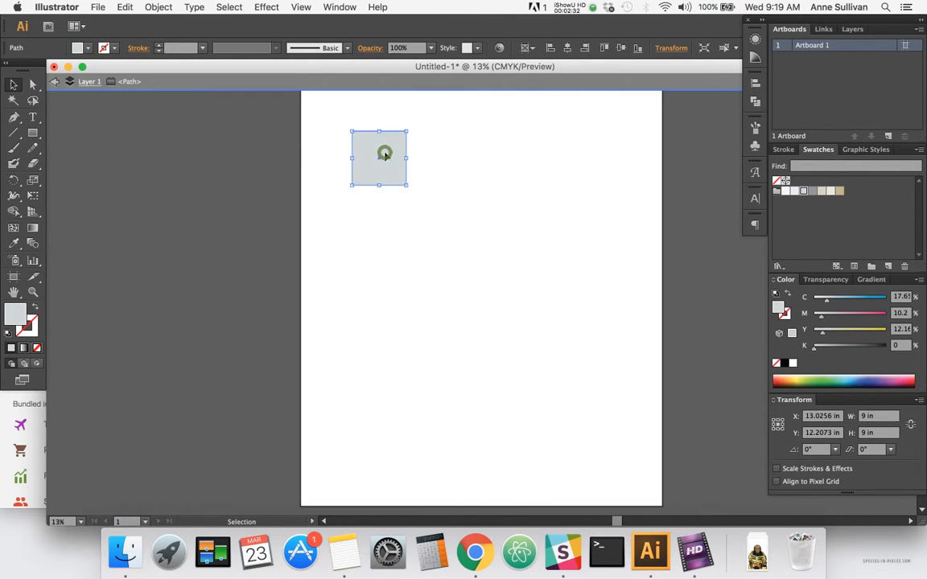
double_click(264, 180)
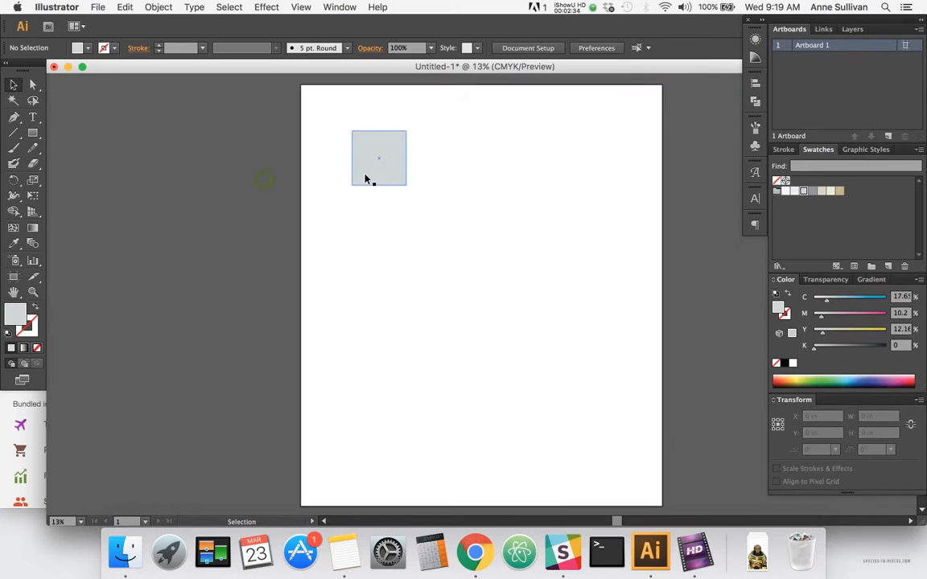
double_click(366, 171)
double_click(283, 173)
Send the 9 in square to the back and fill it with the C=8 M=4 Y=5 K=0 swatch
click(369, 172)
key(super+shift+bracketleft)
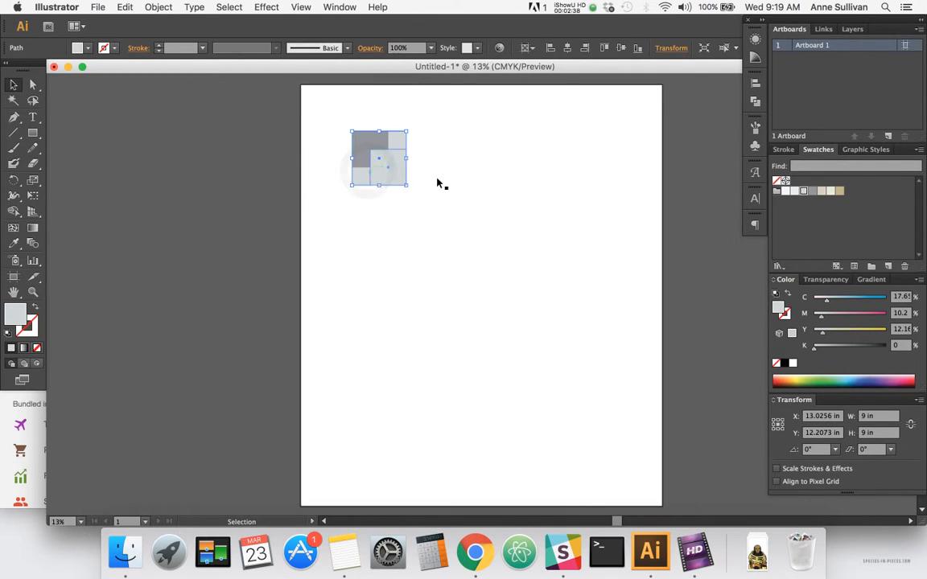
click(794, 191)
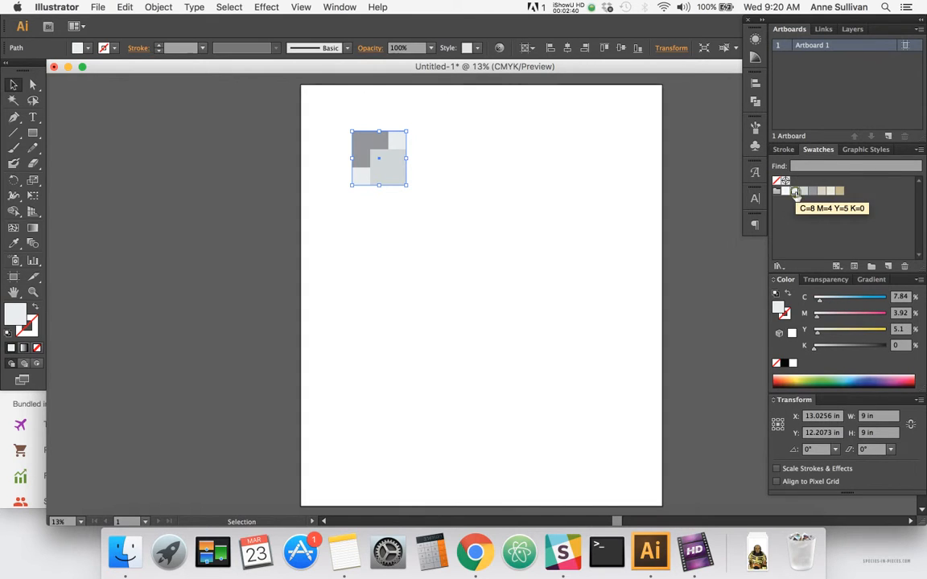
click(345, 121)
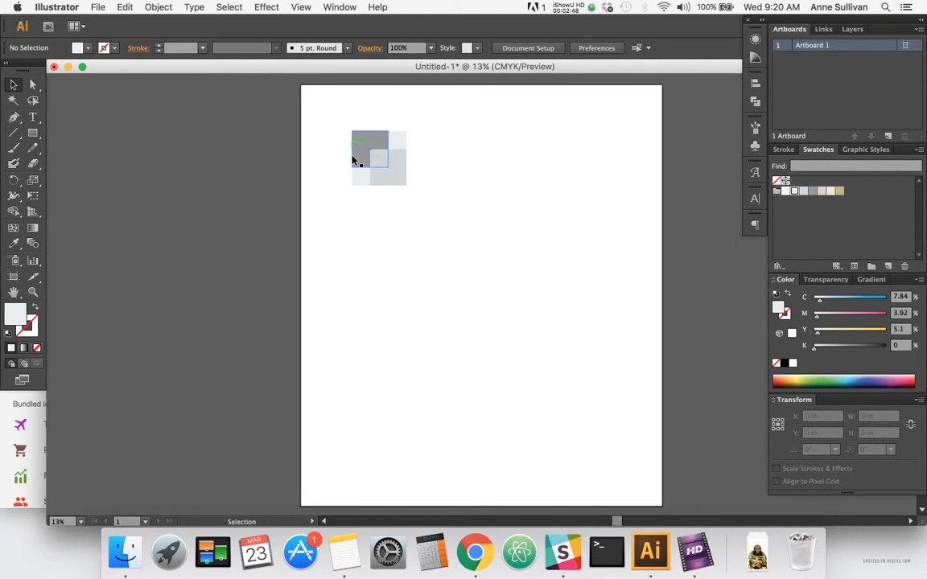
Scale the back square down proportionally about its centre to about 7.08 in per side
click(358, 177)
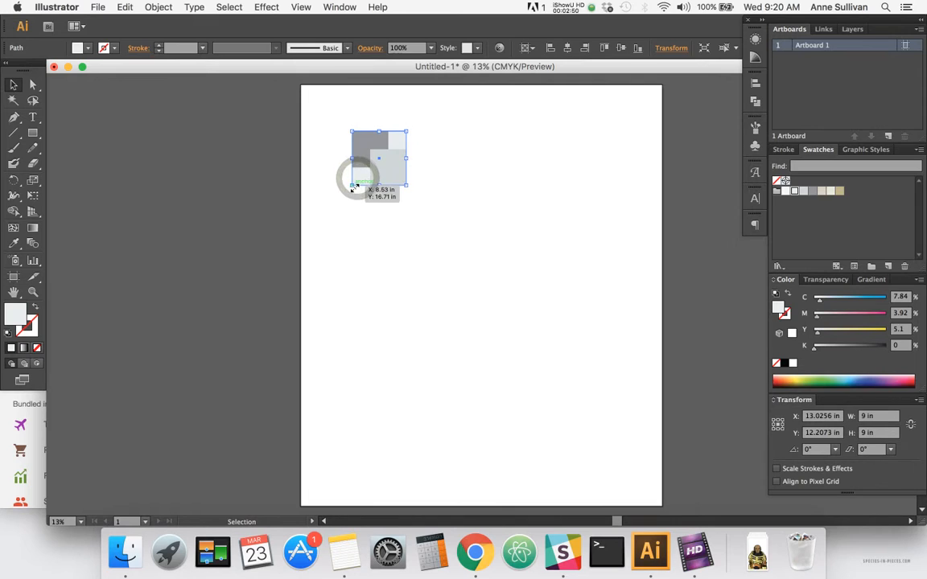
drag(351, 187, 358, 184)
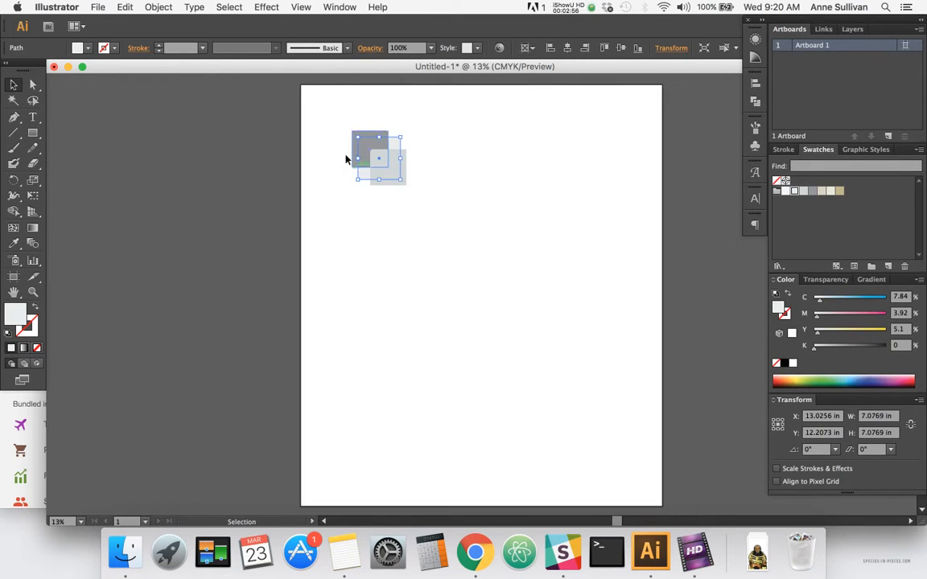
click(337, 149)
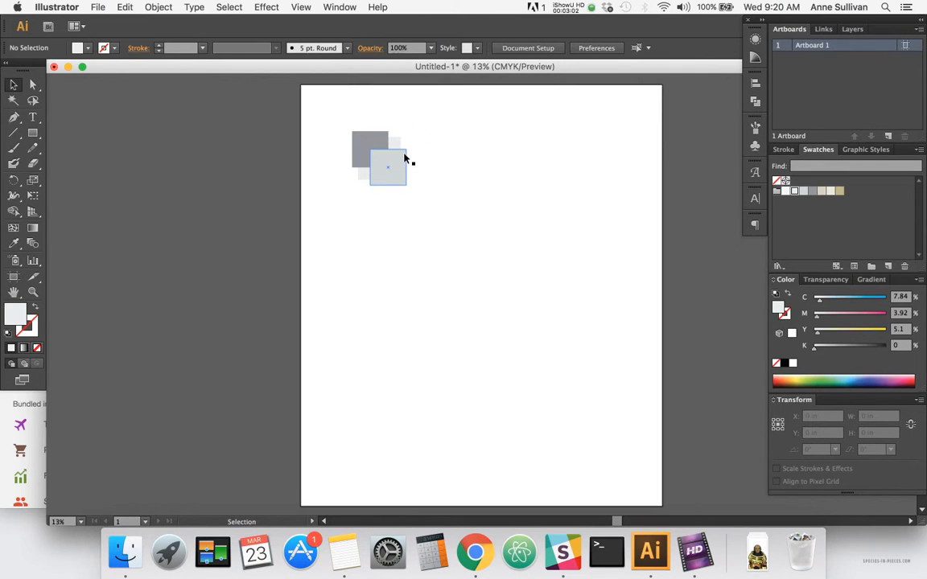
Divide all three overlapping squares into separate pieces with the Pathfinder Divide operation
drag(337, 117, 384, 187)
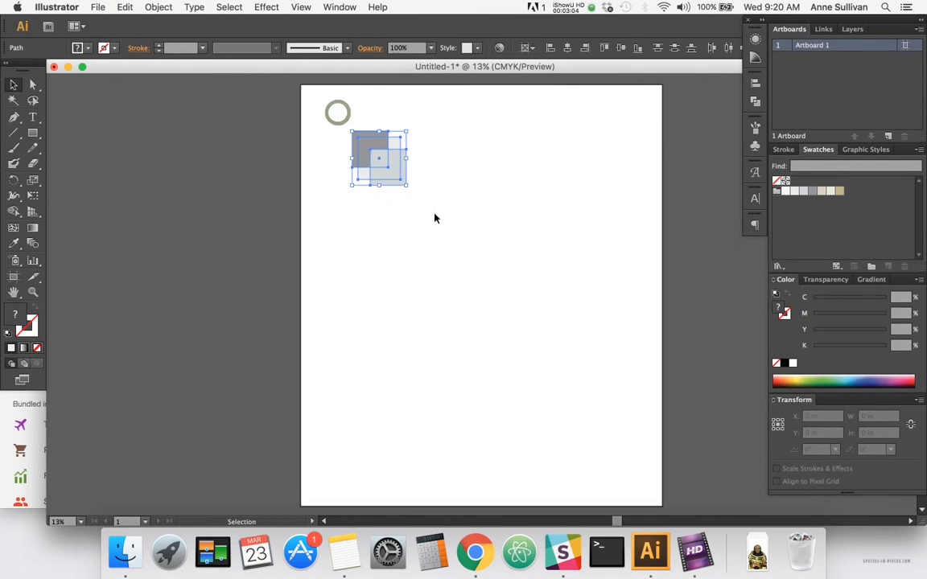
click(754, 102)
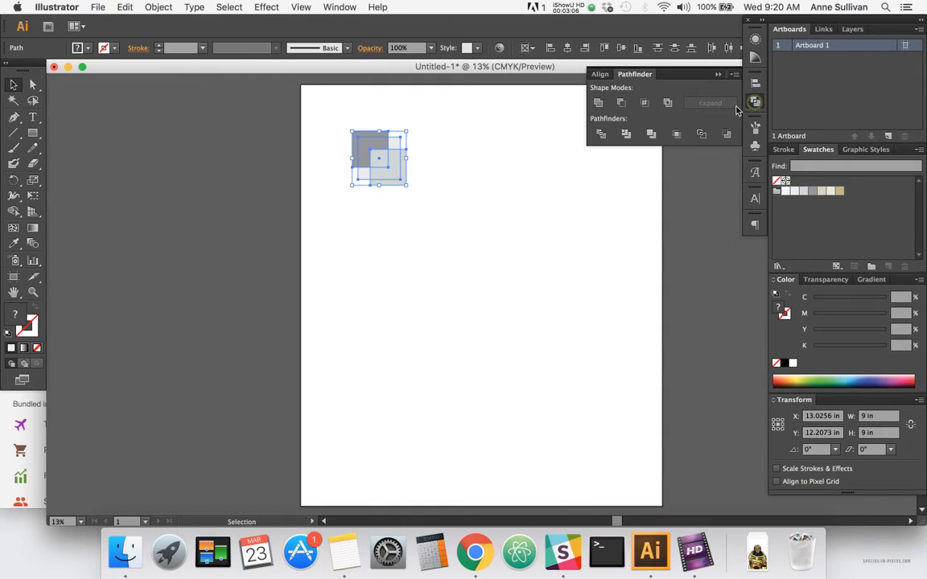
click(601, 136)
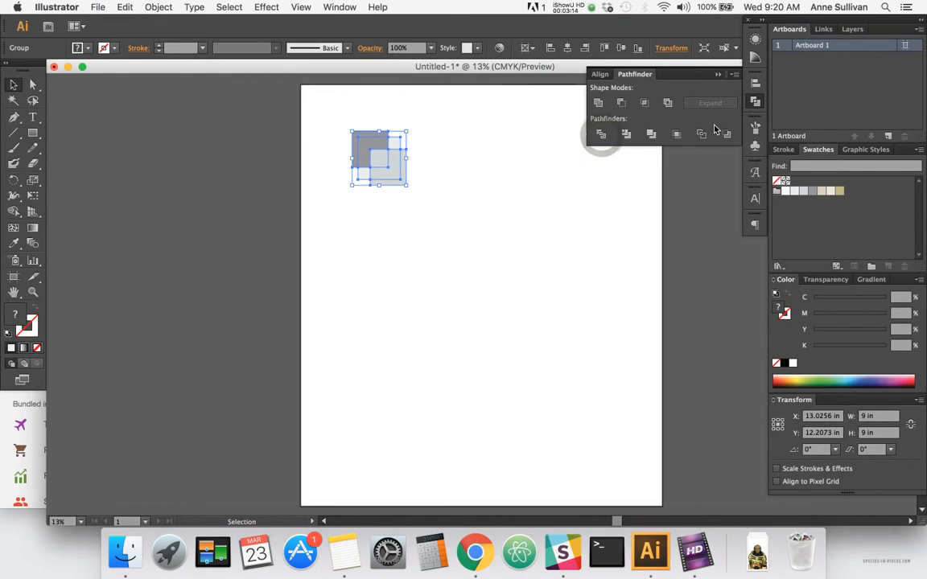
click(719, 74)
click(353, 113)
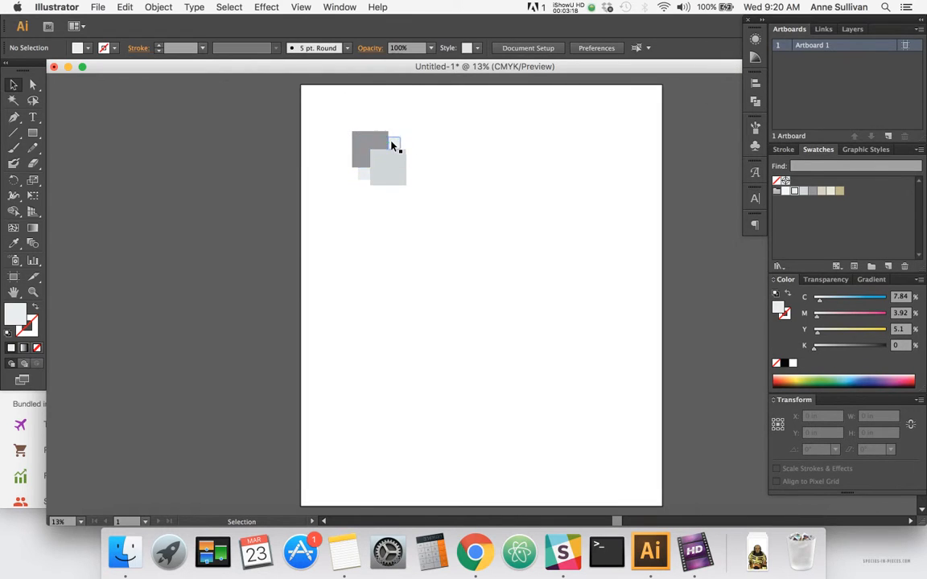
Fill the small central overlap piece with the dark grey swatch using Direct Selection
key(a)
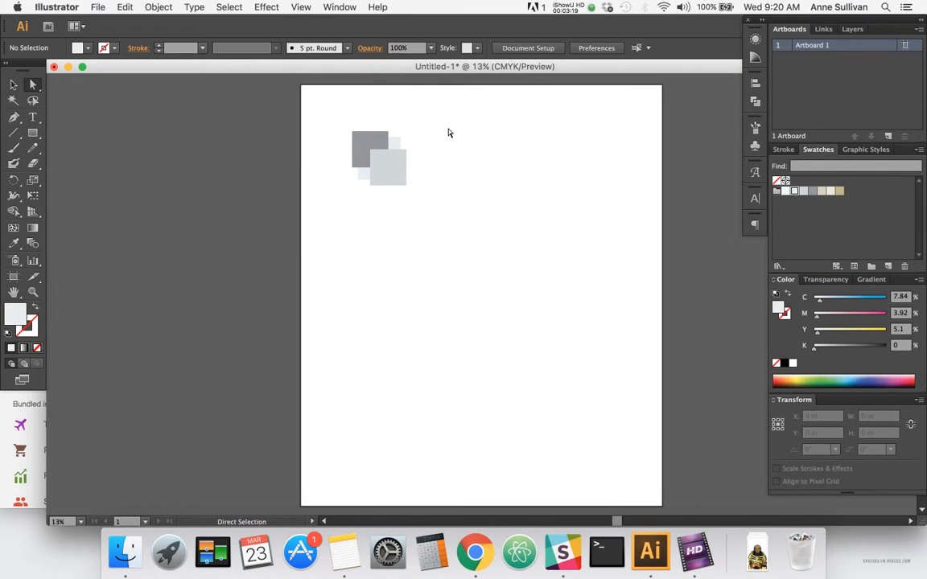
click(381, 165)
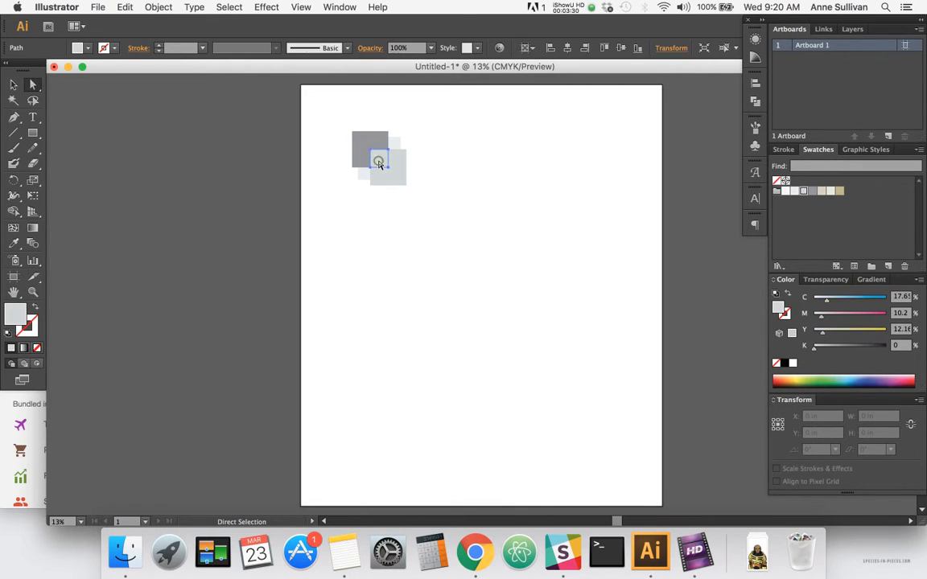
click(812, 191)
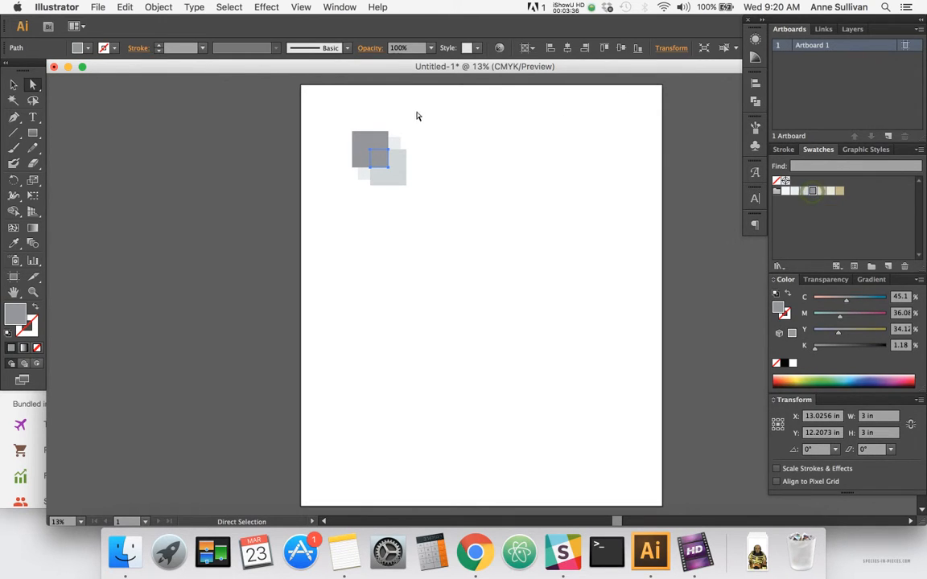
Fill the two inner L-shaped pieces around the centre with the C=18 M=10 Y=12 K=0 swatch
click(363, 142)
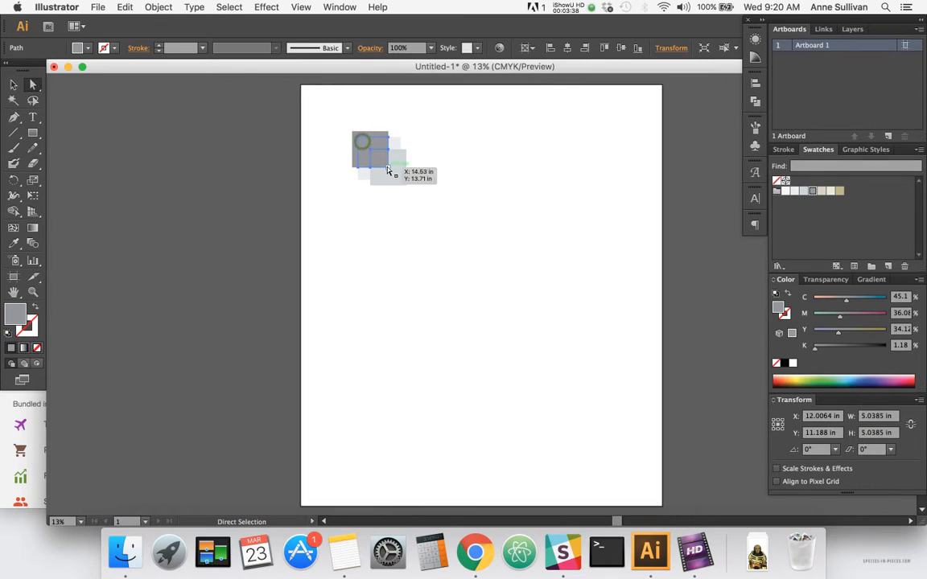
shift+click(395, 169)
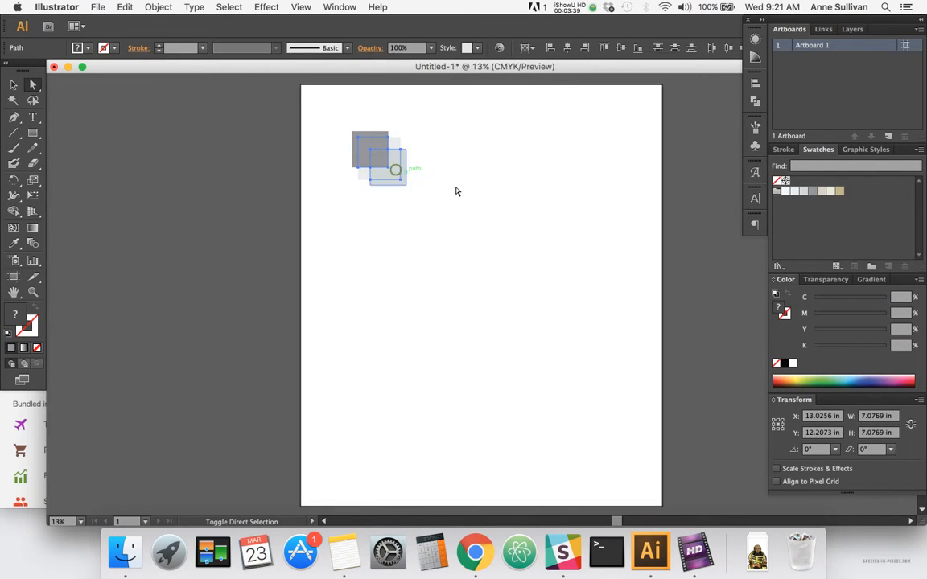
click(803, 191)
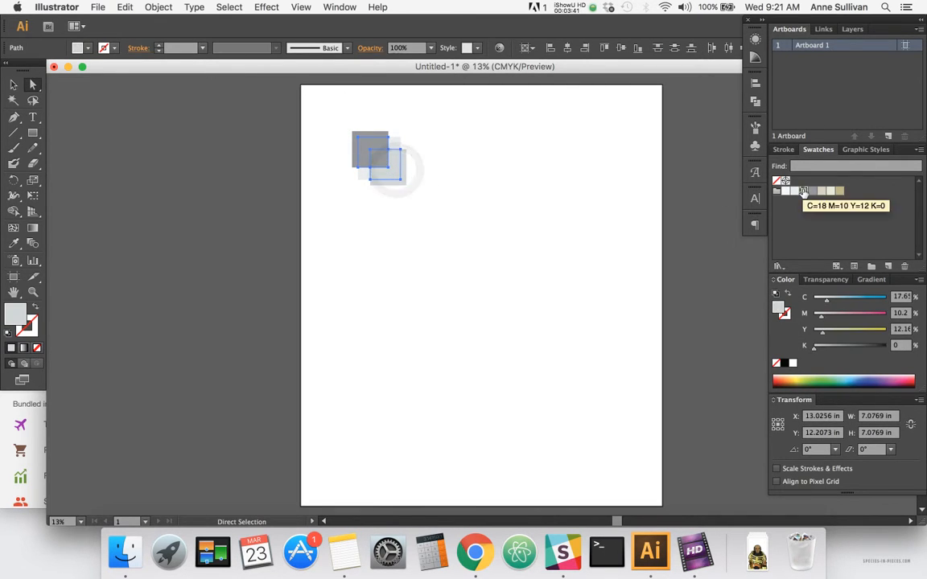
Fill the two outer L-shaped pieces with the C=8 M=4 Y=5 K=0 swatch and clear the selection
click(404, 181)
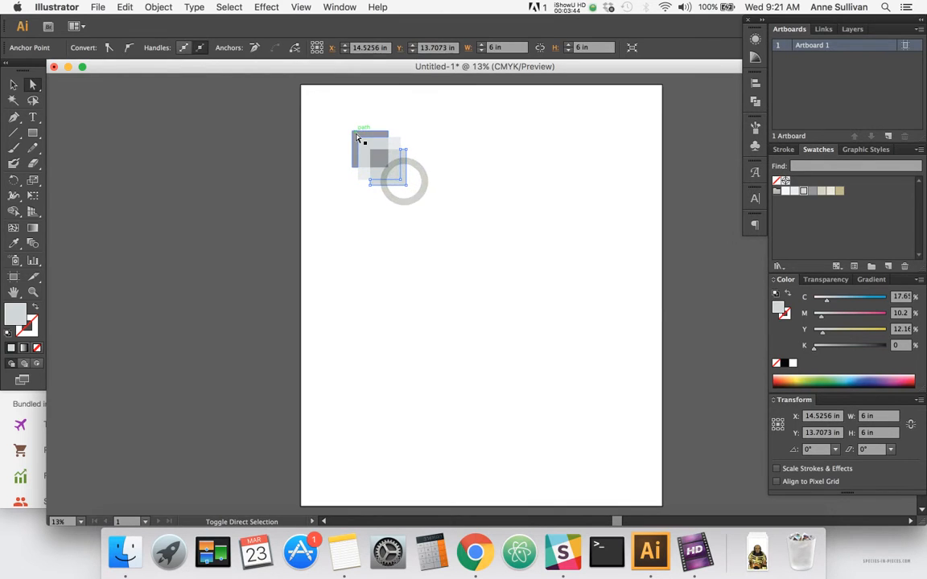
shift+click(356, 138)
click(794, 190)
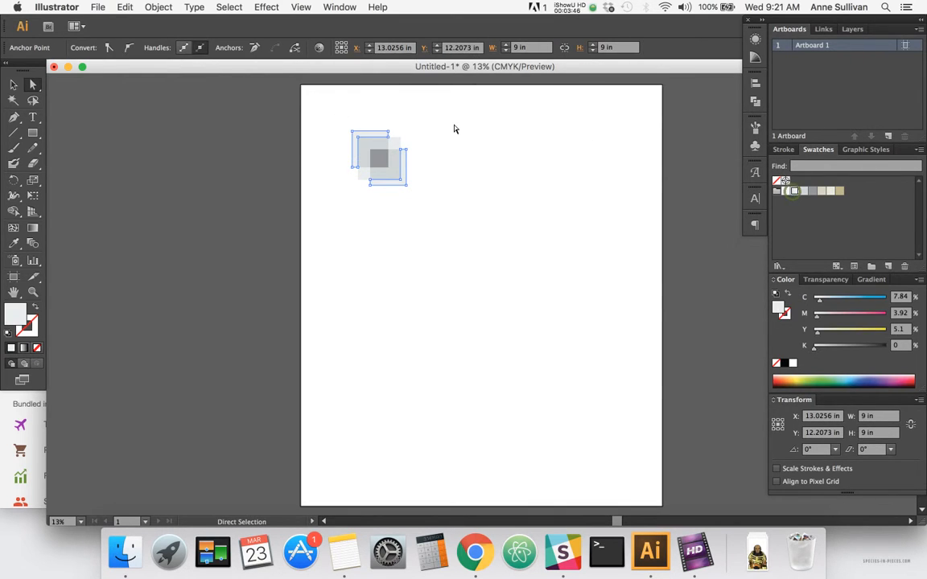
click(395, 141)
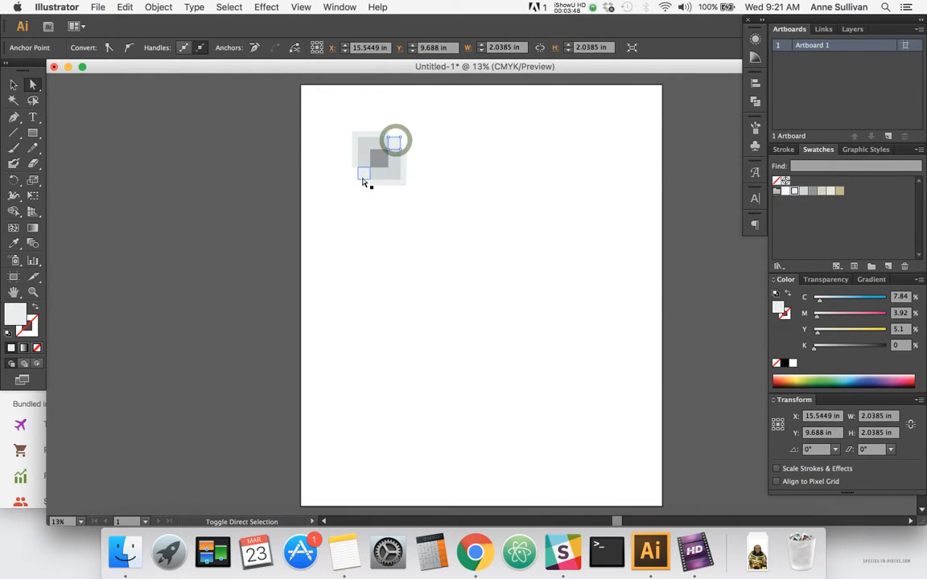
click(459, 200)
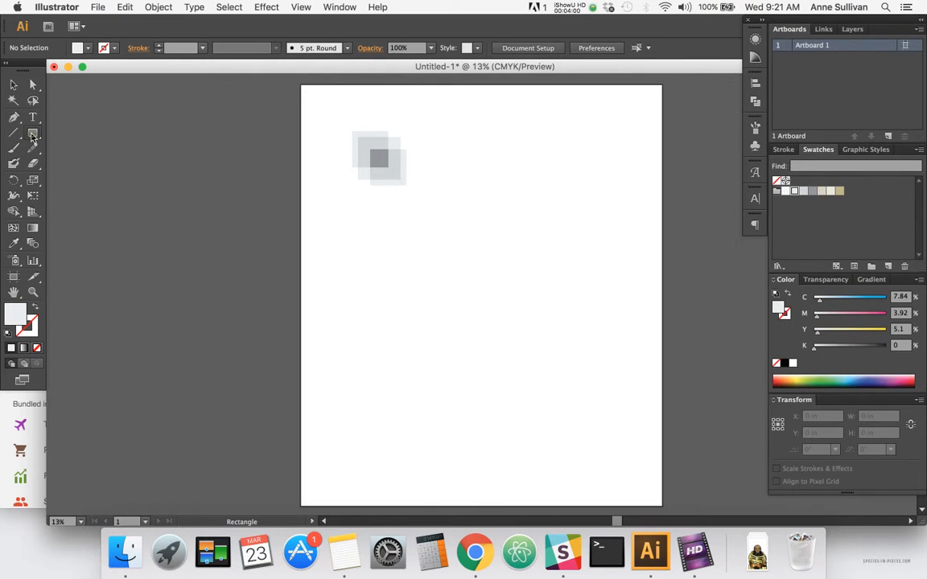
Try an artboard-sized 60 × 70 in rectangle behind the squares as a background, filled with the cream swatch and the tan swatch
click(33, 135)
drag(300, 84, 662, 506)
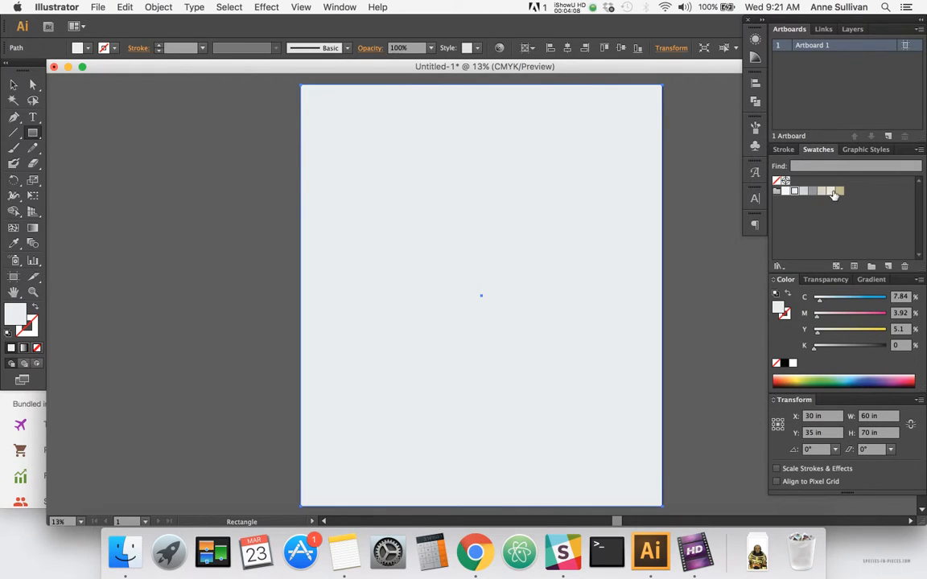
click(833, 192)
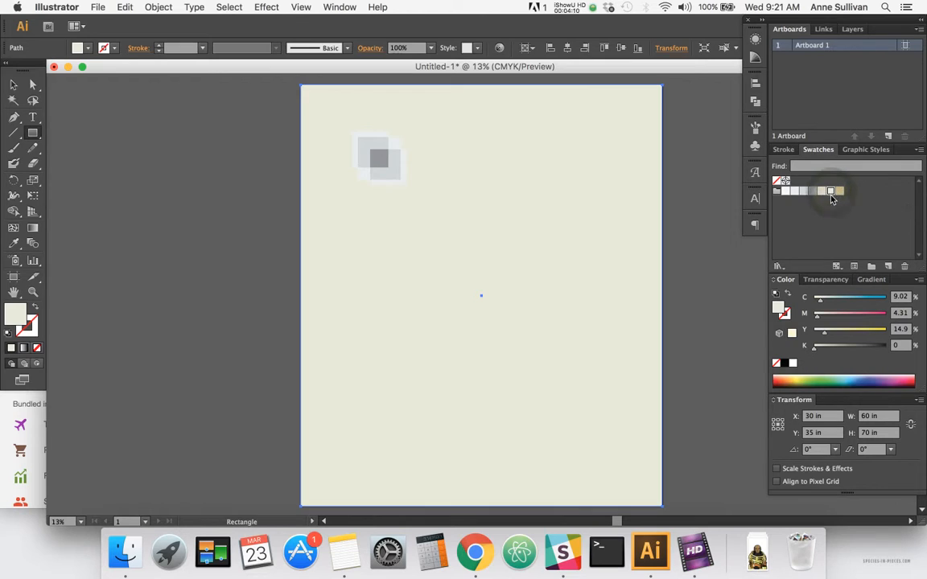
click(839, 192)
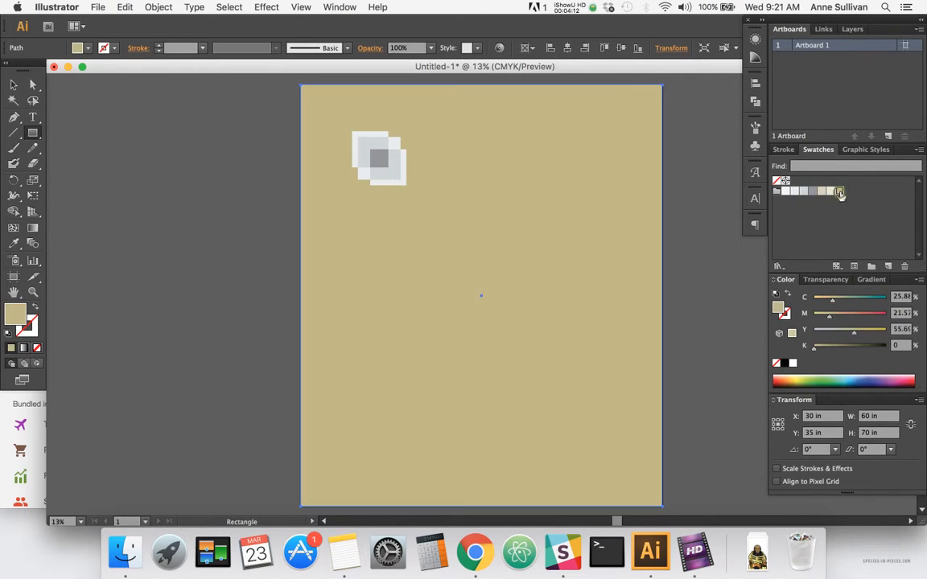
Delete the artboard-sized background rectangle, leaving only the overlapping squares
click(16, 85)
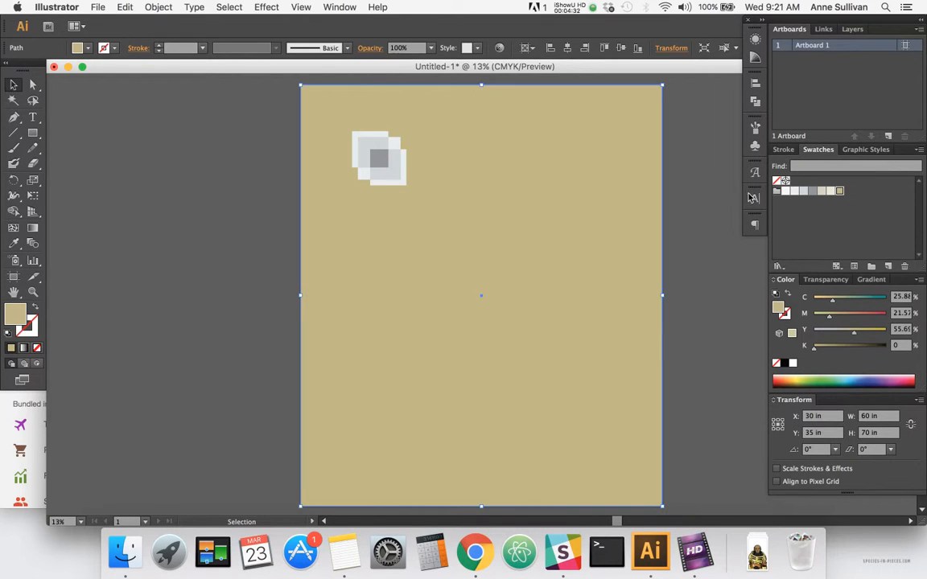
click(690, 210)
click(581, 220)
key(Delete)
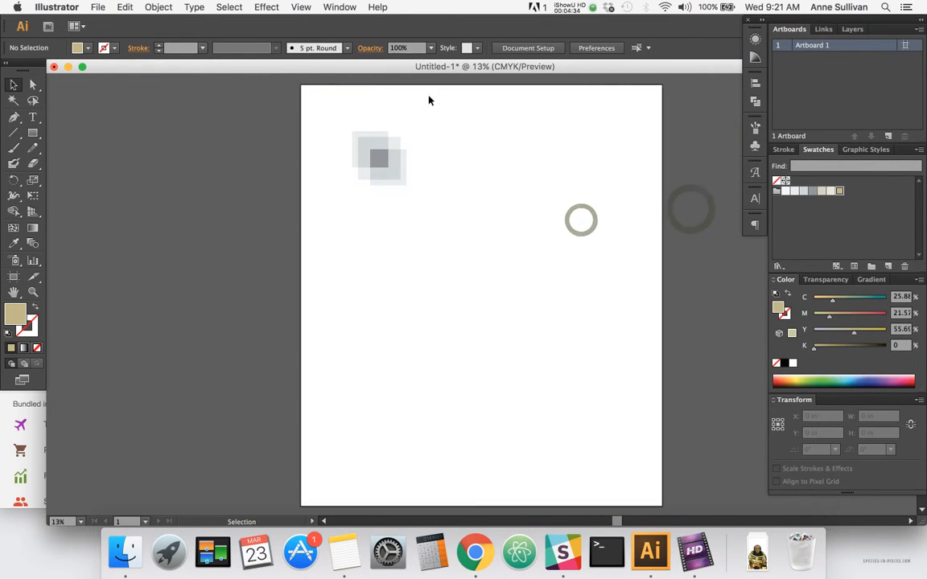
Fill the two outer L-shaped pieces and the two small corner pieces with the C=45 M=36 Y=34 K=1 swatch using Direct Selection
click(355, 134)
click(346, 128)
key(a)
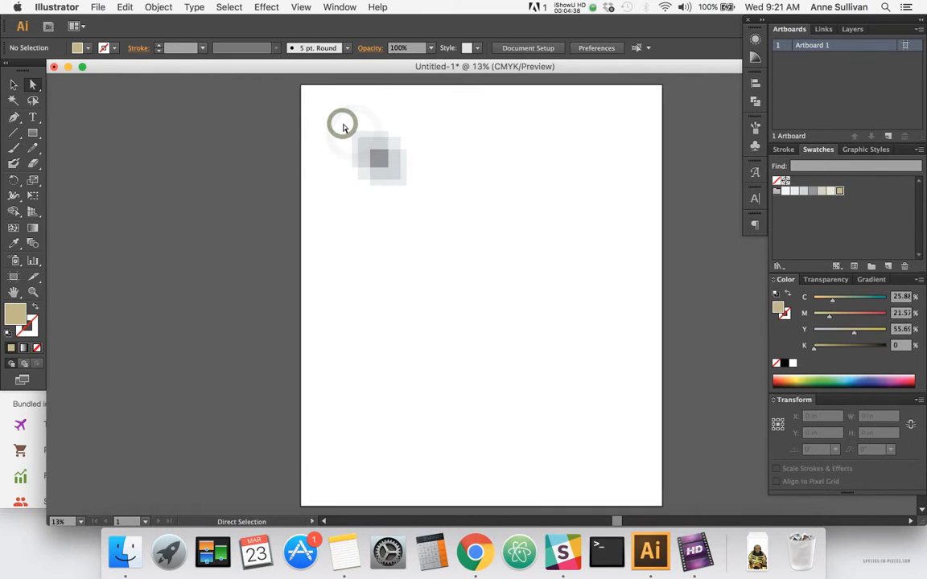
click(359, 134)
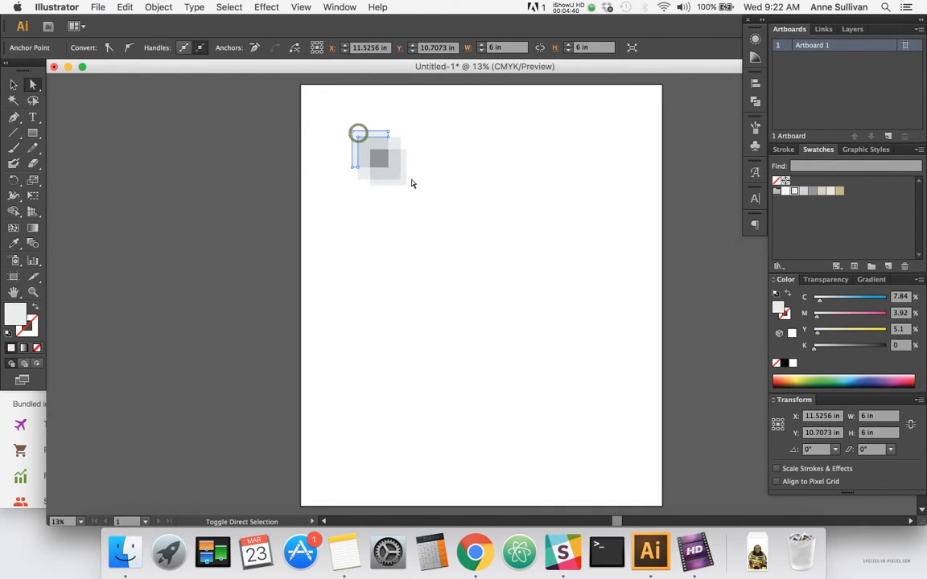
shift+click(404, 179)
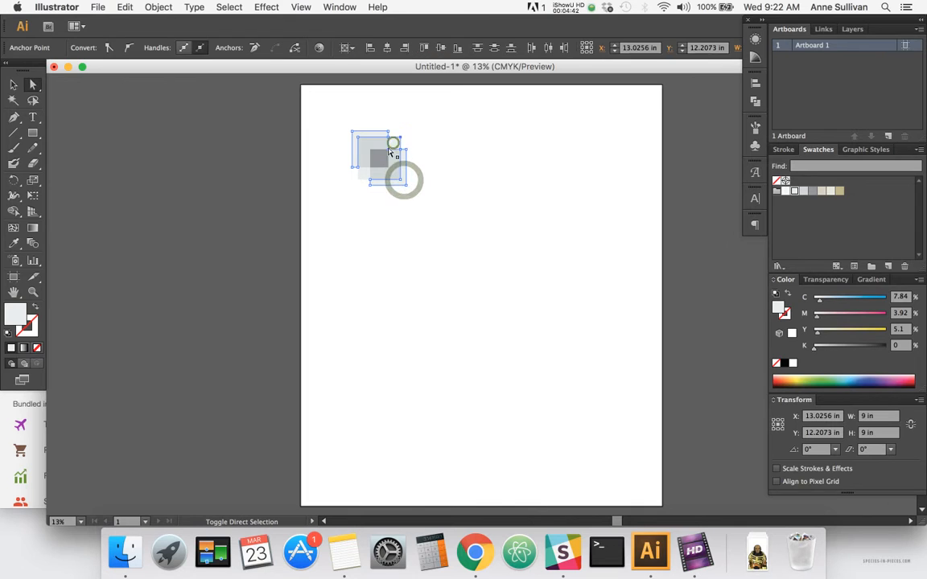
shift+click(393, 142)
shift+click(363, 174)
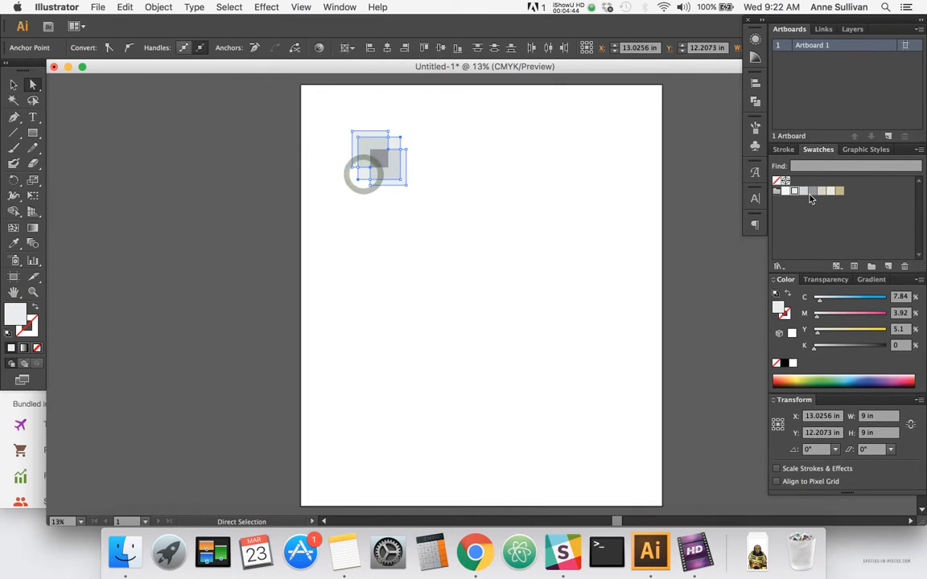
click(811, 191)
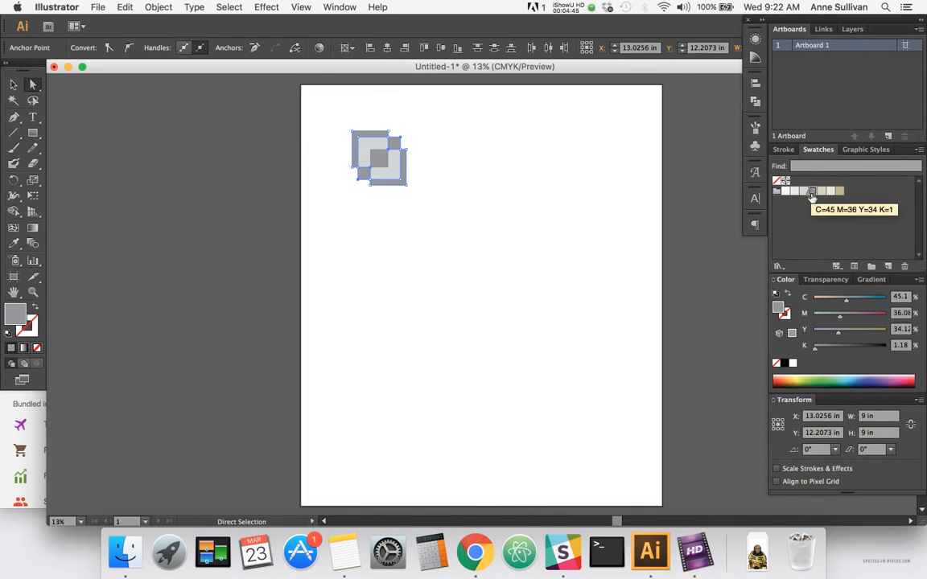
Fill the small central square with the C=8 M=4 Y=5 K=0 swatch and clear the selection
click(335, 139)
click(371, 147)
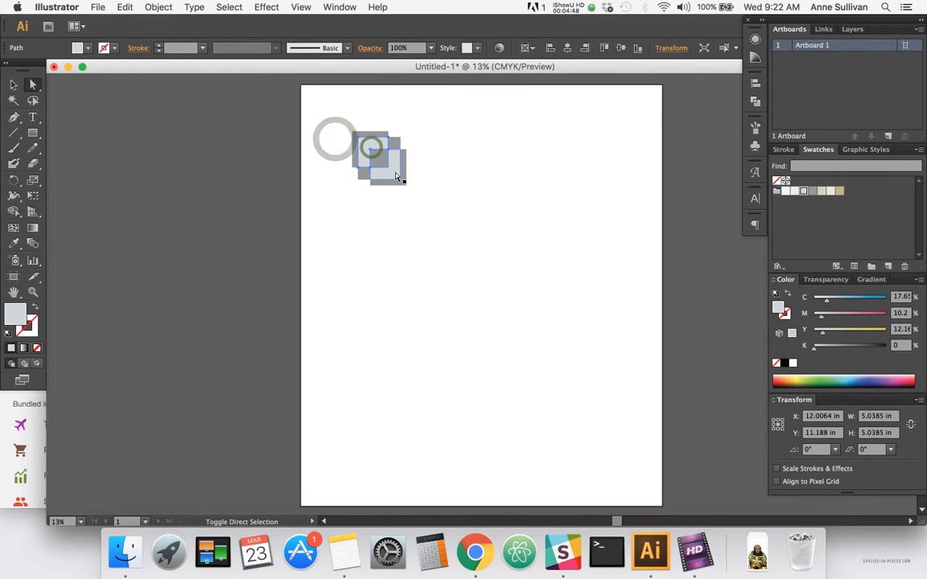
shift+click(394, 172)
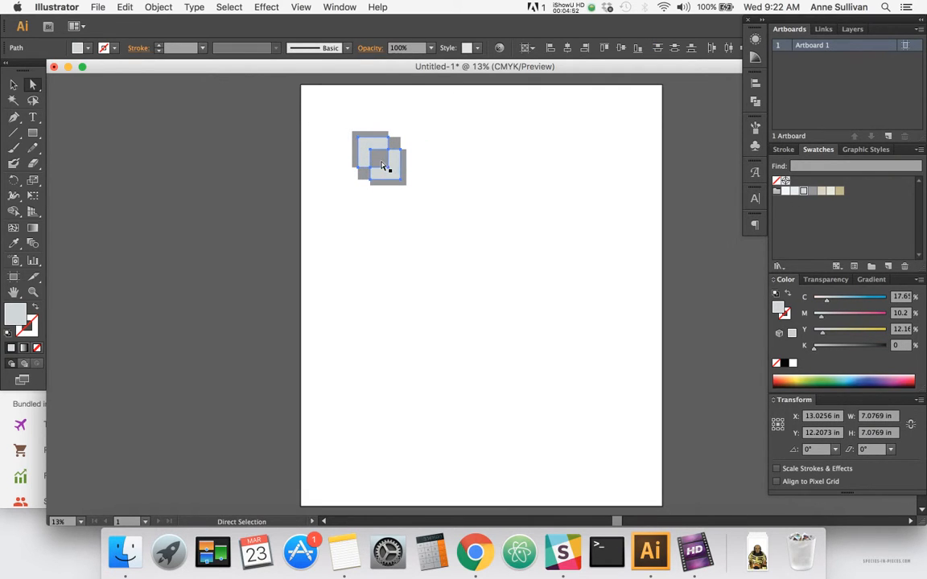
click(430, 173)
click(375, 155)
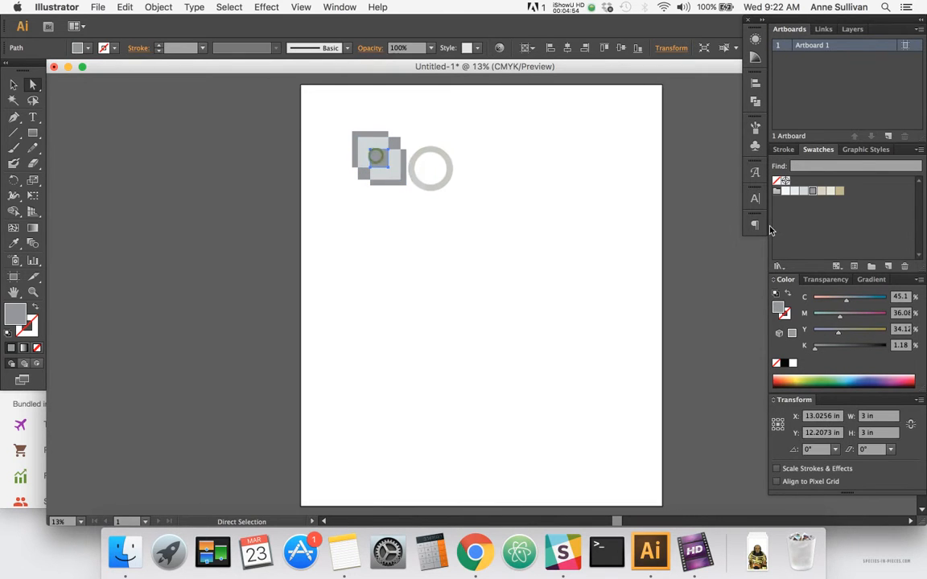
click(793, 191)
click(367, 223)
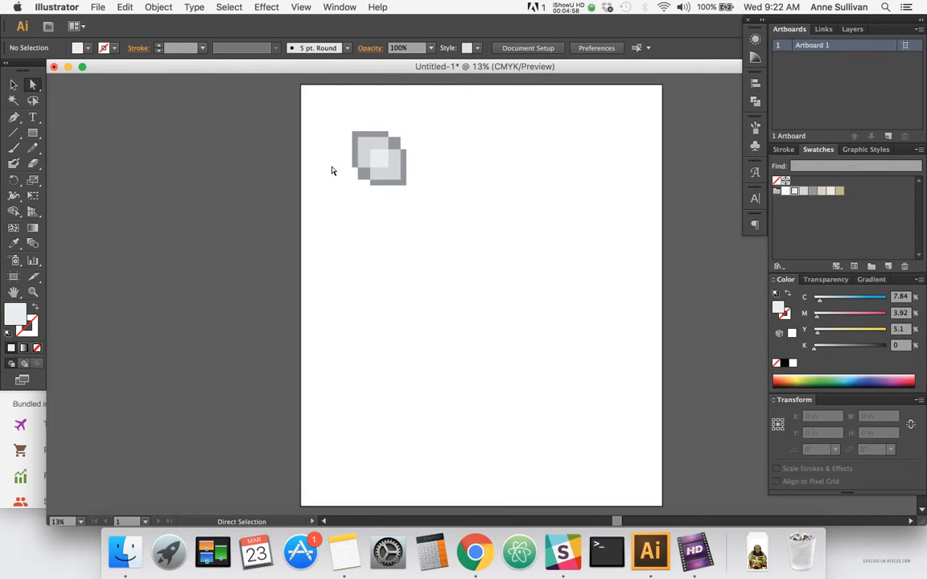
Recolour only the two outer L-shaped pieces with the C=18 M=10 Y=12 K=0 swatch
click(363, 176)
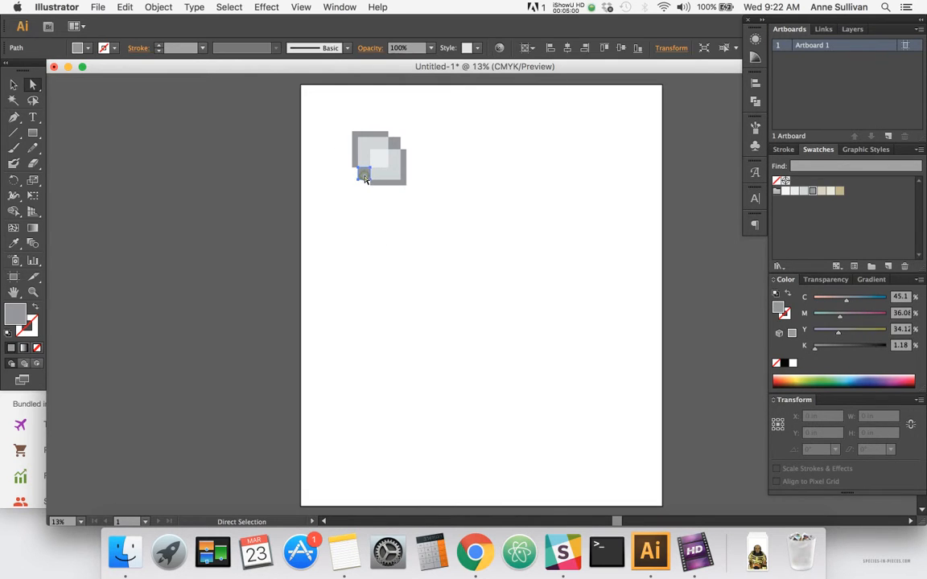
click(354, 153)
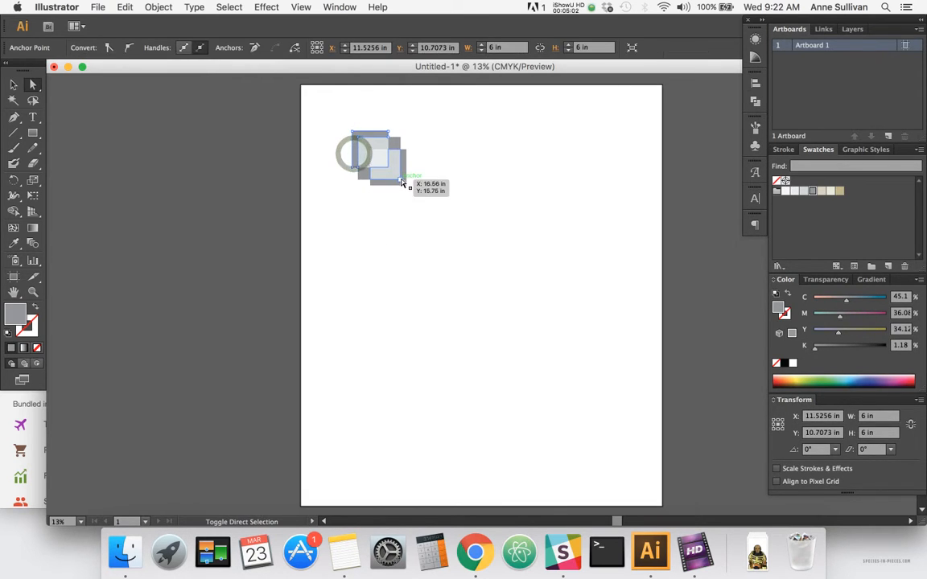
shift+click(403, 182)
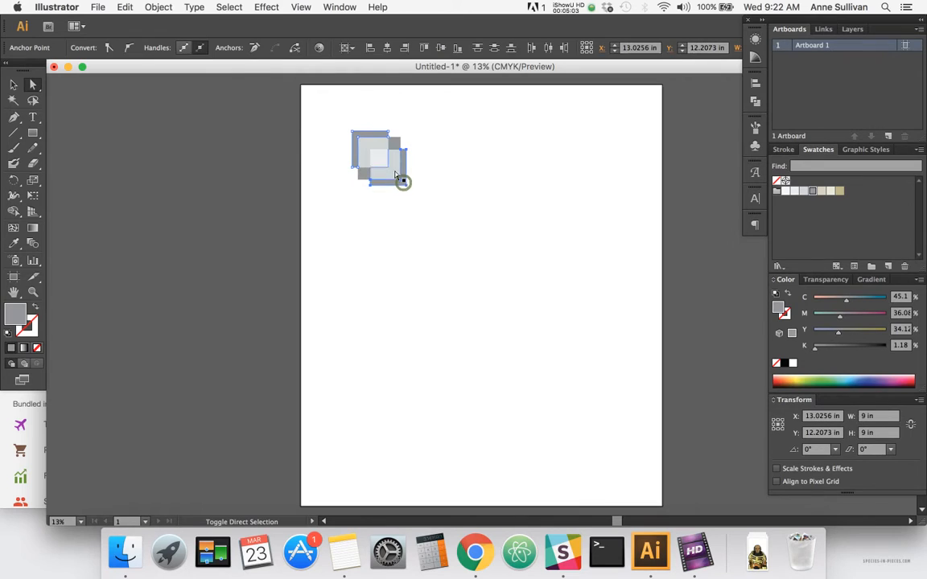
click(365, 140)
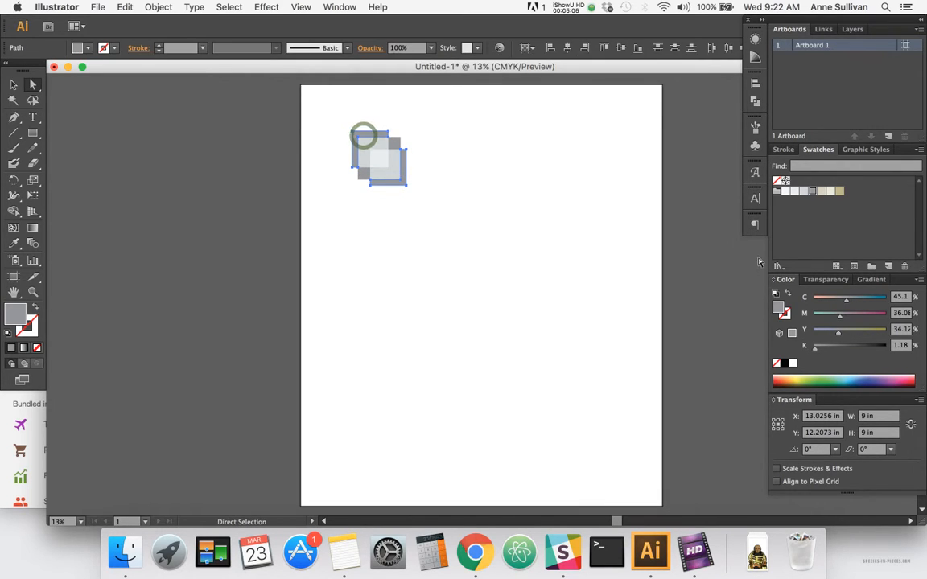
click(803, 191)
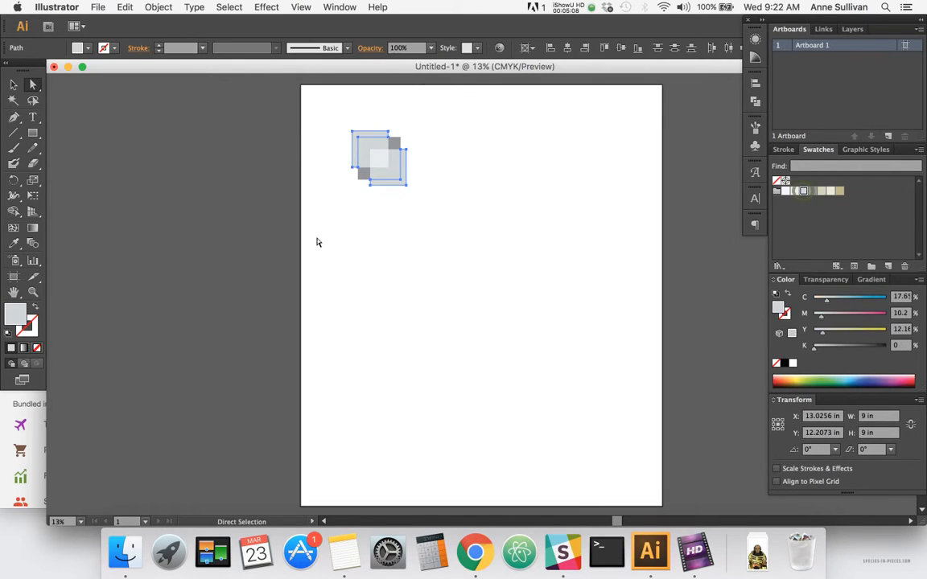
click(357, 227)
Recolour the two inner L-shaped pieces with the C=8 M=4 Y=5 K=0 swatch and clear the selection
click(389, 169)
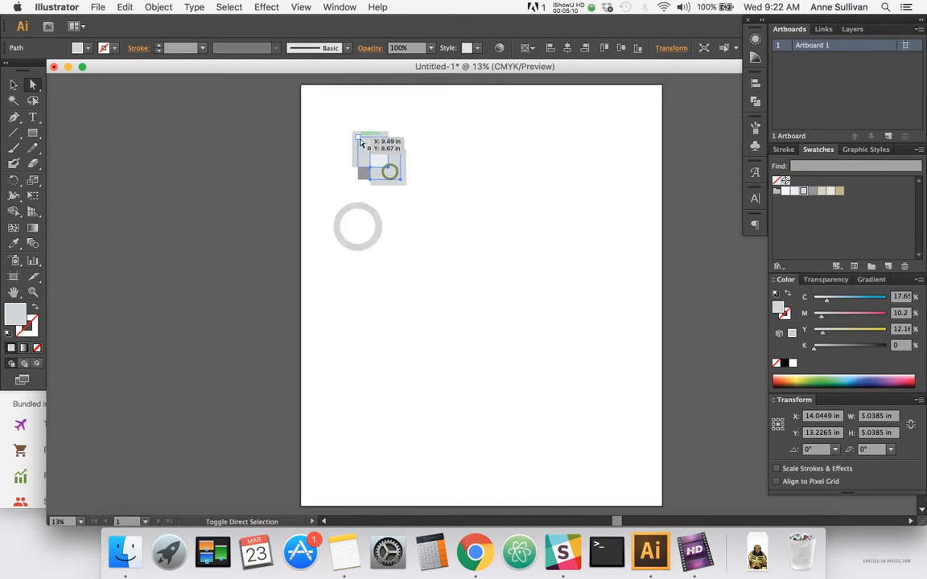
shift+click(365, 146)
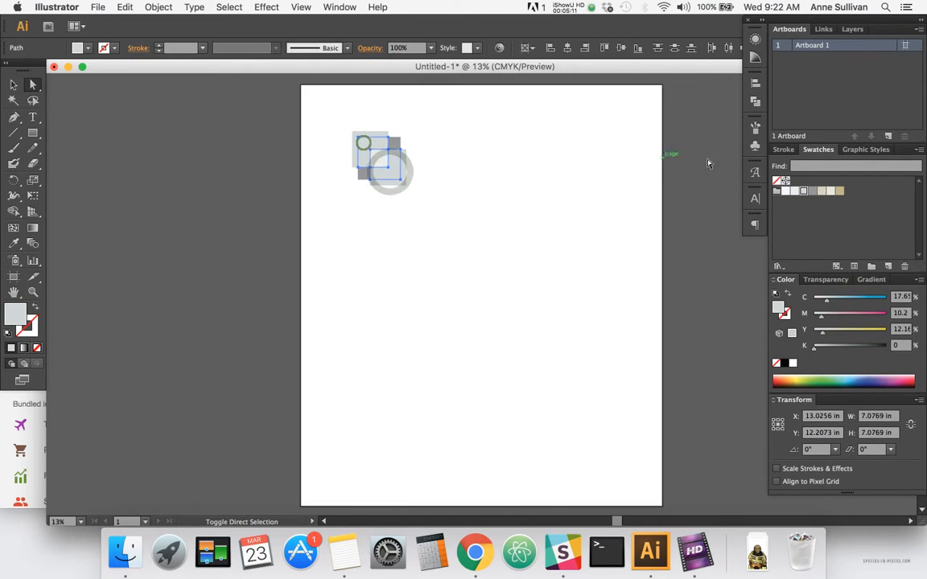
click(794, 192)
click(387, 219)
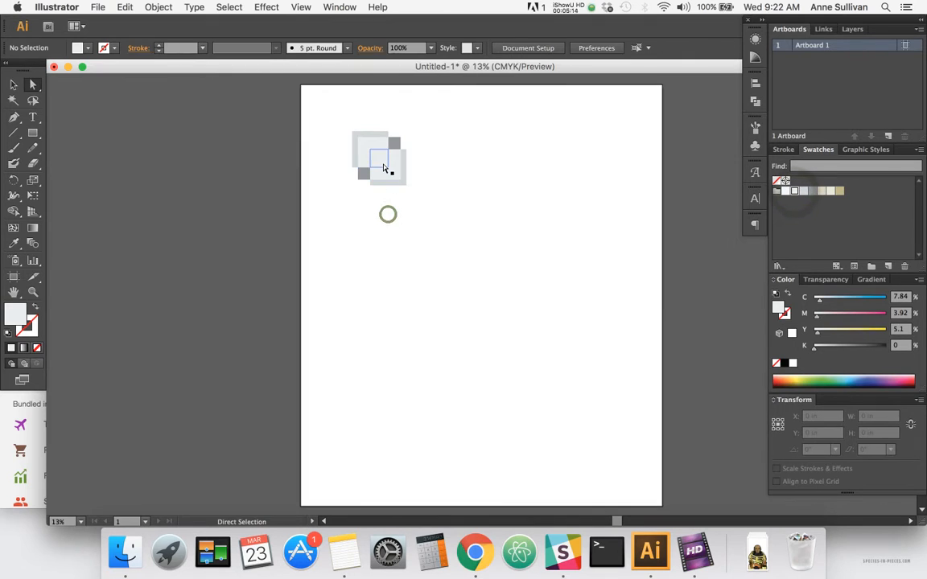
Fill the central square with the lightest grey swatch (C 3.53, M 1.96, Y 1.57, K 0) and deselect it
click(379, 161)
click(784, 192)
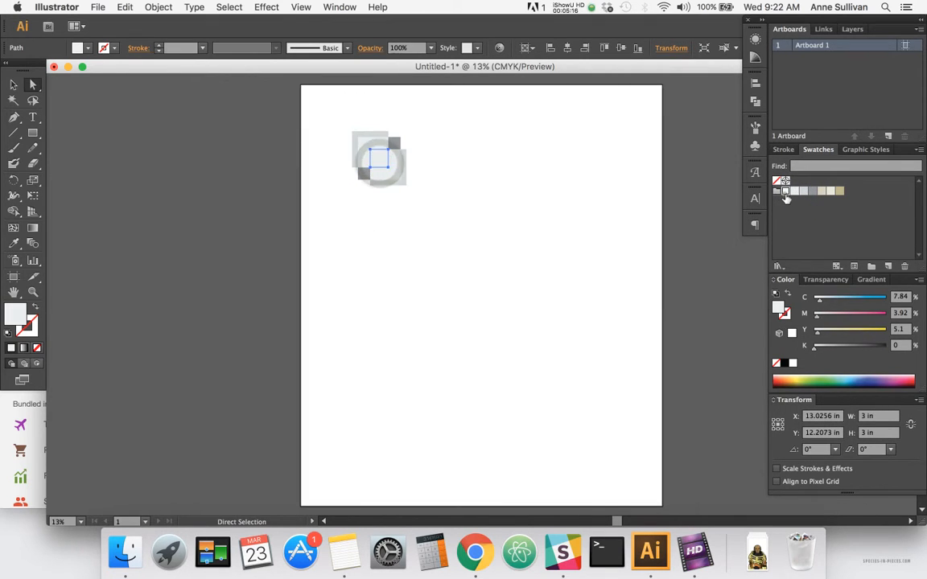
click(364, 218)
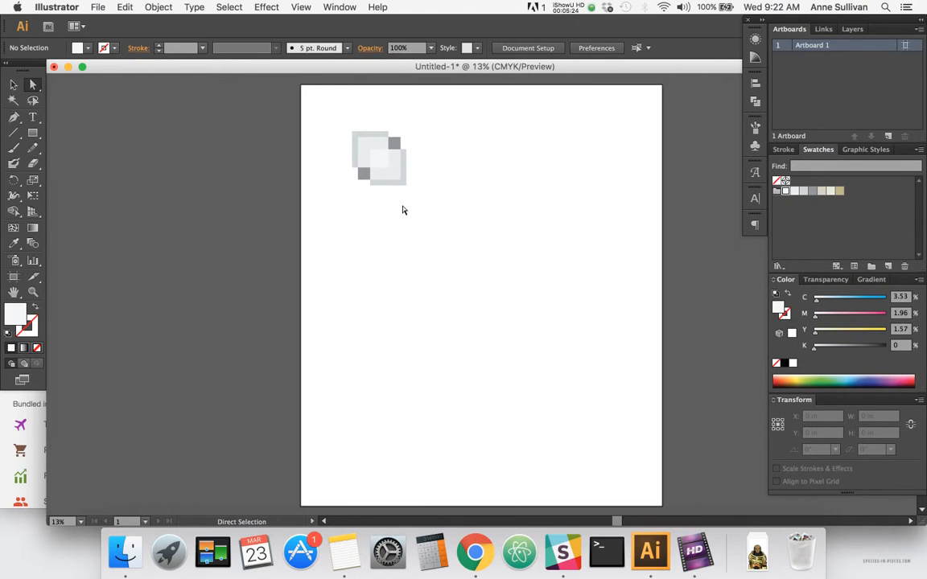
Fill the two inner L-shaped pieces around the centre with the C=18 M=10 Y=12 K=0 swatch
click(362, 147)
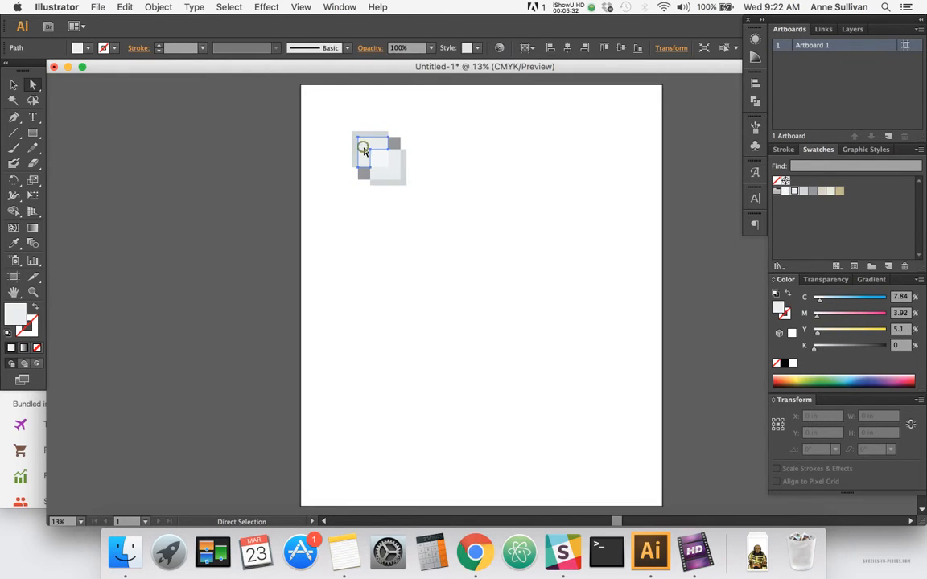
click(387, 172)
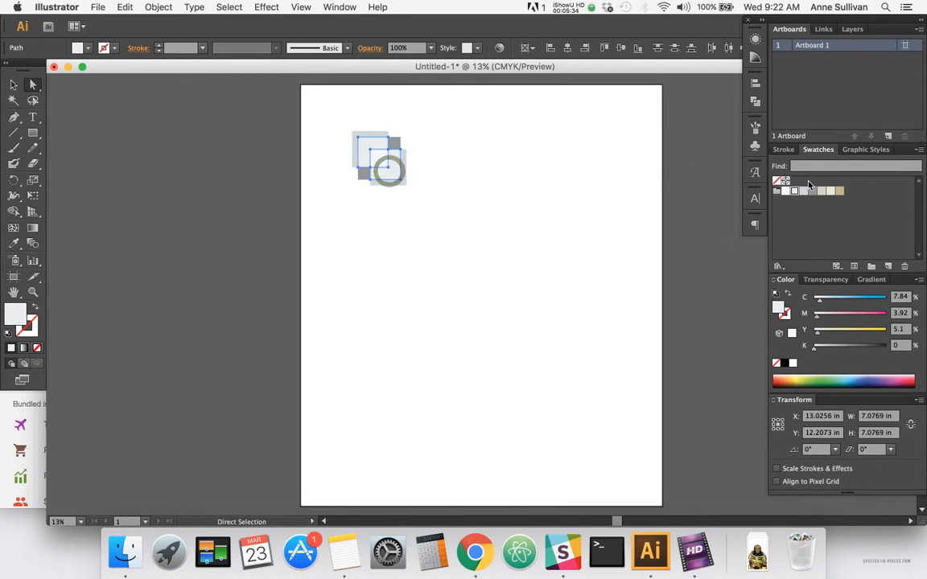
click(801, 194)
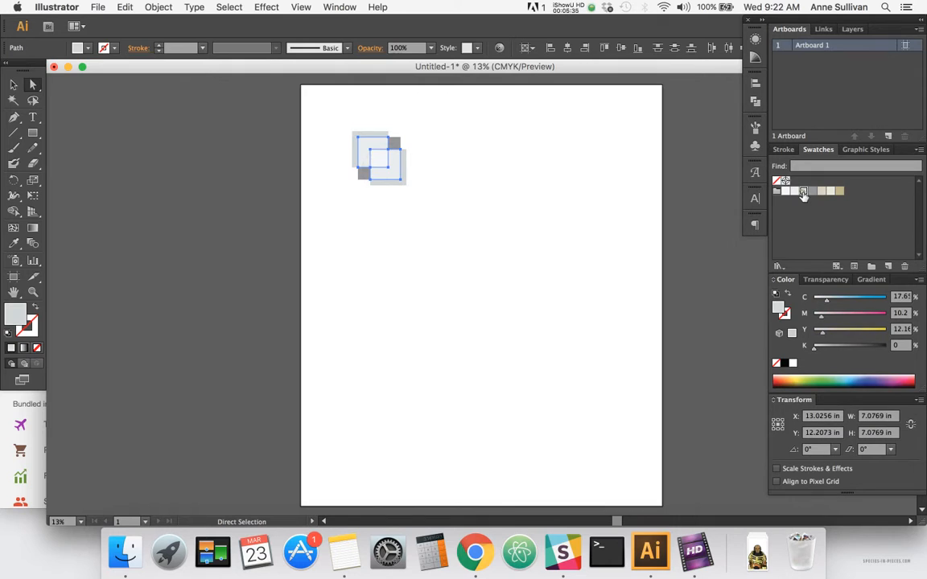
click(427, 187)
Fill the two outer L-shaped pieces with the C=8 M=4 Y=5 K=0 swatch and clear the selection
click(402, 181)
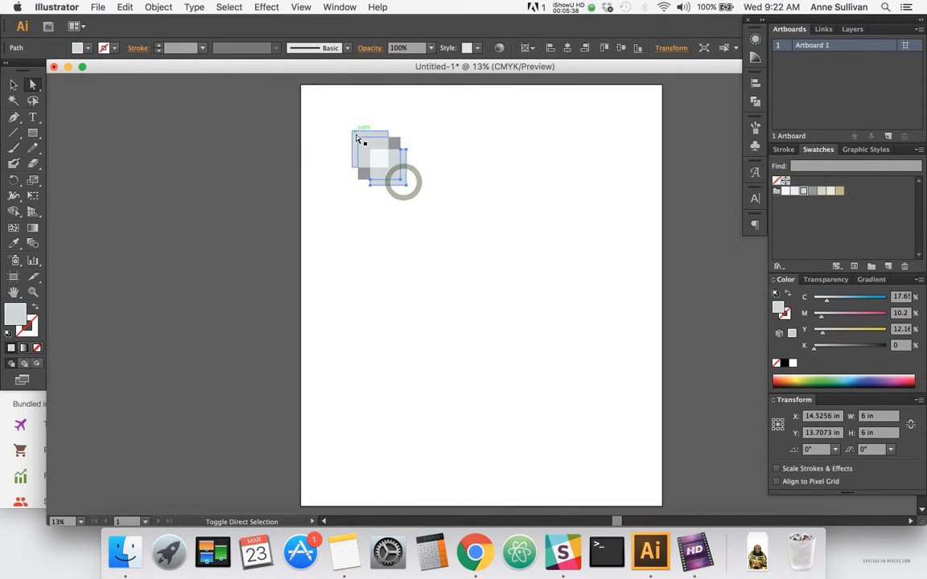
click(358, 139)
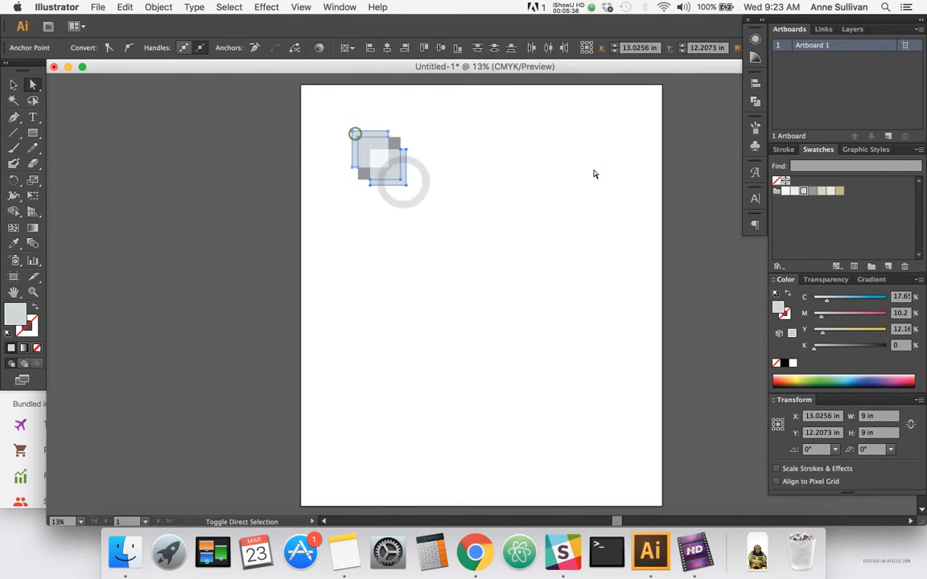
click(794, 193)
click(413, 178)
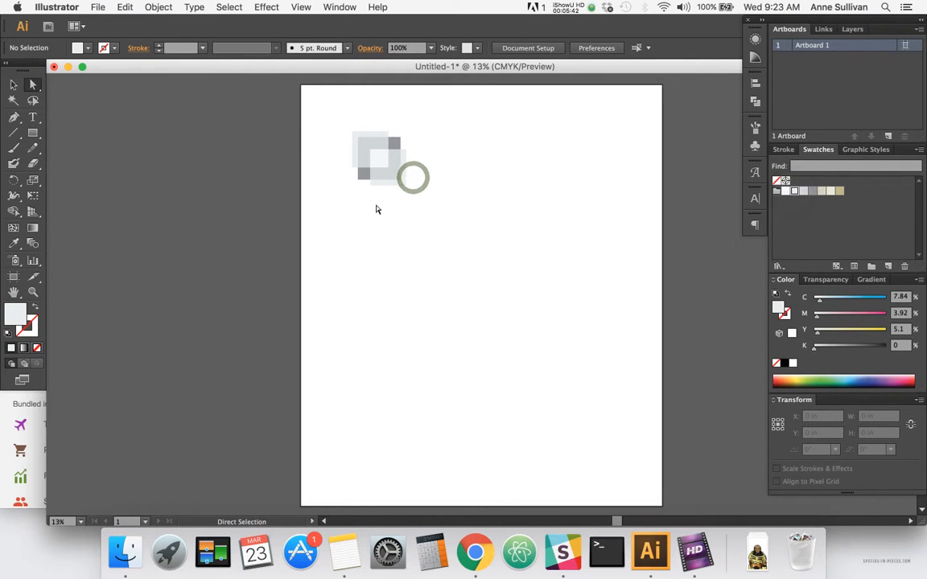
drag(374, 164, 405, 191)
click(382, 161)
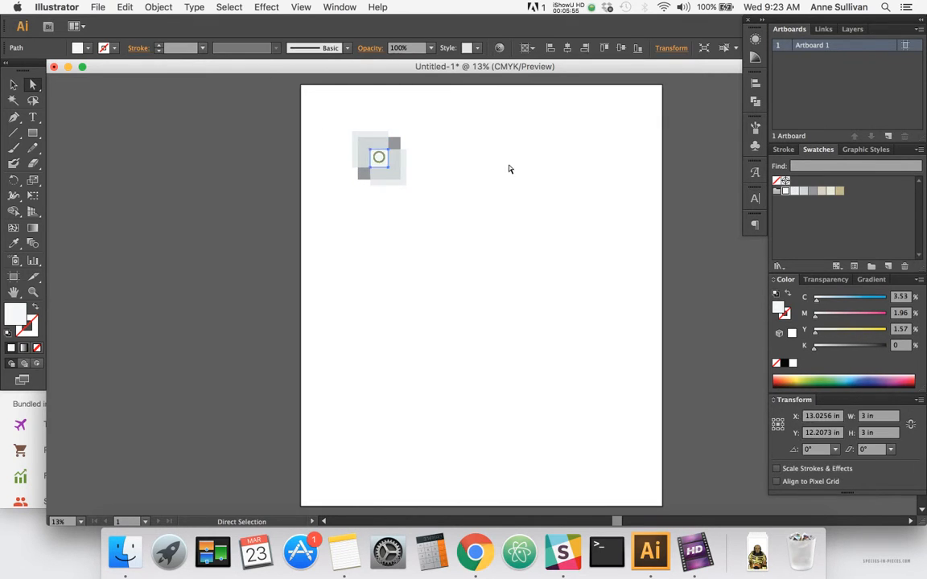
click(507, 250)
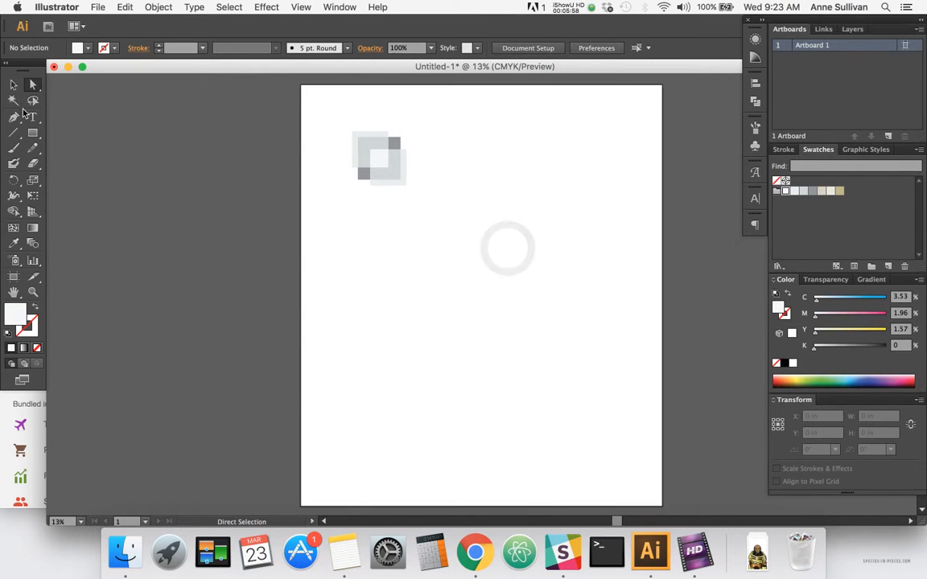
Select the whole group of squares and resize it to 24 in wide and 24 in high
click(12, 86)
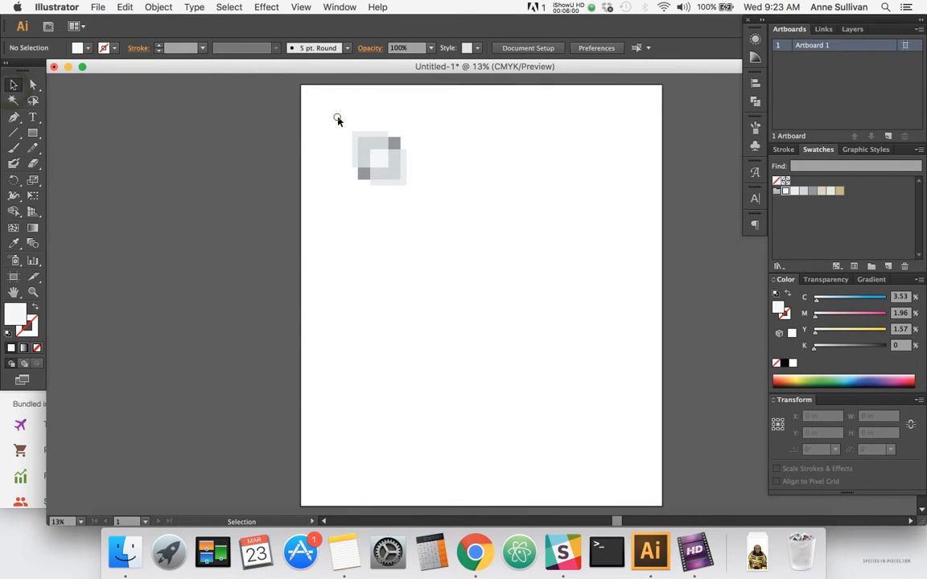
drag(336, 117, 441, 210)
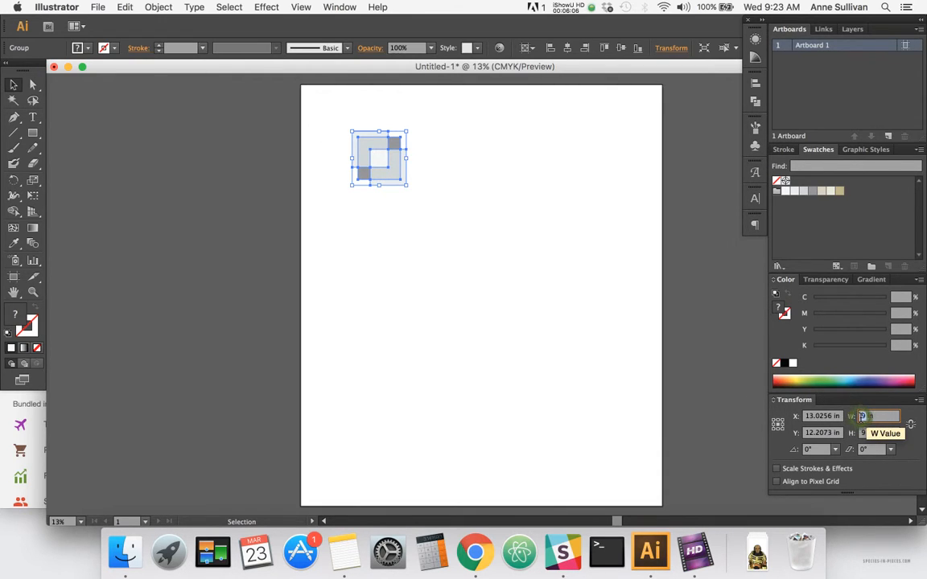
text(24)
key(Tab)
text(24)
key(Tab)
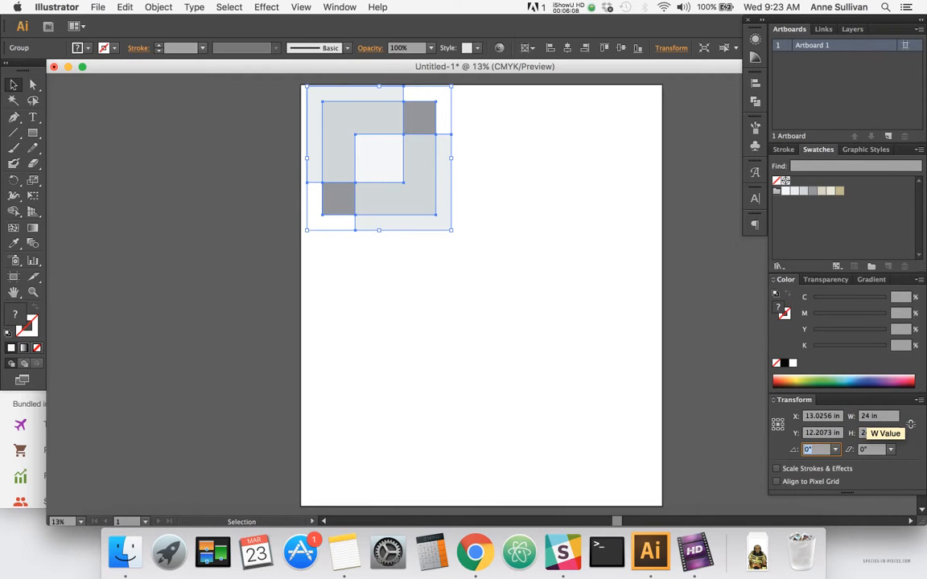
Move the 24 × 24 in group of squares further inside the artboard, centred at about X 17 in, Y 18.3 in
drag(330, 143, 355, 179)
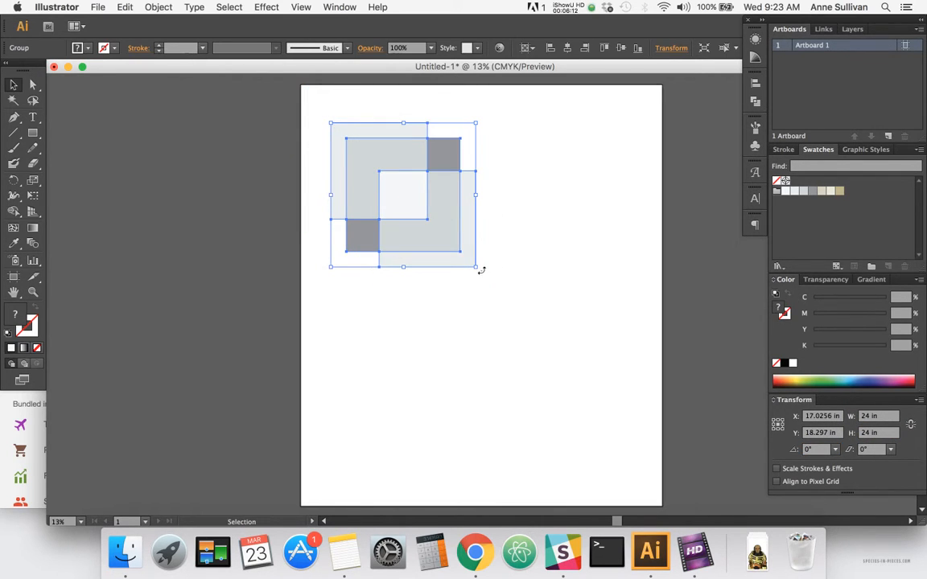
drag(481, 271, 410, 300)
click(485, 308)
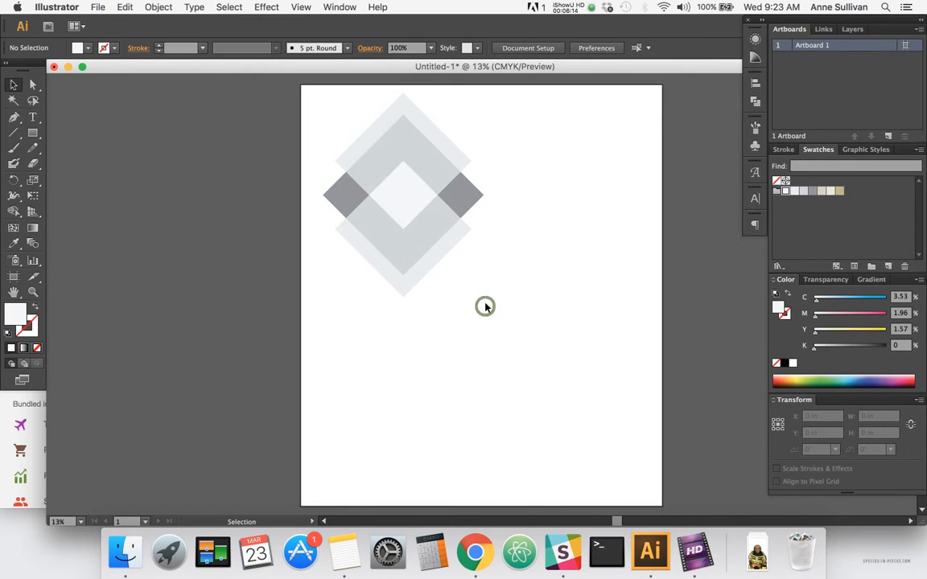
drag(321, 111, 586, 388)
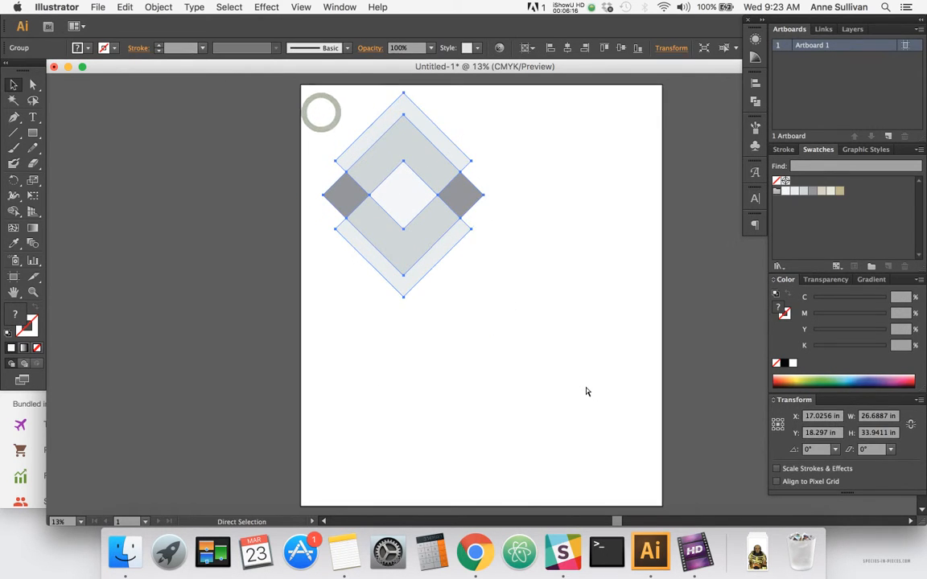
key(super+c)
key(super+v)
mouse_move(486, 348)
mouse_down()
mouse_move(533, 283)
mouse_move(487, 351)
mouse_up()
drag(476, 286, 496, 278)
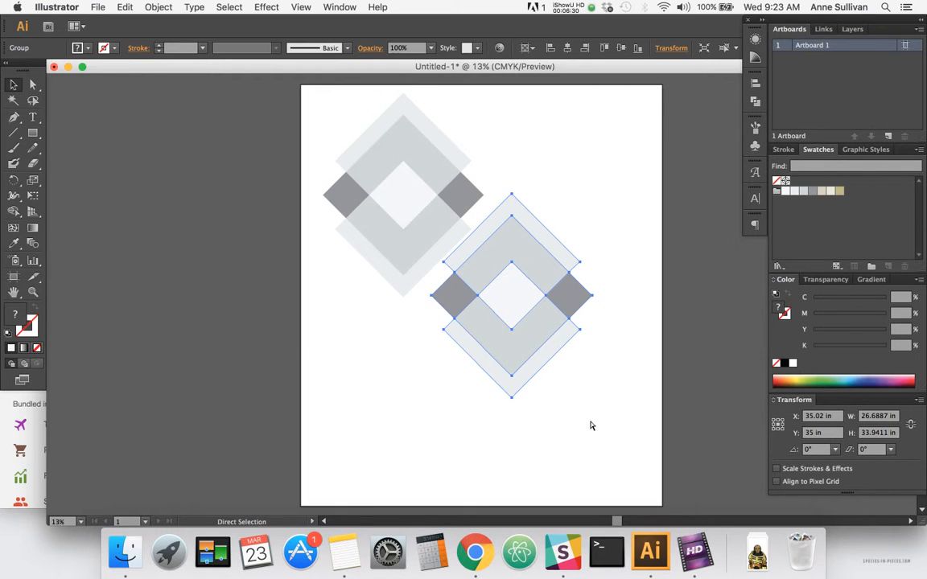
key(Delete)
key(super+z)
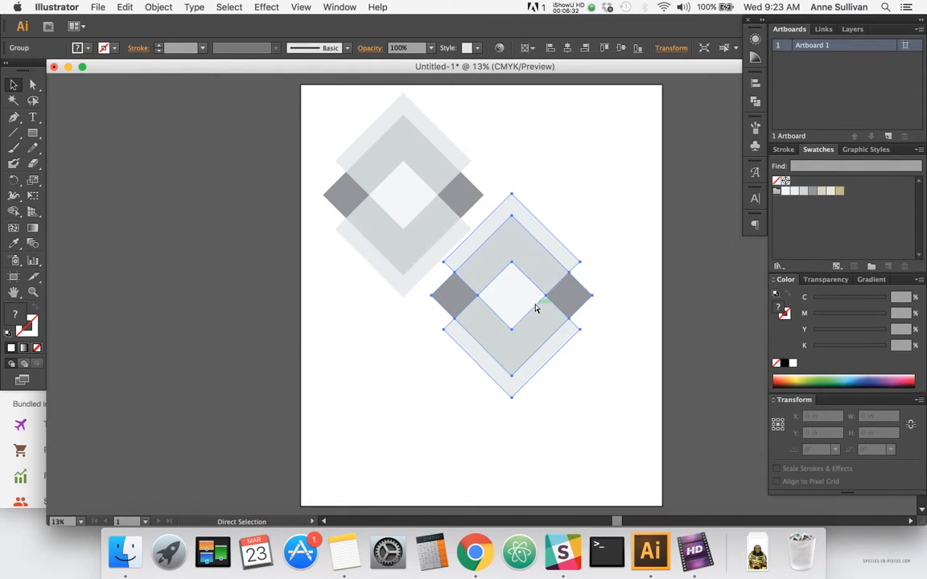
key(super+z)
key(super+z)
key(super+z)
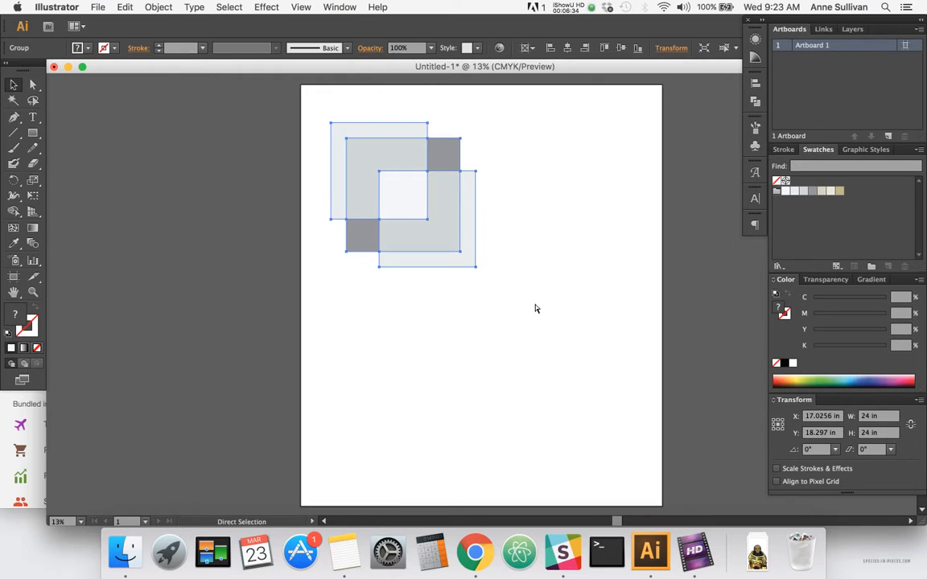
key(super+v)
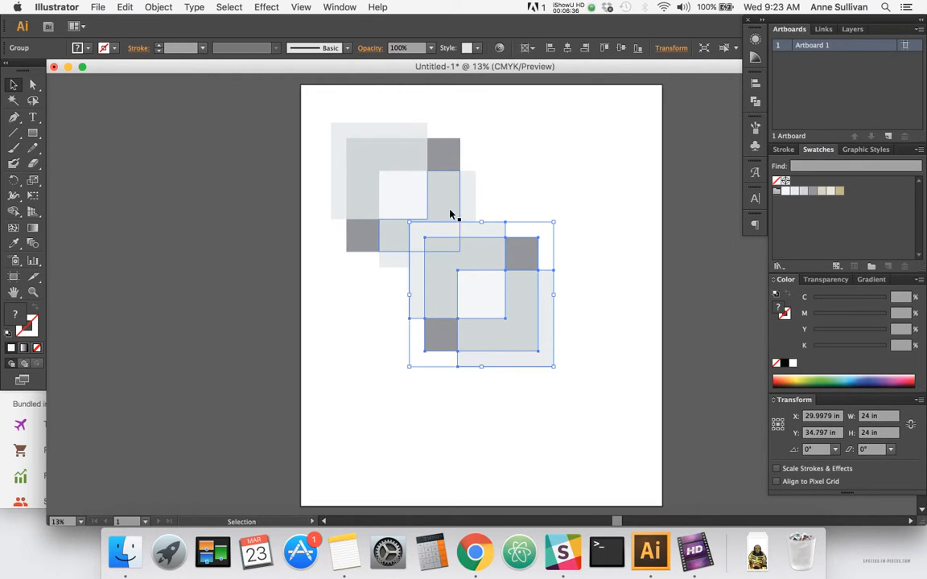
drag(465, 279, 540, 193)
key(Delete)
Draw a 24 × 24 in square exactly over the block's extents and send it behind the other pieces
click(33, 134)
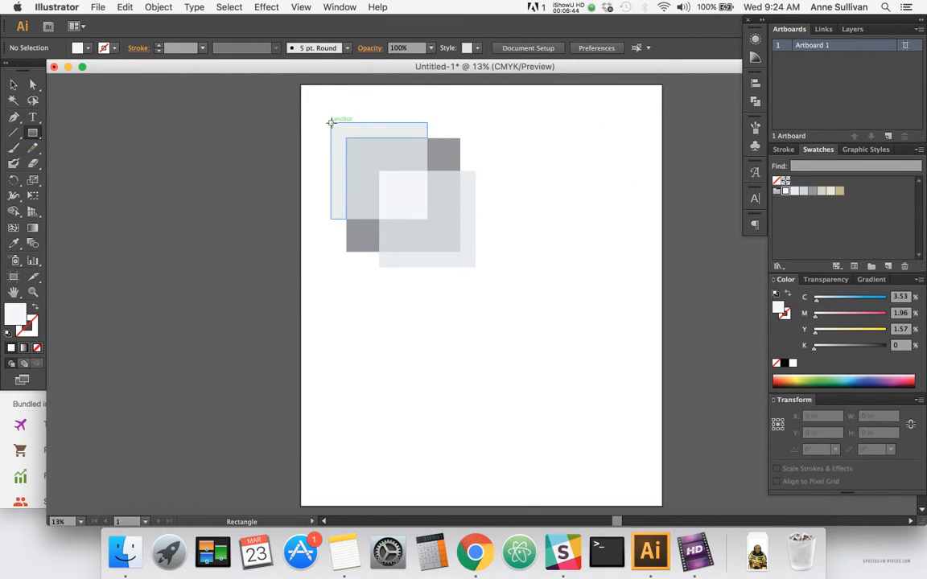
drag(331, 123, 475, 267)
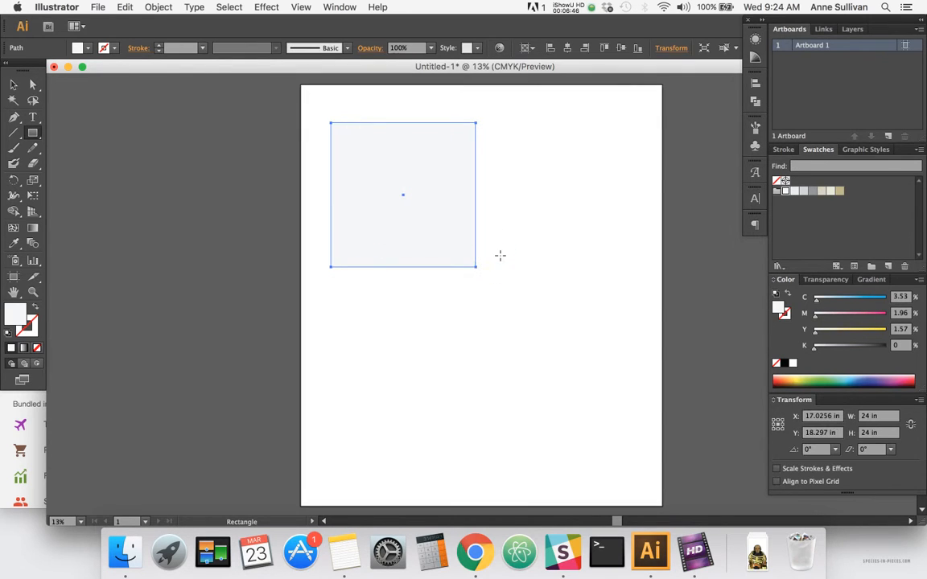
key(super+shift+[)
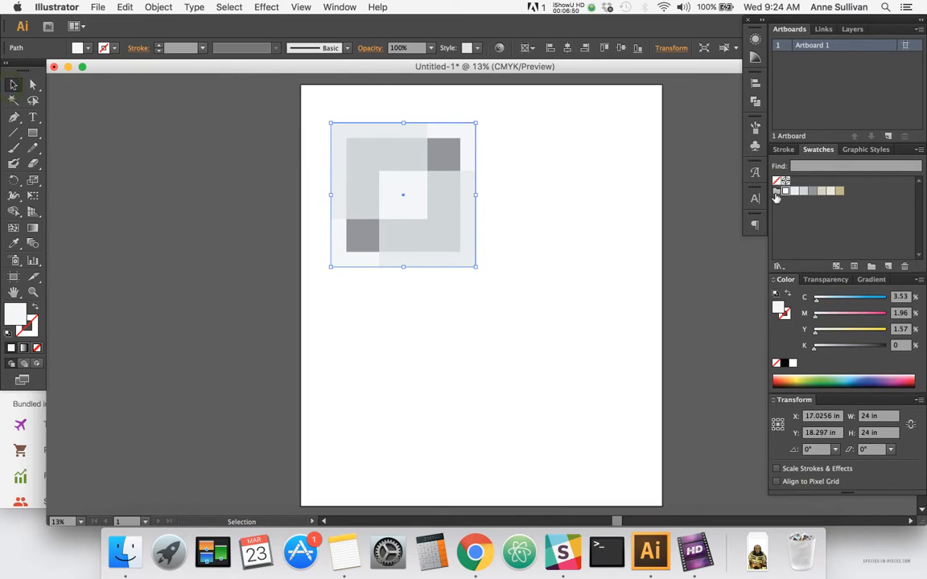
Switch the colour sliders to HSB, set the backing square's brightness to 100% and deselect it
click(919, 280)
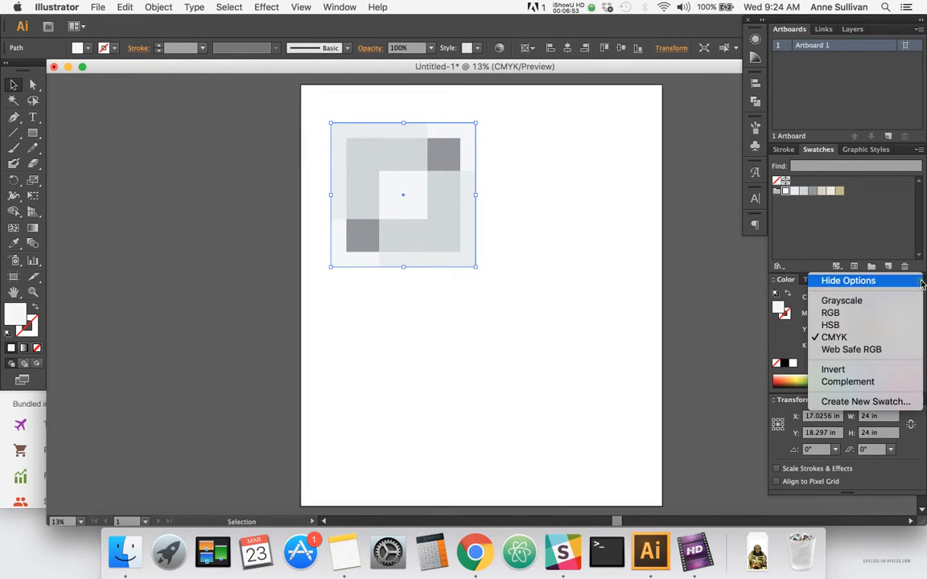
click(860, 326)
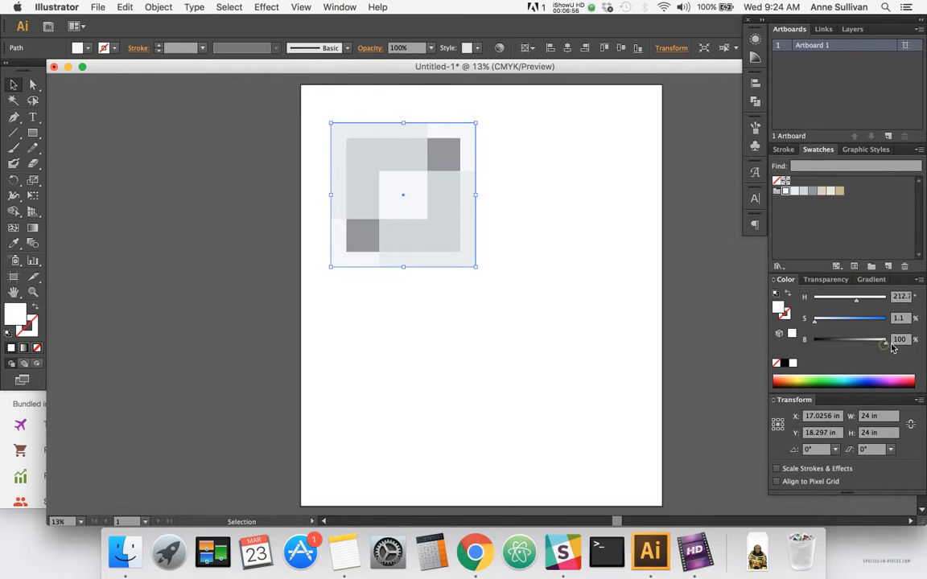
click(314, 115)
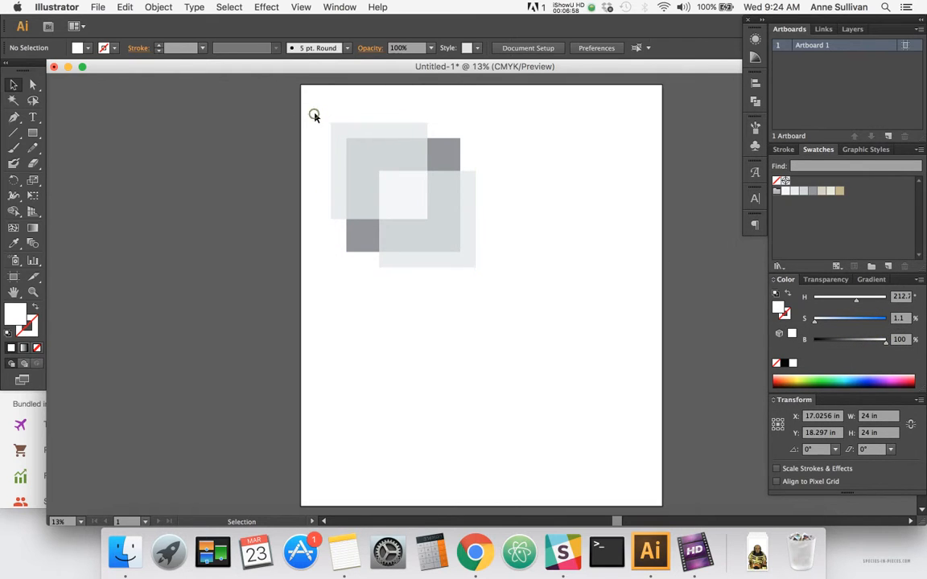
Duplicate the block with its backing square and place the copy to its right on the same level, leaving a small gap
key(super+v)
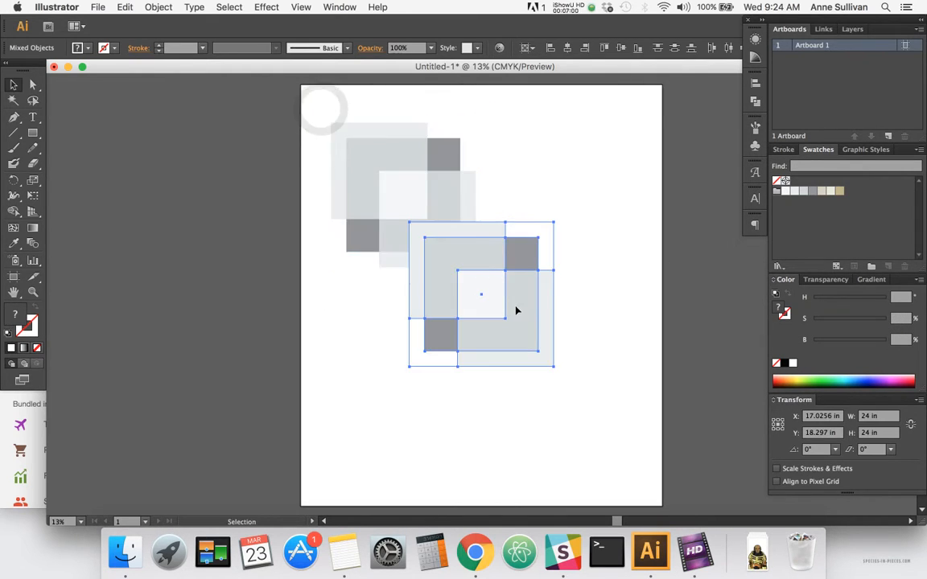
drag(426, 342, 493, 245)
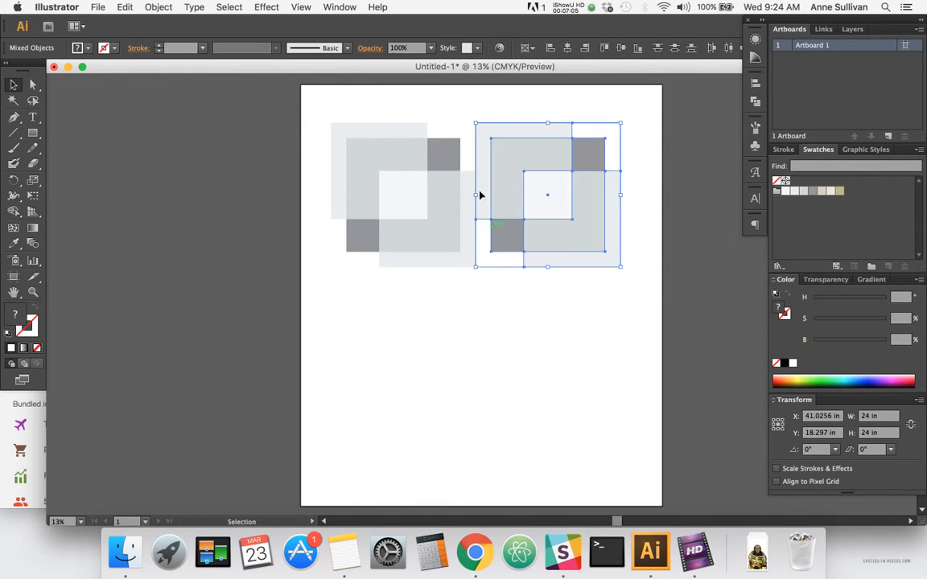
click(323, 117)
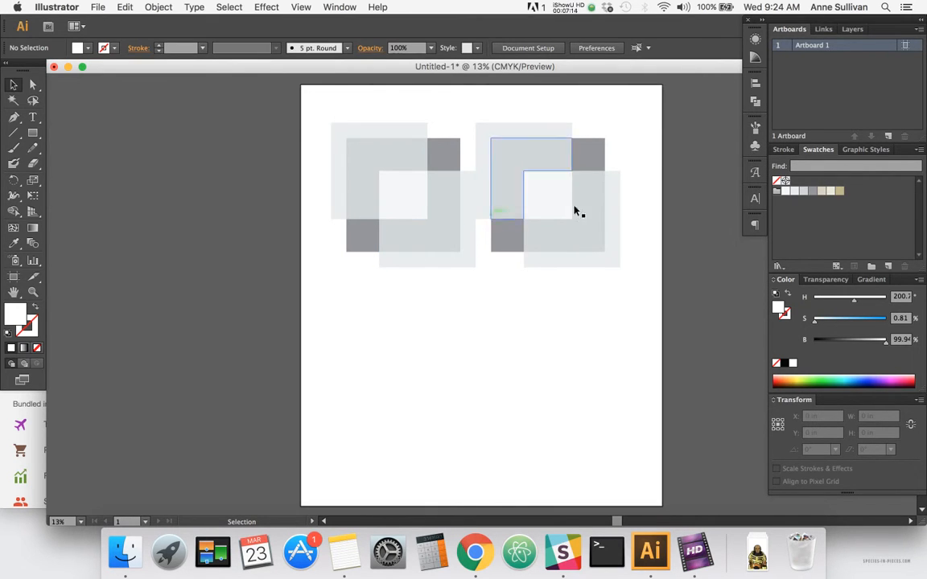
drag(611, 176, 513, 275)
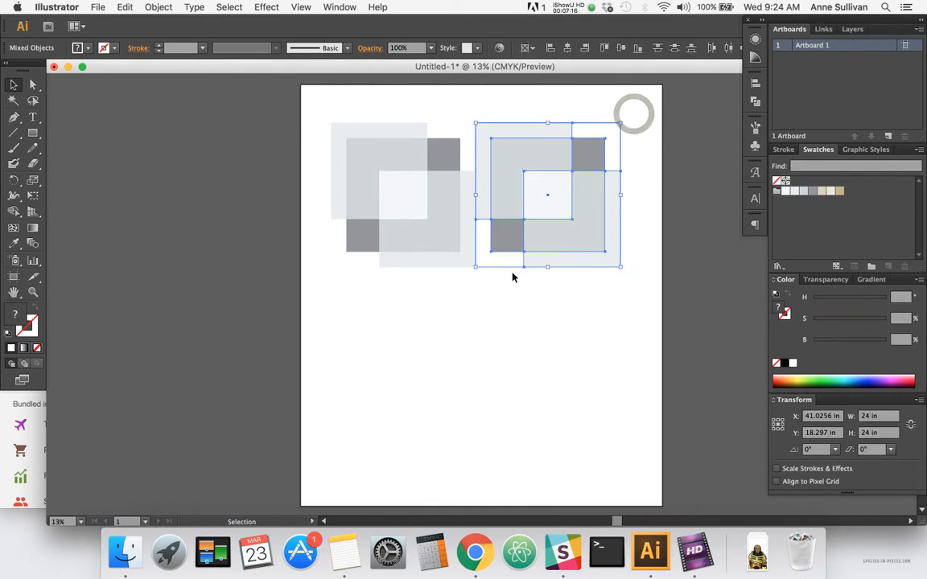
drag(512, 209, 517, 209)
click(381, 319)
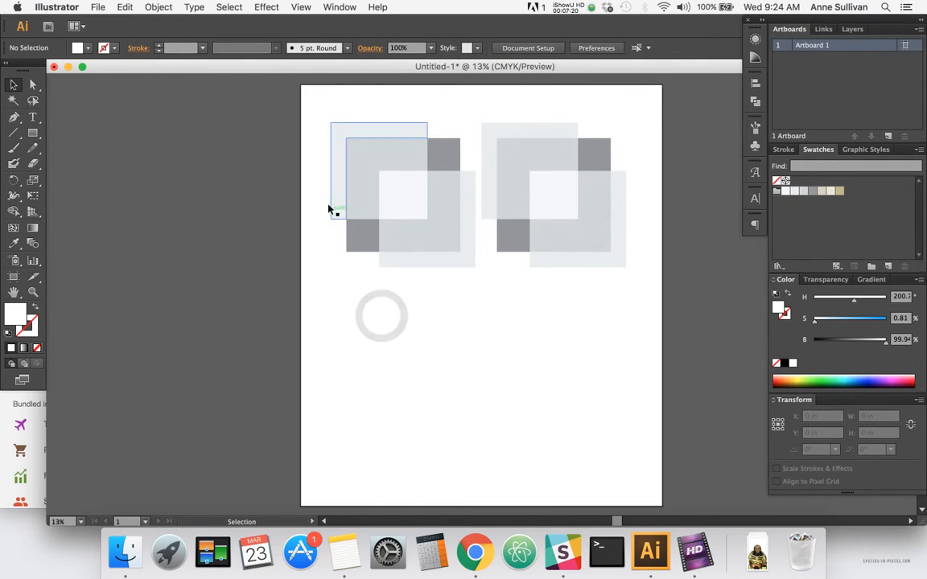
Select both blocks, rotate them together 45° into diagonally arranged diamonds, position them on the artboard and deselect
drag(318, 117, 548, 393)
drag(443, 164, 424, 213)
click(289, 215)
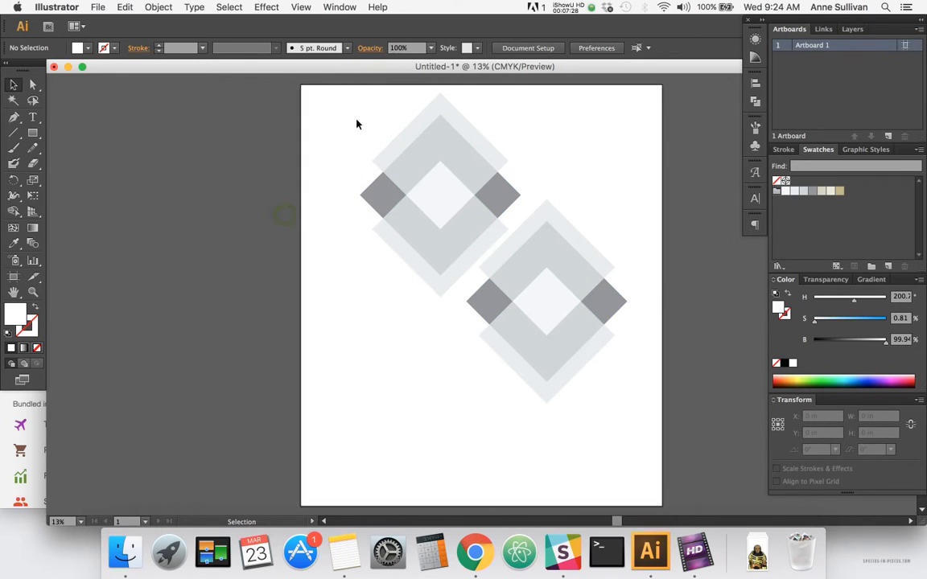
Duplicate the upper diamond and place the copy directly below it, with a small gap to the neighbouring diamonds
drag(356, 119, 451, 363)
key(ctrl+c)
key(ctrl+v)
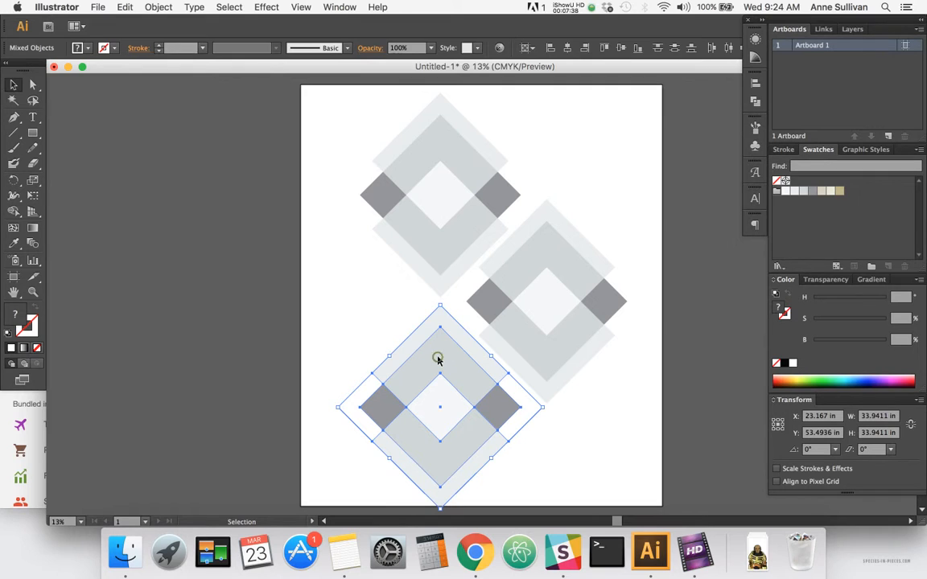
drag(437, 360, 434, 362)
click(381, 319)
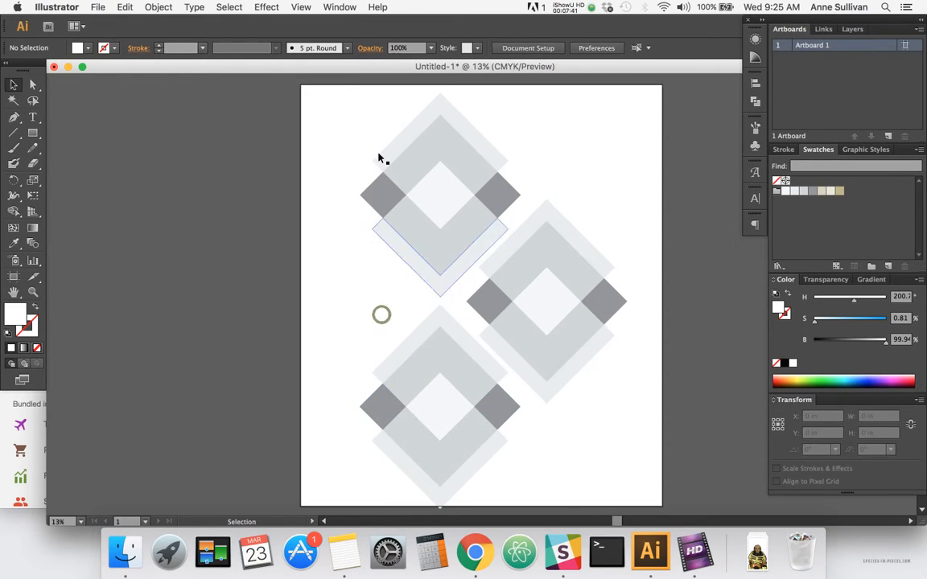
click(345, 119)
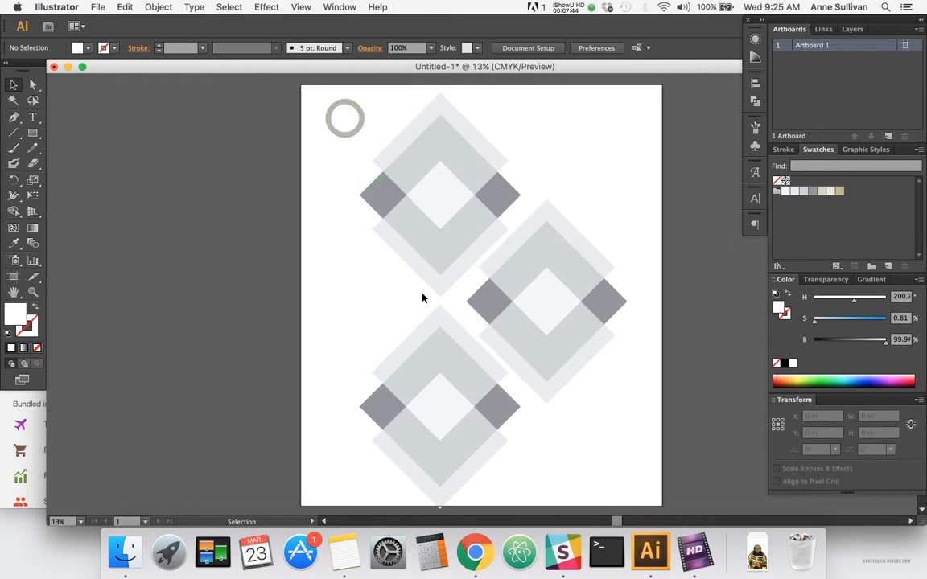
key(a)
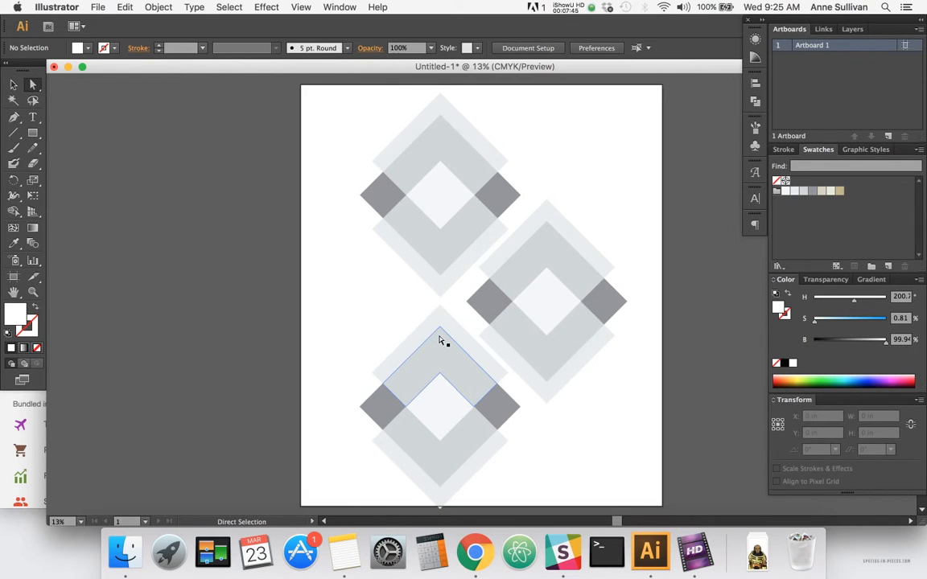
click(546, 309)
click(586, 245)
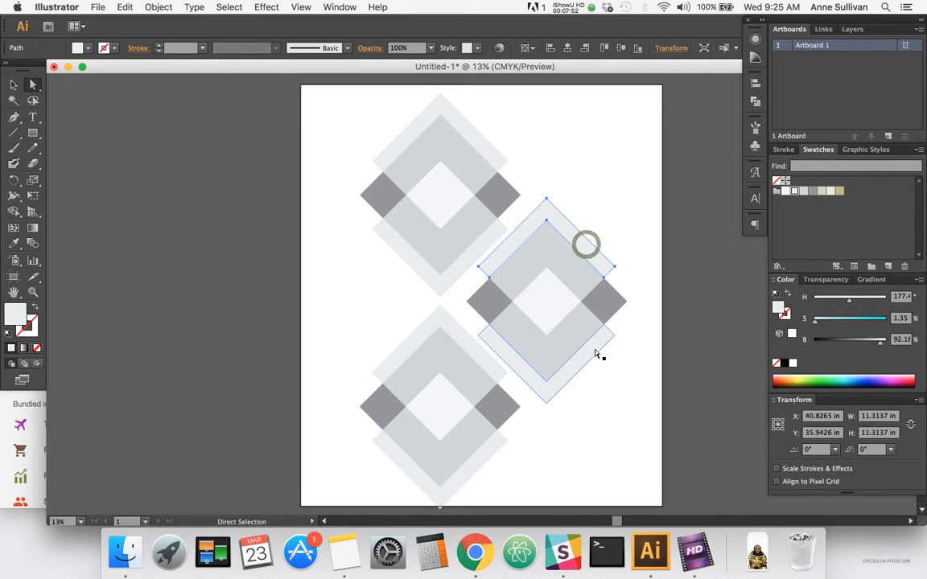
click(595, 351)
click(830, 191)
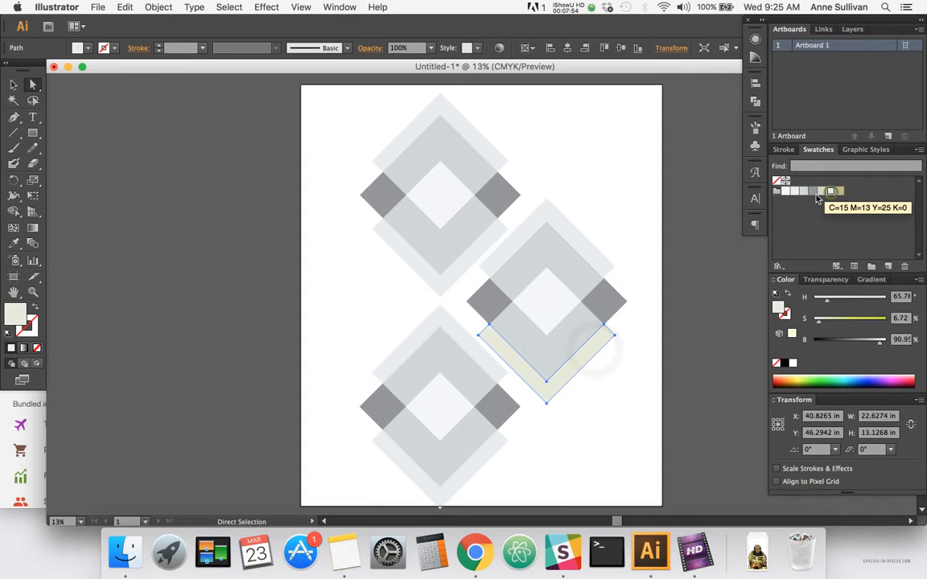
click(547, 299)
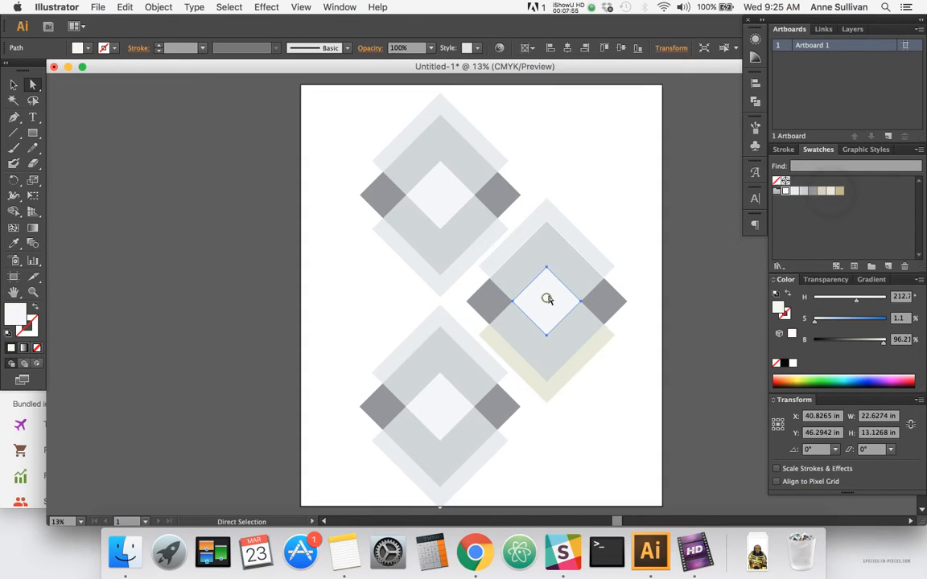
click(584, 242)
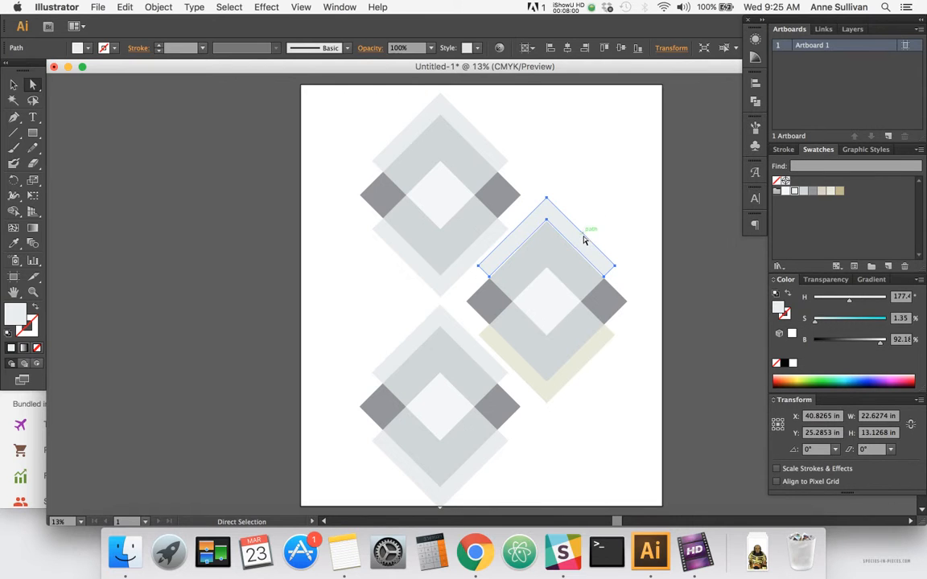
click(615, 223)
click(586, 245)
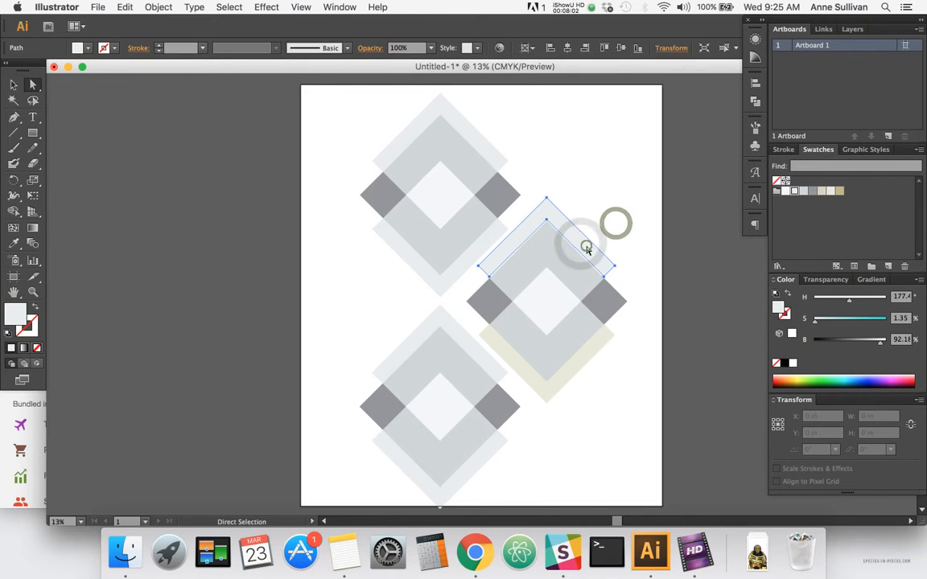
click(603, 227)
key(super+z)
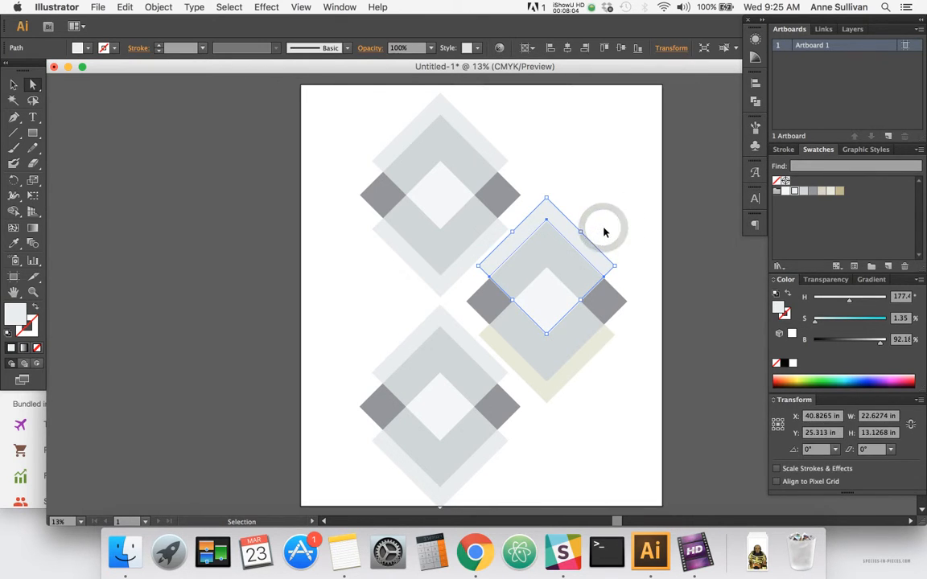
key(super+z)
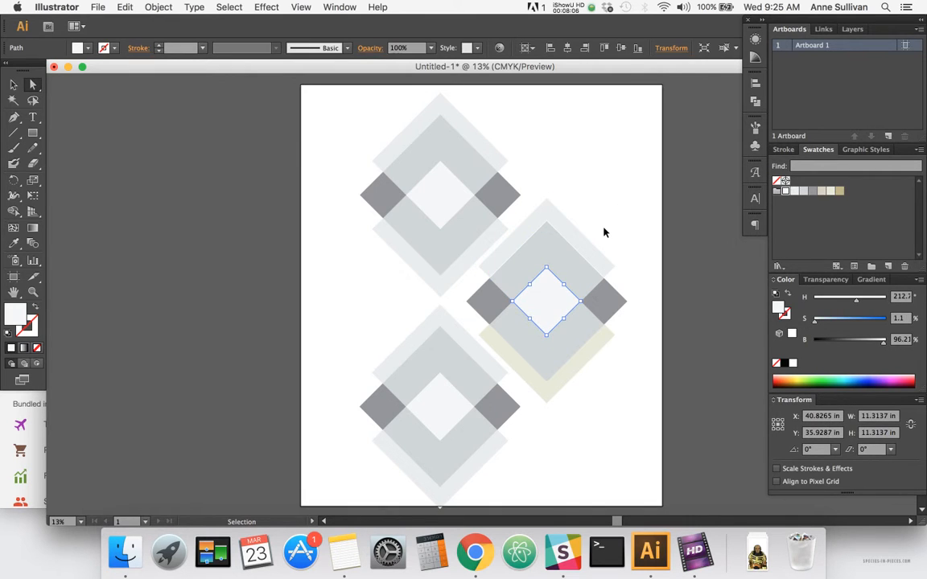
key(super+z)
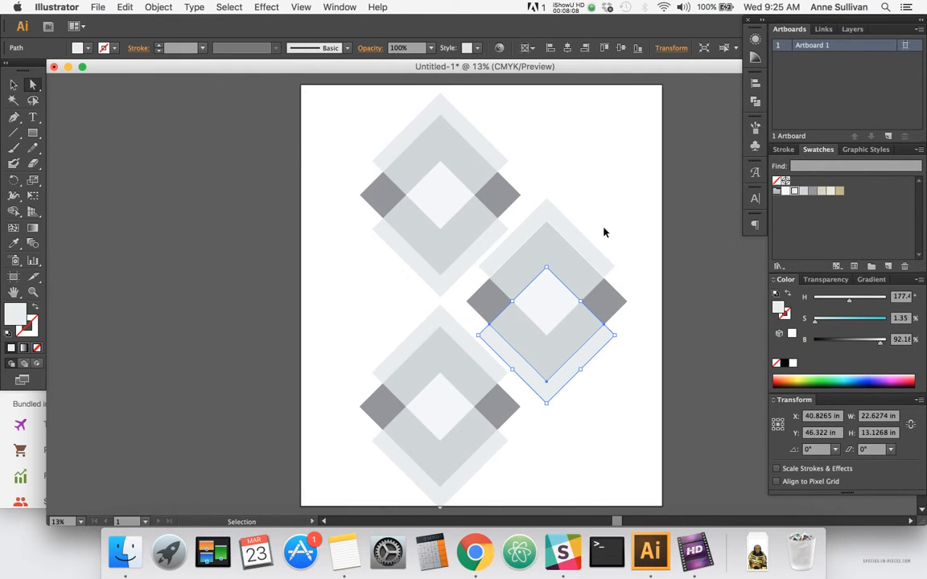
key(super+z)
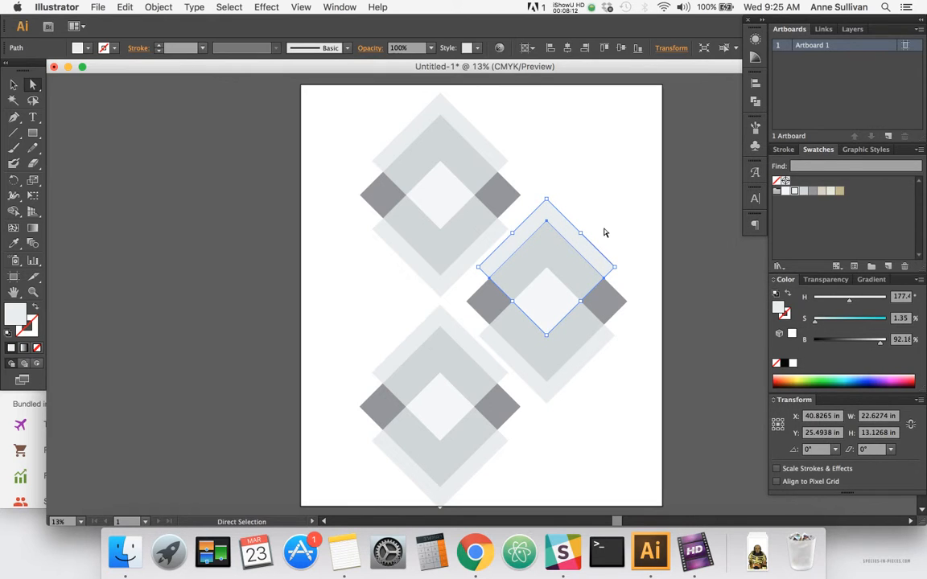
click(605, 227)
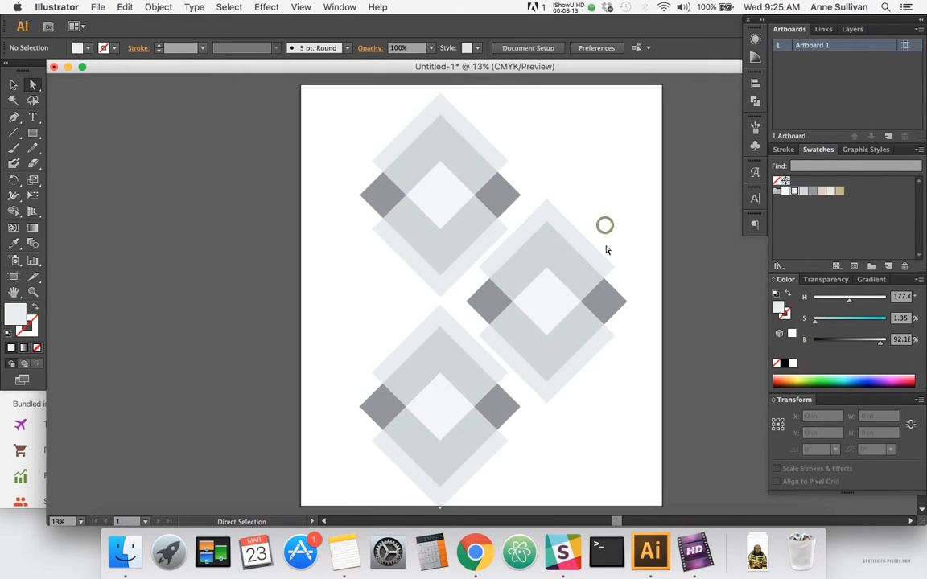
Recolour the right diamond's outer chevrons and centre square with the cream swatch, and its two inner chevrons with the beige swatch
click(565, 379)
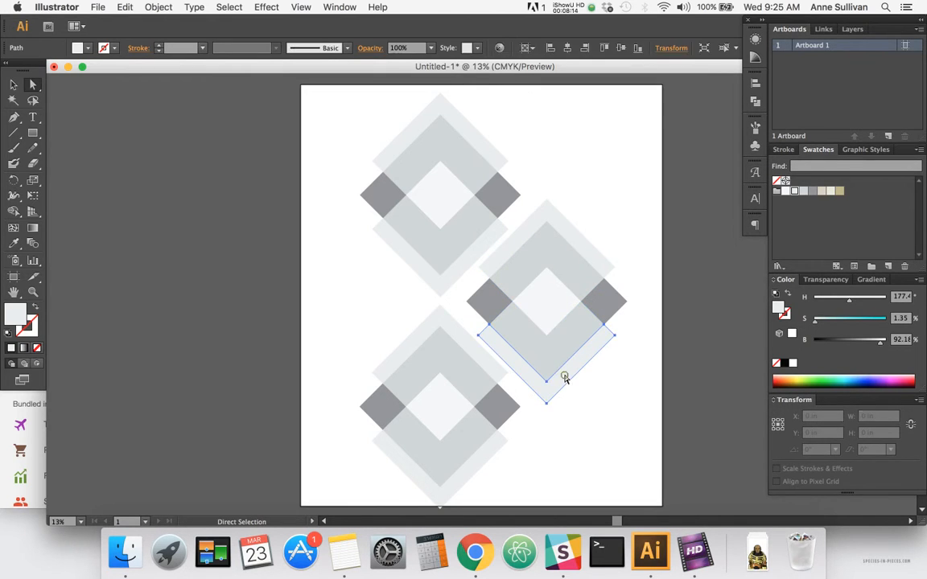
shift+click(546, 299)
shift+click(571, 237)
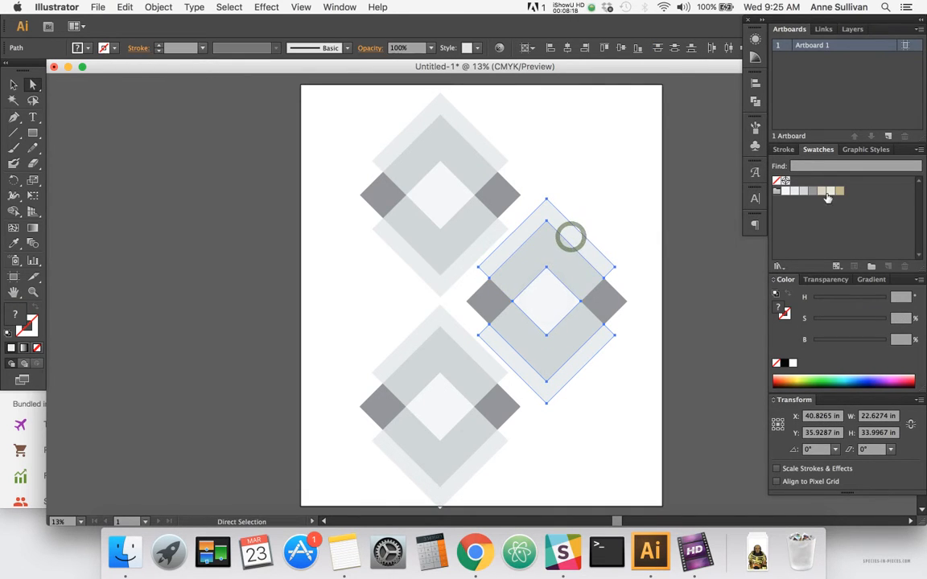
click(827, 193)
click(540, 263)
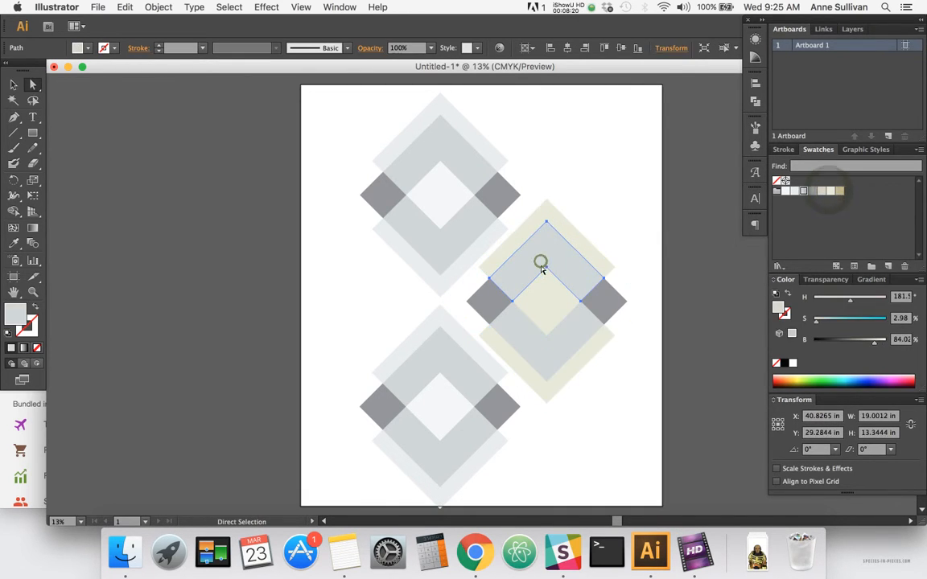
shift+click(552, 348)
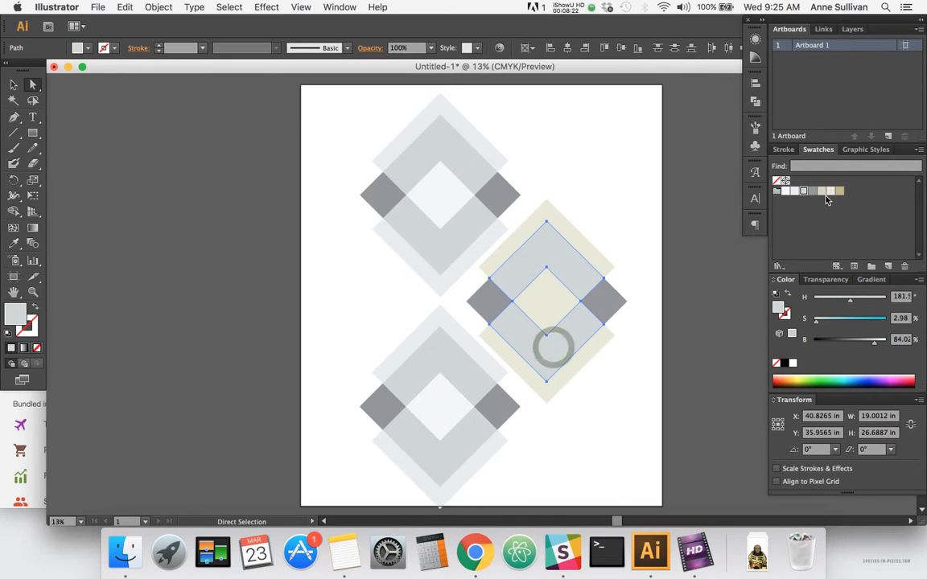
Recolour the right diamond's two small side squares with the tan swatch and deselect them
click(603, 299)
shift+click(487, 303)
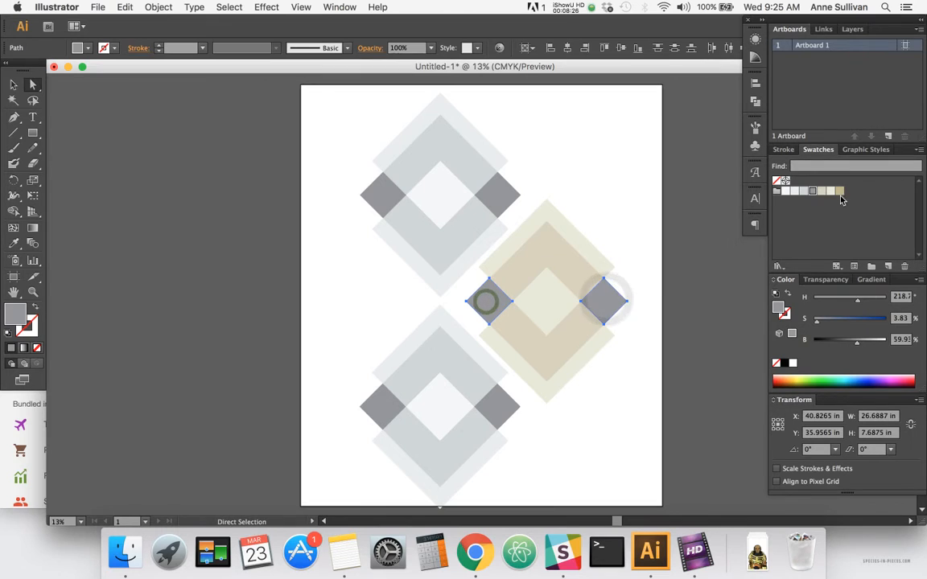
click(839, 192)
click(363, 303)
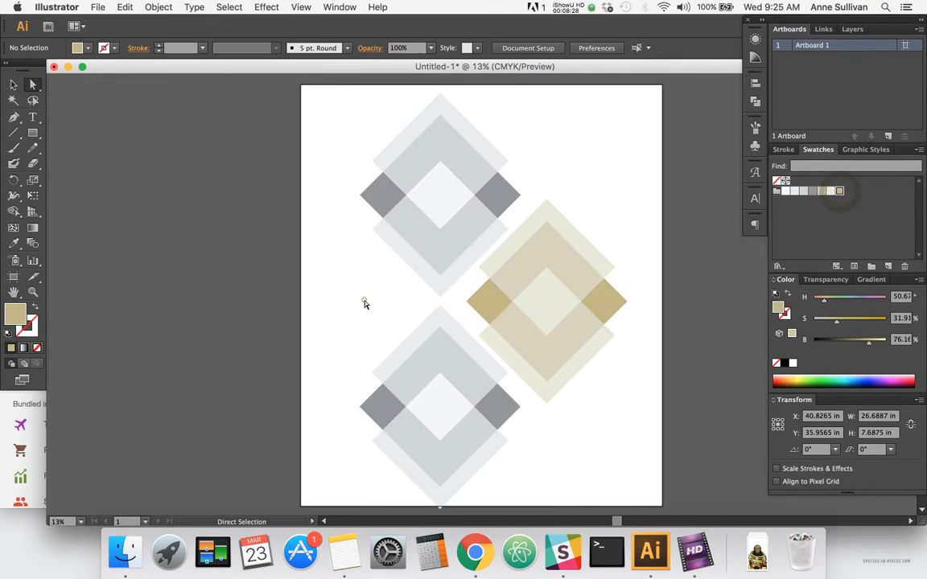
Set the two tan side squares' hue to 42° and brightness to 81%, and deselect them
click(486, 299)
shift+click(609, 308)
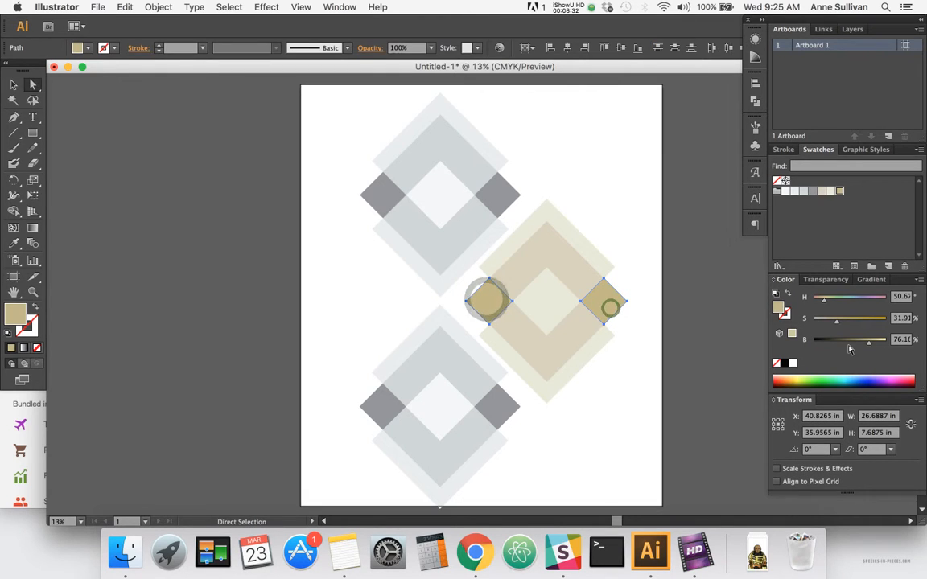
click(642, 299)
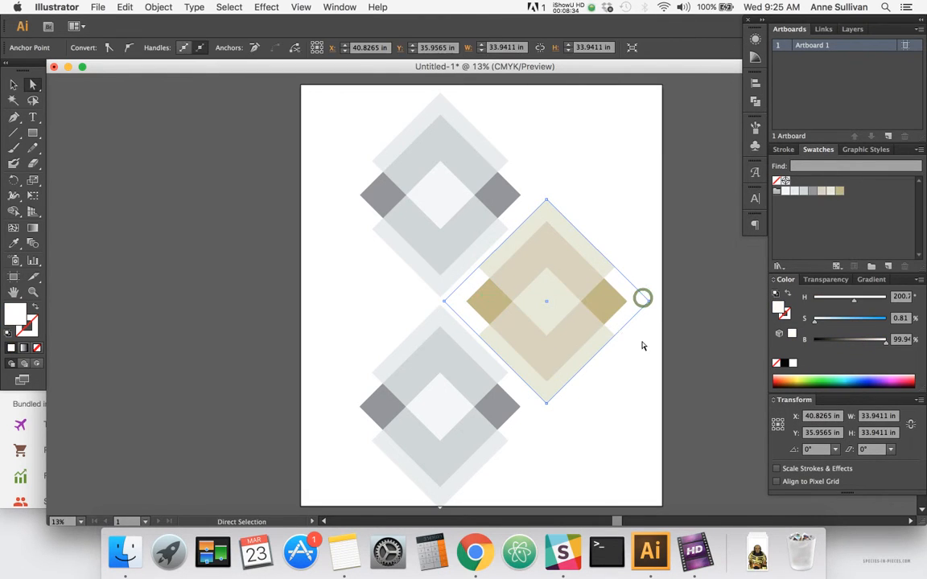
click(641, 346)
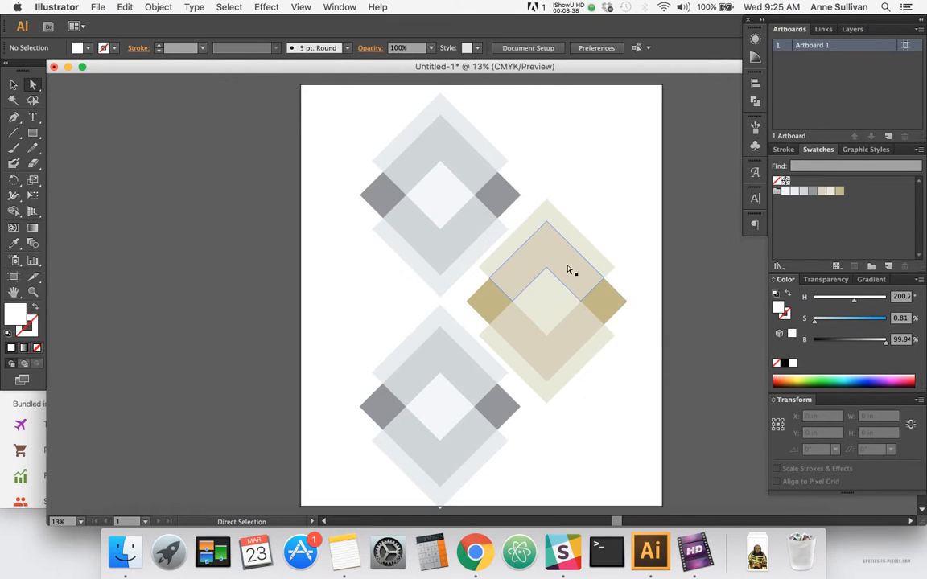
click(600, 301)
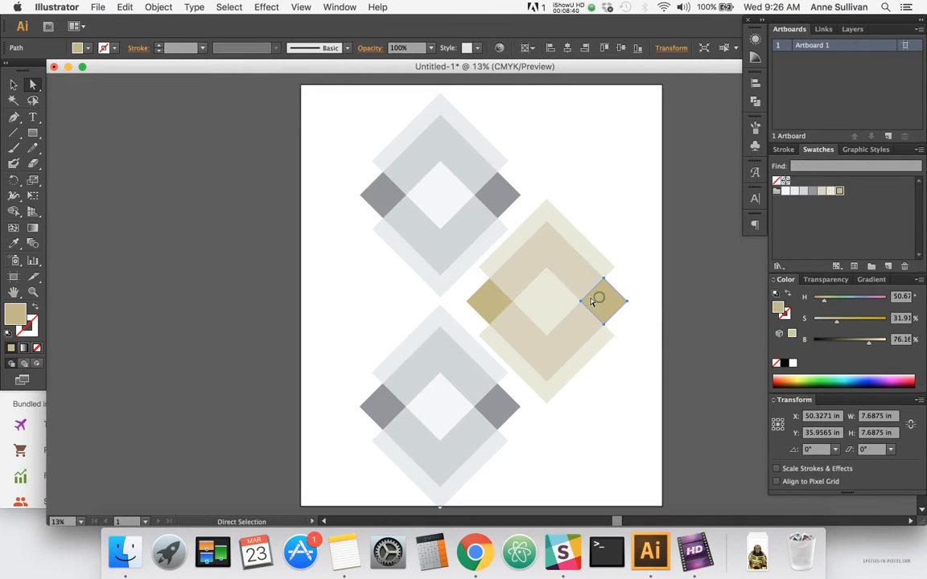
shift+click(484, 296)
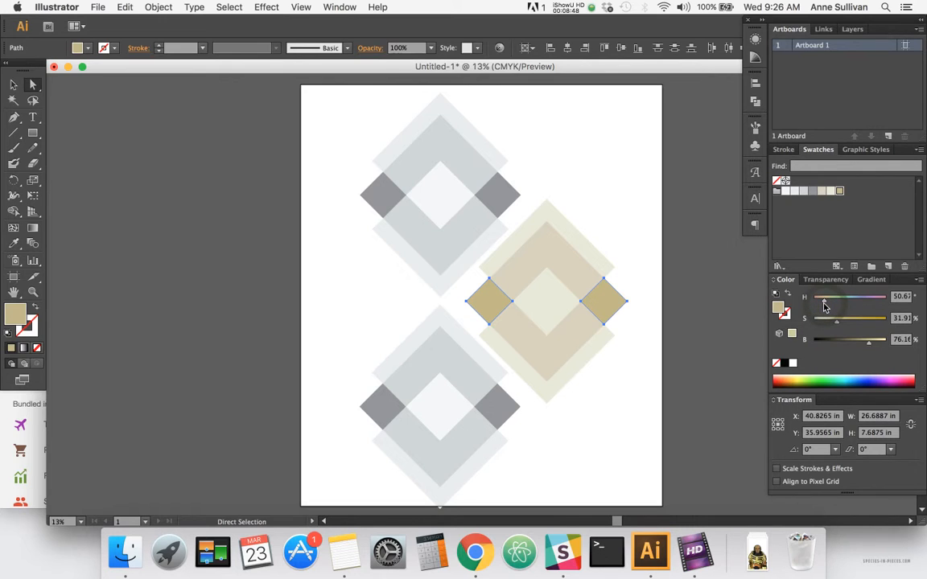
drag(824, 304, 823, 304)
drag(869, 347, 874, 347)
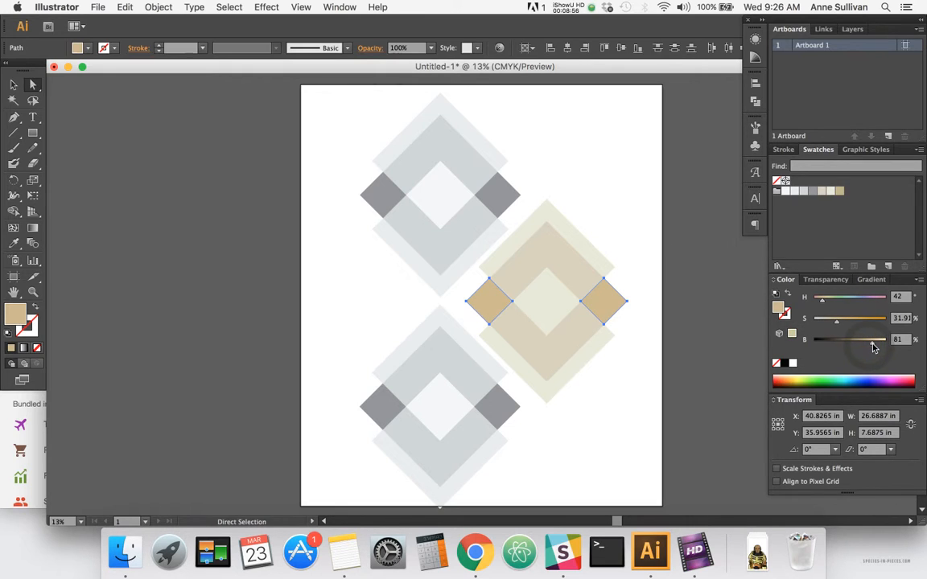
click(651, 254)
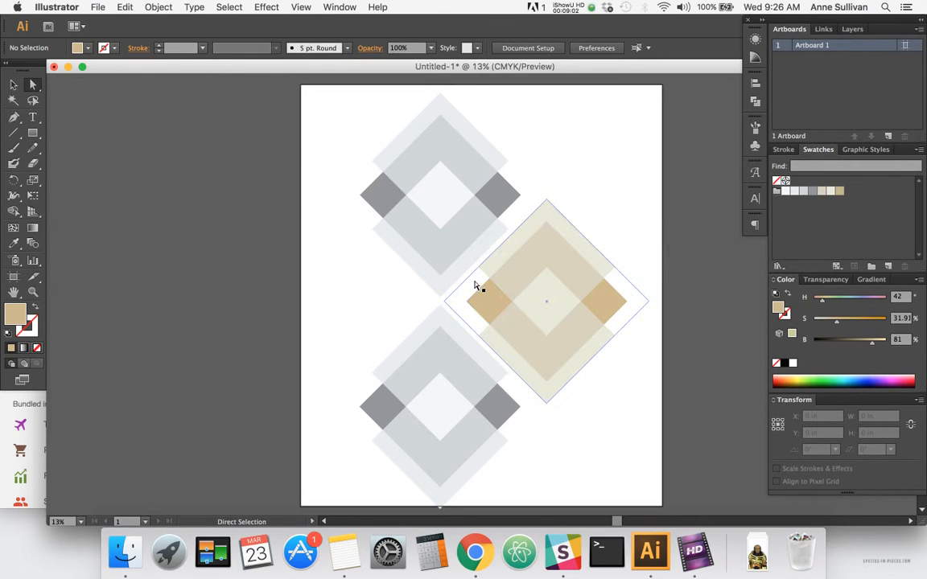
Lower the saturation of the right diamond's side squares to 27% and deselect them
click(495, 306)
shift+click(610, 296)
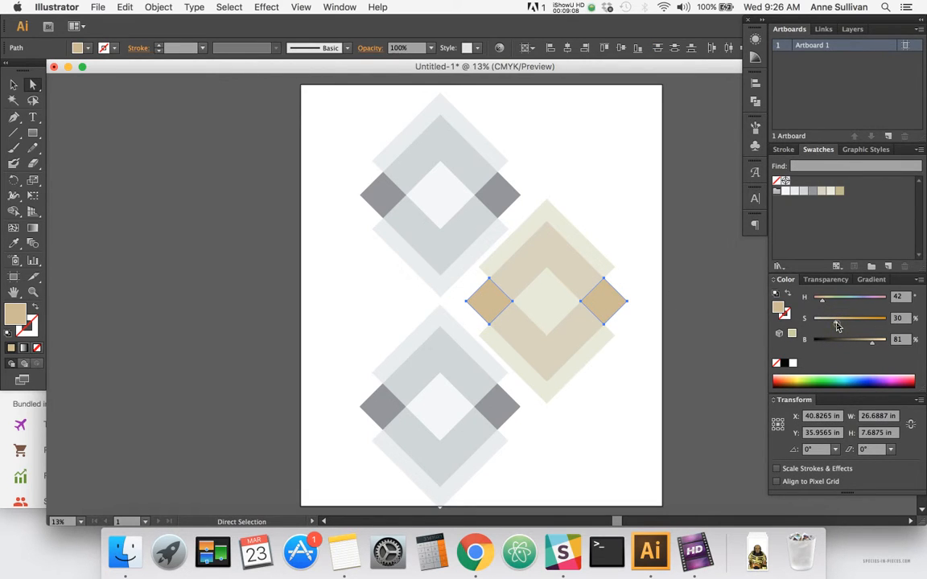
click(633, 221)
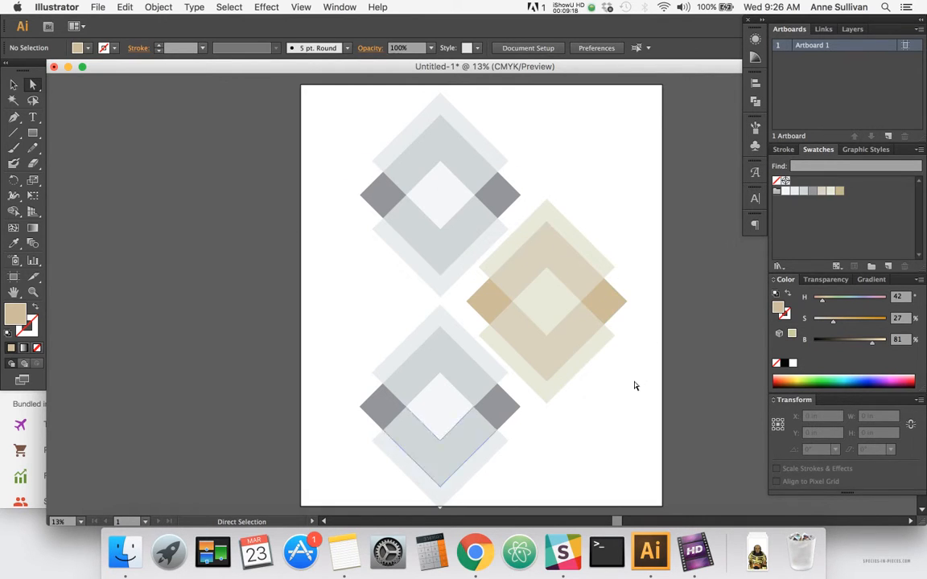
Recolour the right diamond's two side squares with the light grey swatch
click(610, 304)
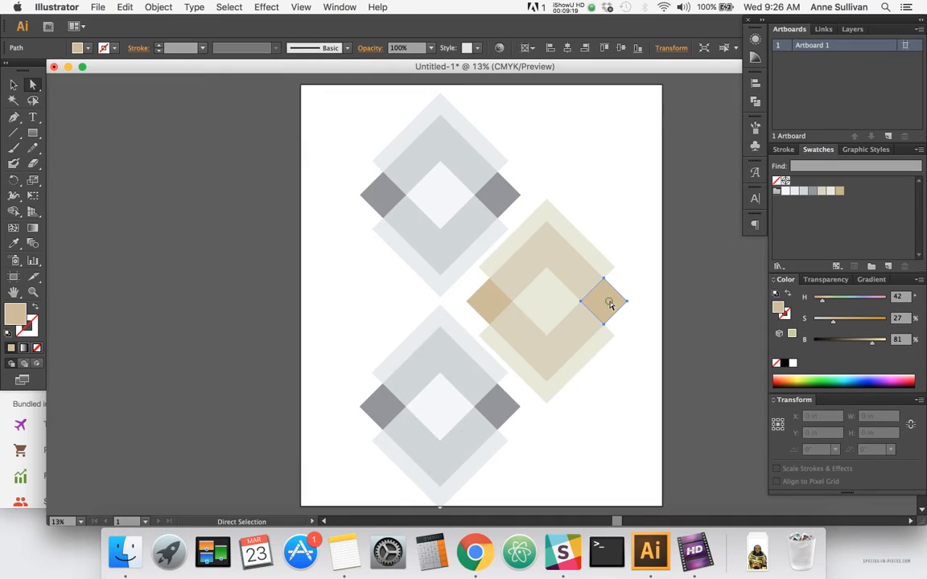
shift+click(490, 302)
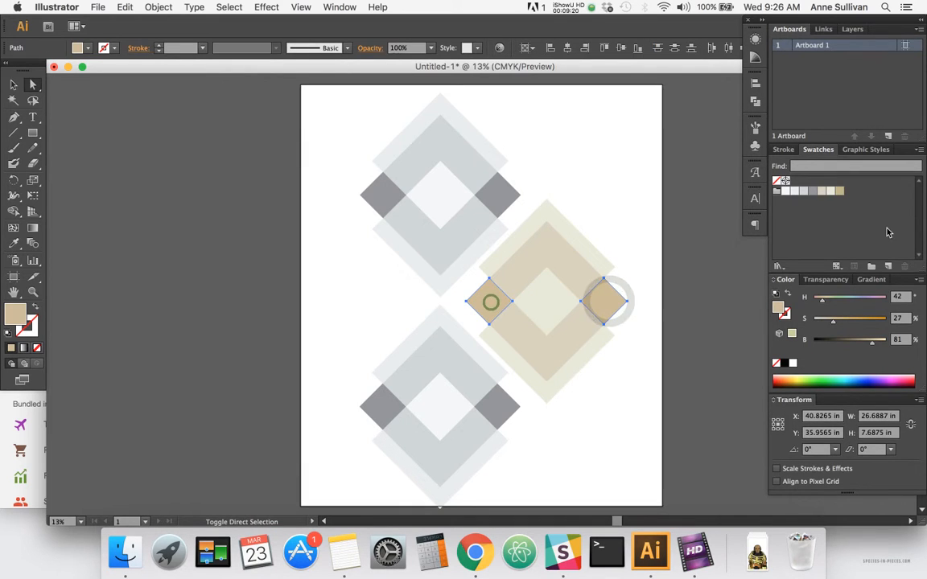
click(794, 193)
Recolour the right diamond's two outer chevrons with the medium grey swatch
click(586, 250)
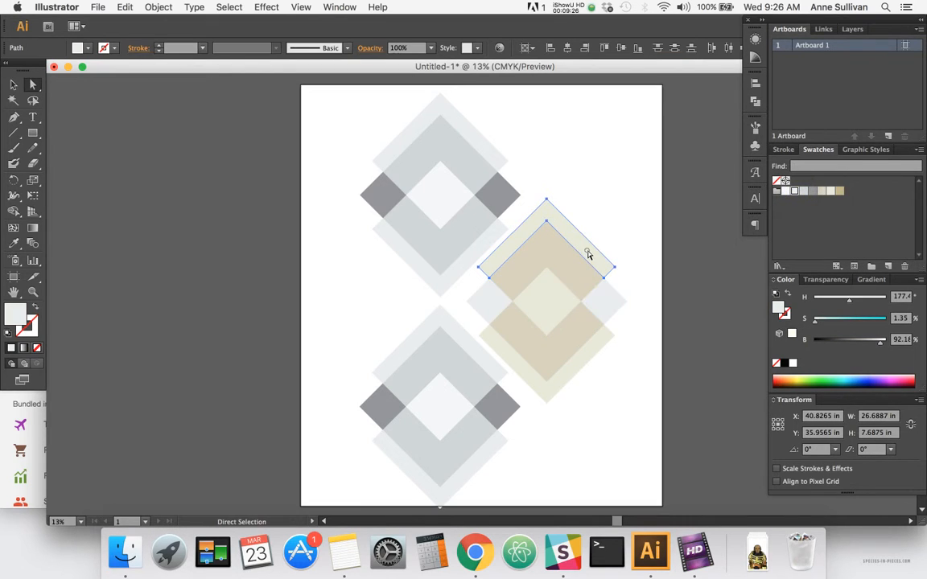
shift+click(581, 362)
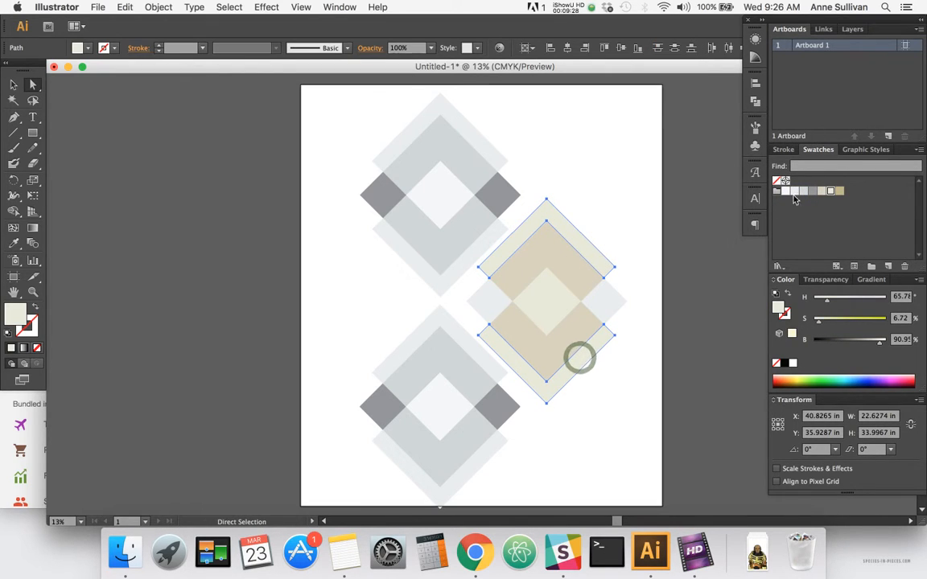
click(802, 191)
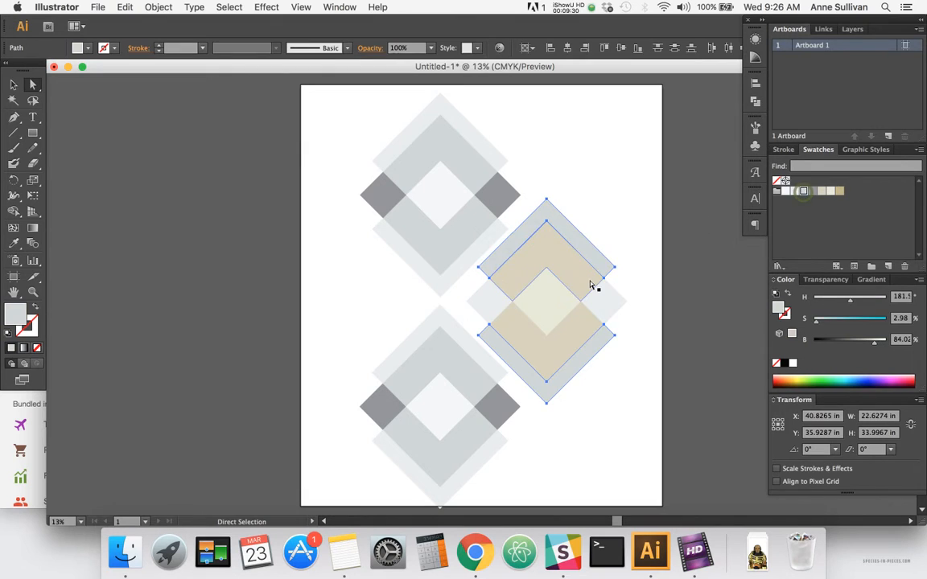
Recolour the right diamond's centre square with the dark grey swatch and its two inner chevrons with the medium grey swatch
click(569, 323)
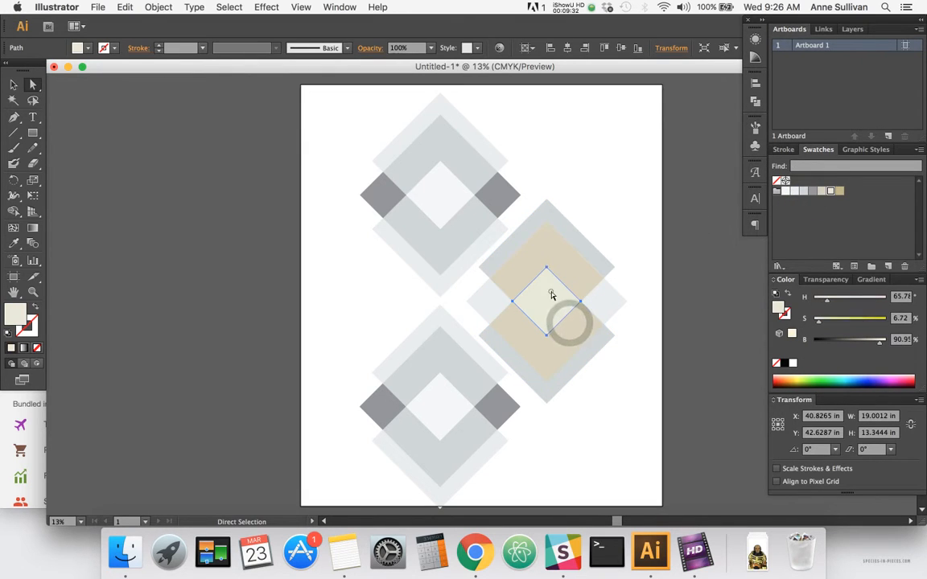
click(550, 292)
click(813, 192)
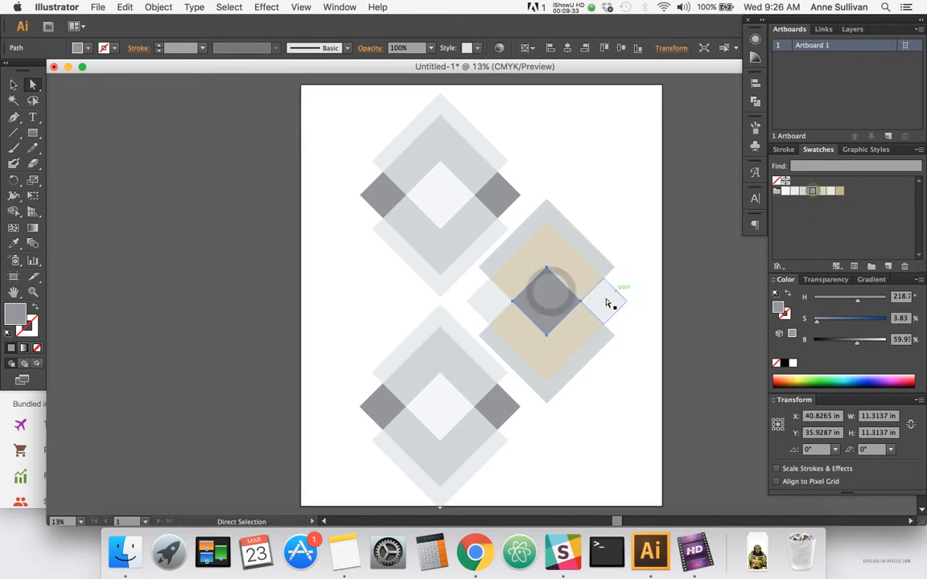
click(578, 336)
shift+click(555, 262)
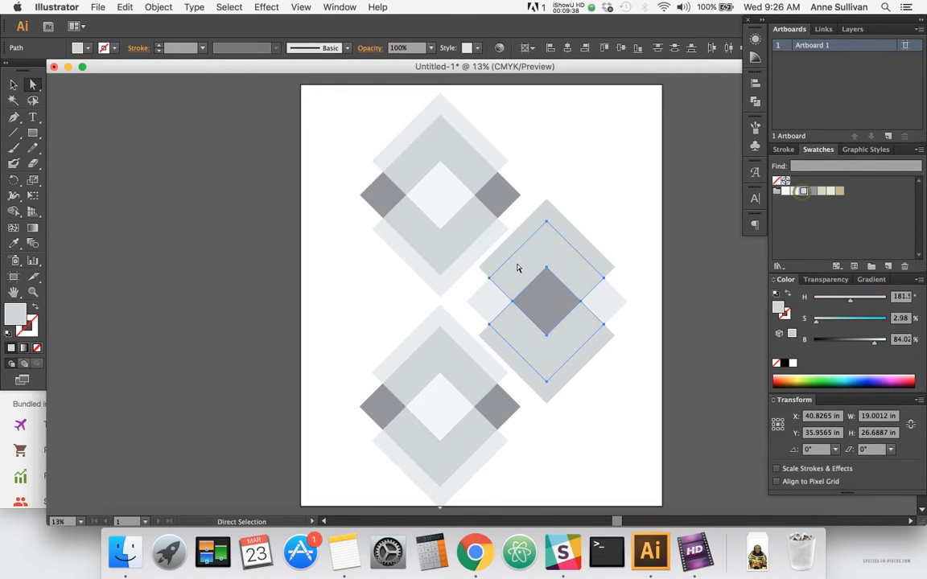
click(604, 220)
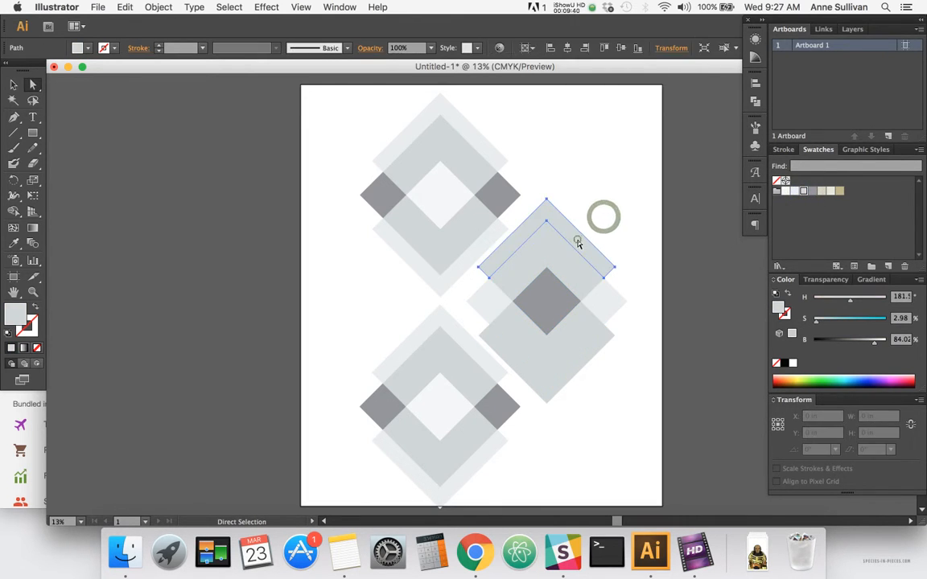
Match the right diamond's two outer chevrons to the light grey of its side squares with the Eyedropper and deselect
click(577, 239)
shift+click(576, 359)
key(i)
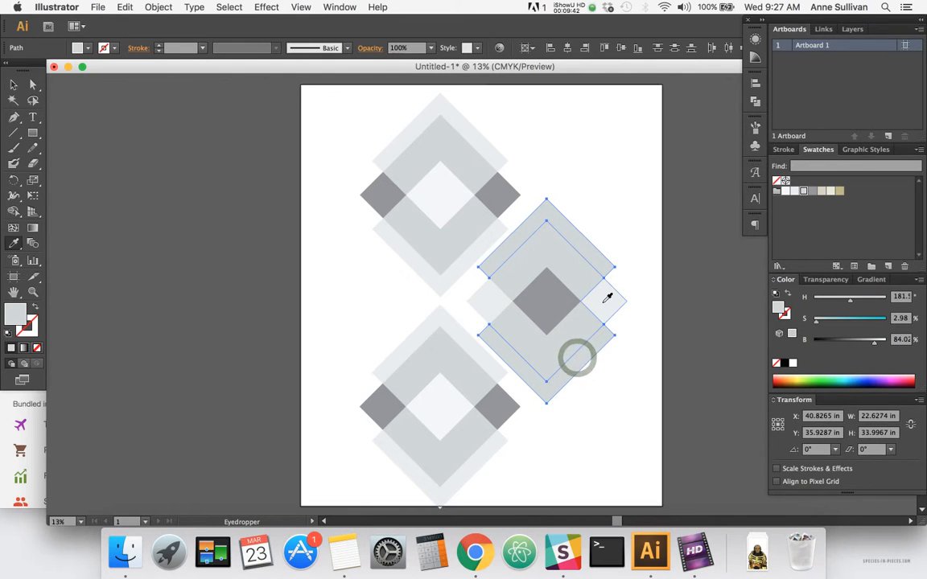
click(602, 304)
key(v)
click(624, 244)
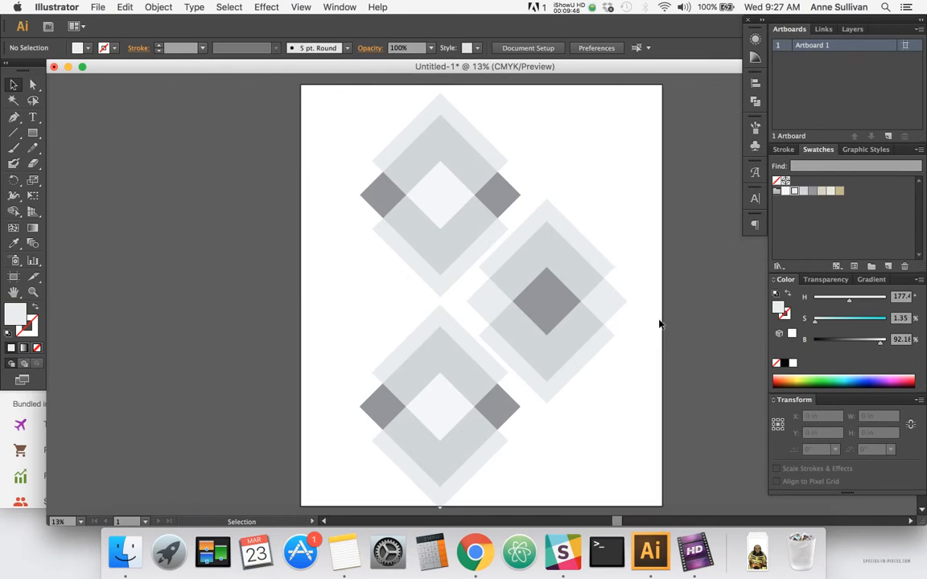
Try the centre square's dark grey on the right diamond's two side squares with the Eyedropper, undo the change and deselect
click(605, 297)
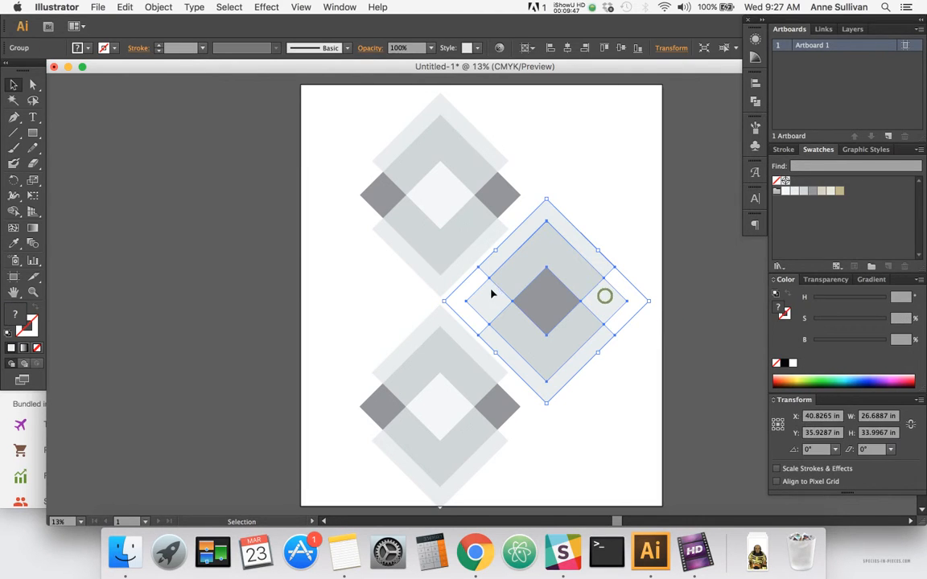
click(635, 259)
key(a)
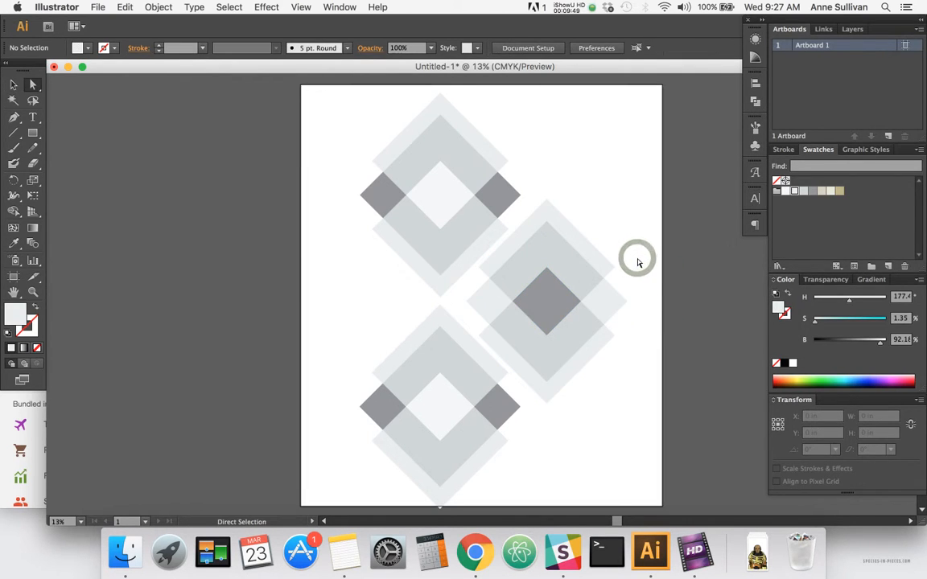
click(603, 302)
shift+click(486, 310)
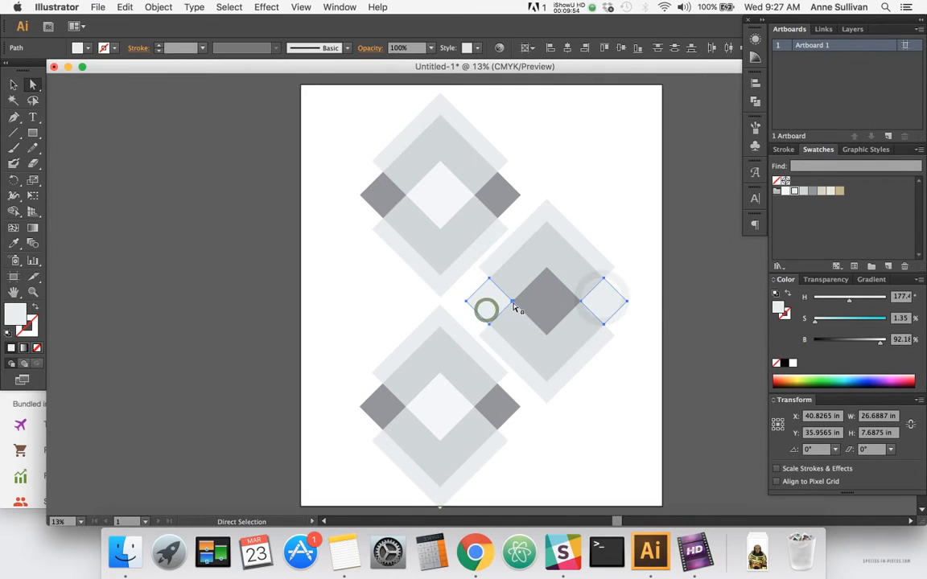
key(i)
click(547, 302)
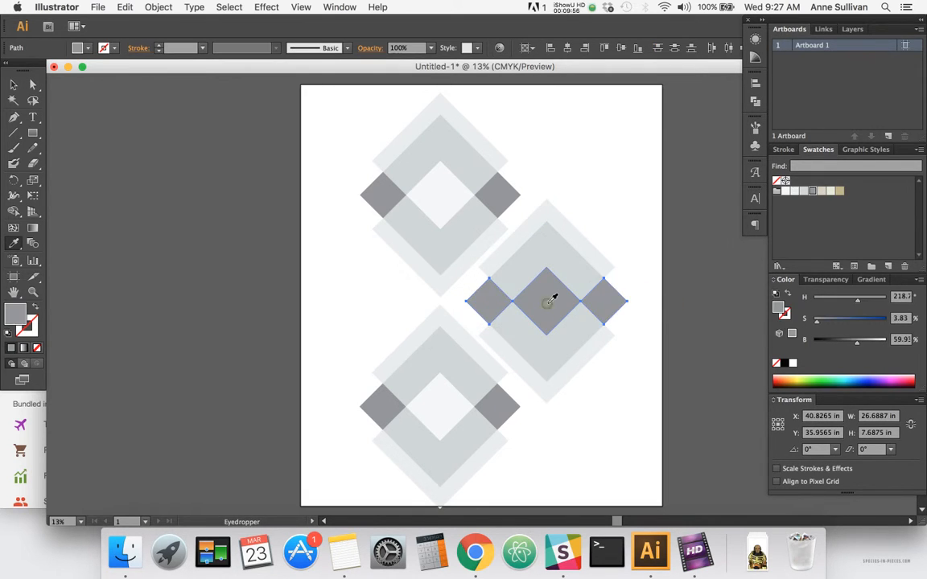
key(a)
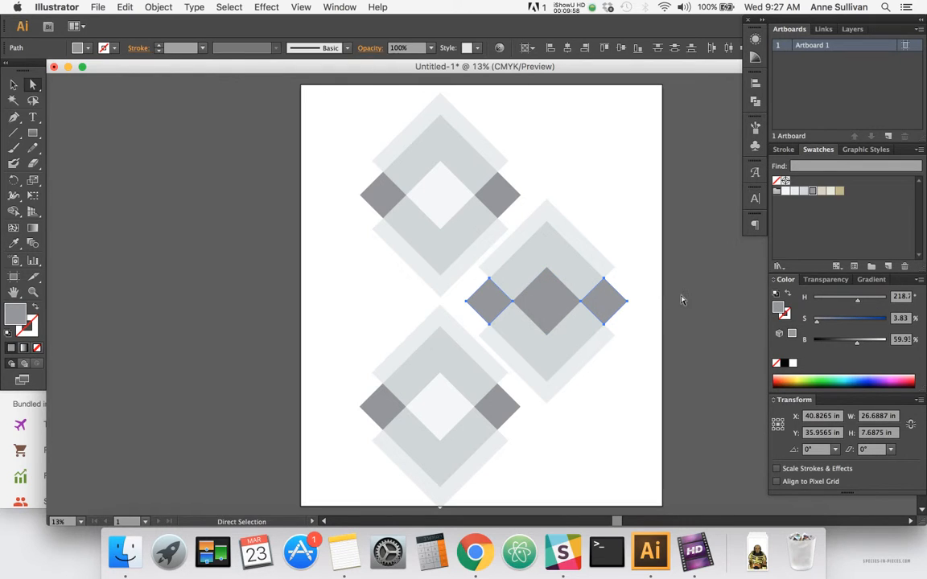
click(681, 300)
key(super+z)
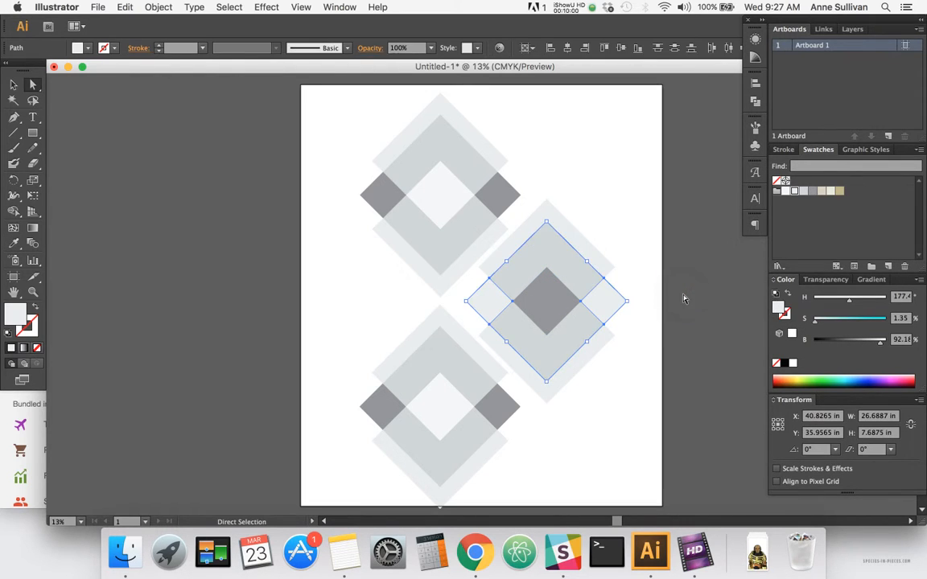
click(682, 279)
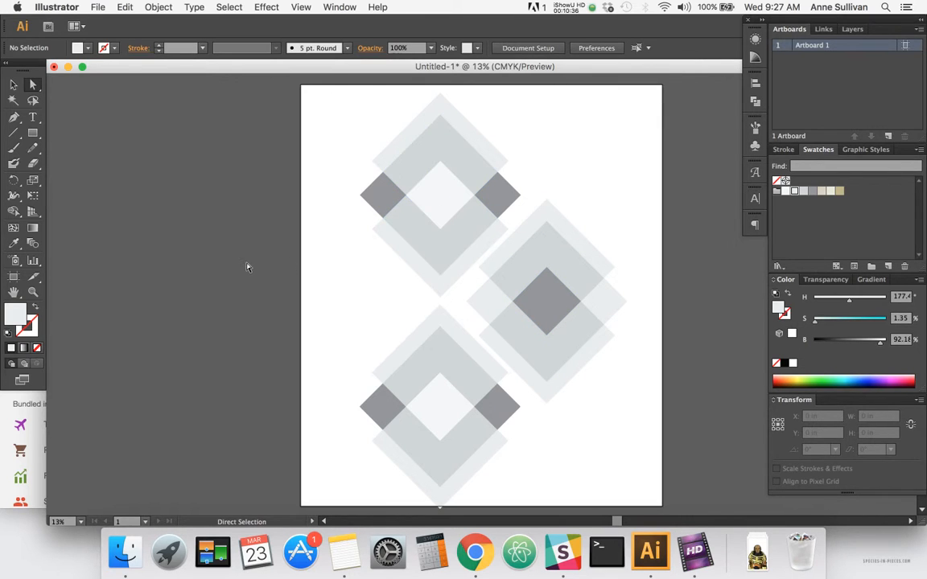
Select all the diamonds and move them together right and slightly up, to about X 37.85 in and Y 35 in
key(v)
drag(354, 122, 550, 460)
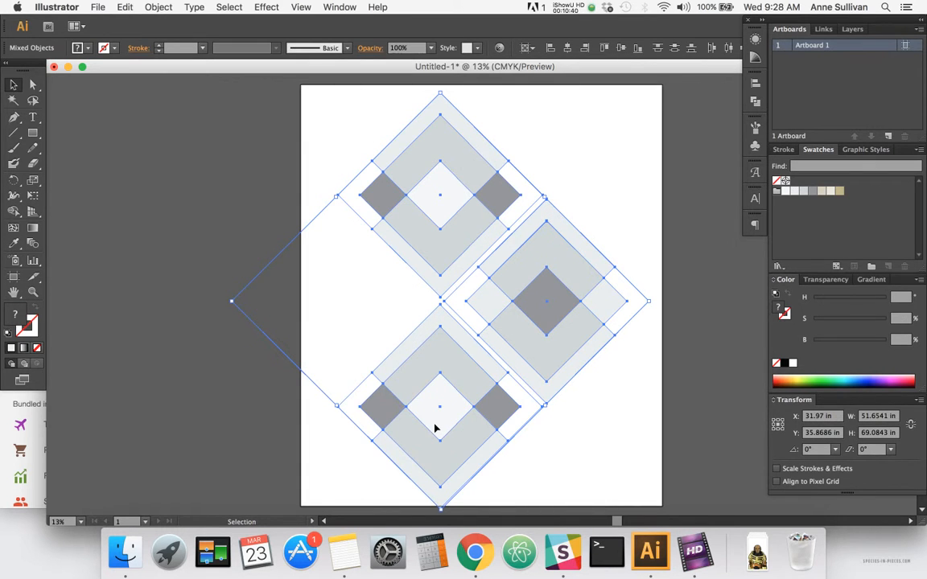
drag(434, 428, 478, 409)
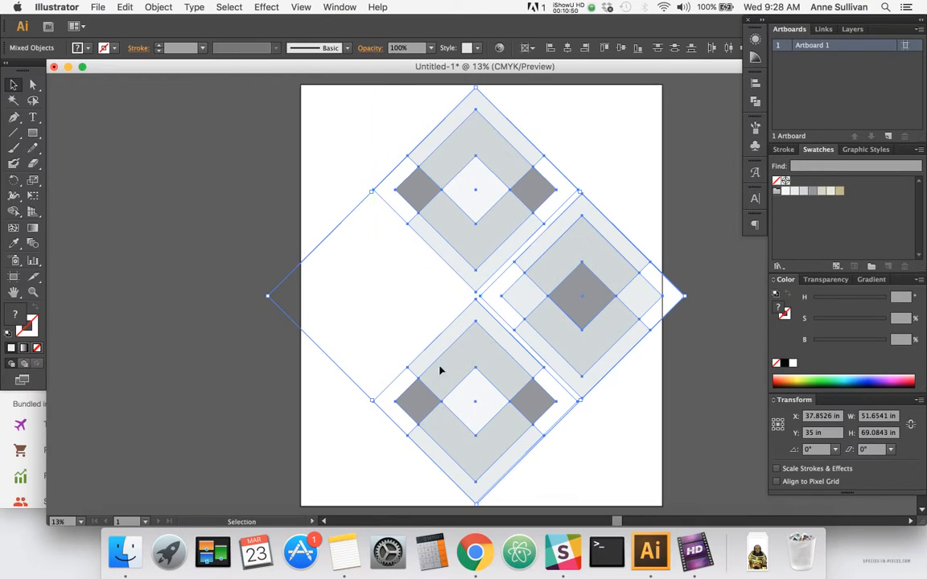
Deselect the artwork and enlarge the artboard to about 63.68 in wide and 78.2 in high by extending its bottom, right and top edges
click(179, 281)
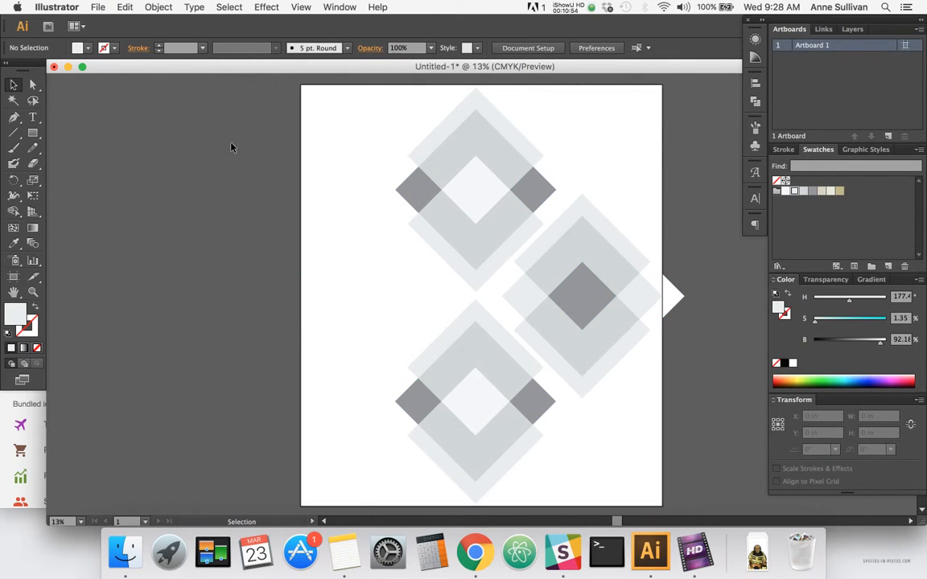
click(33, 292)
alt+click(332, 240)
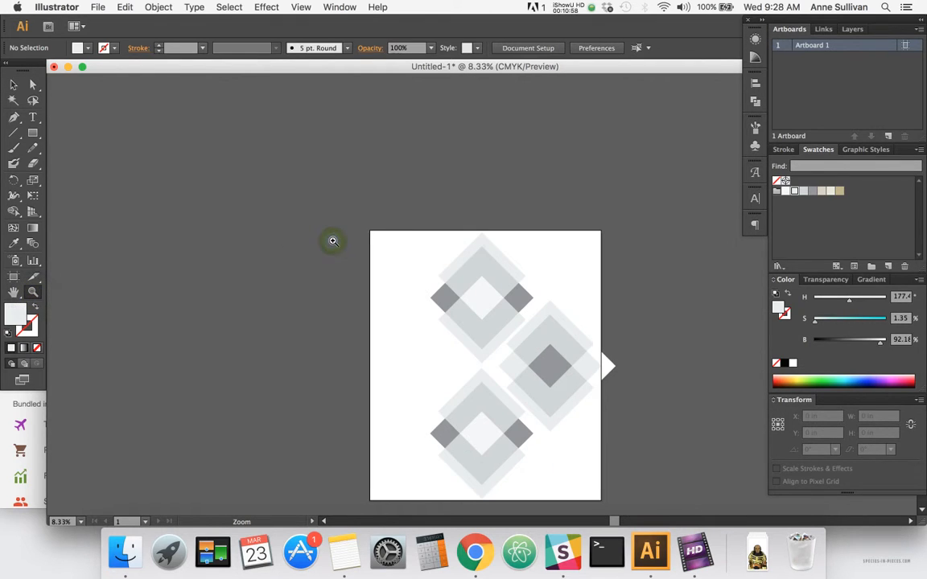
scroll(360, 335, down, 2)
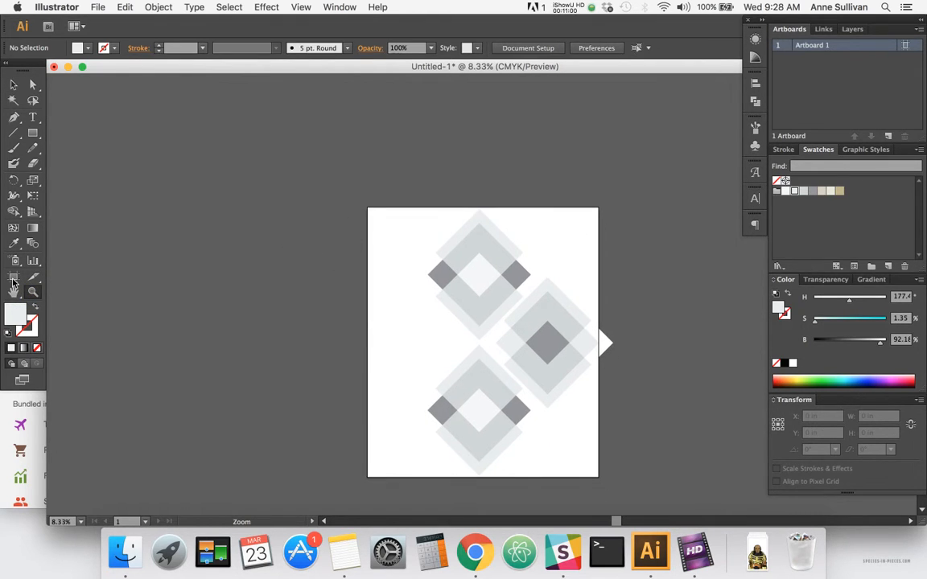
click(14, 276)
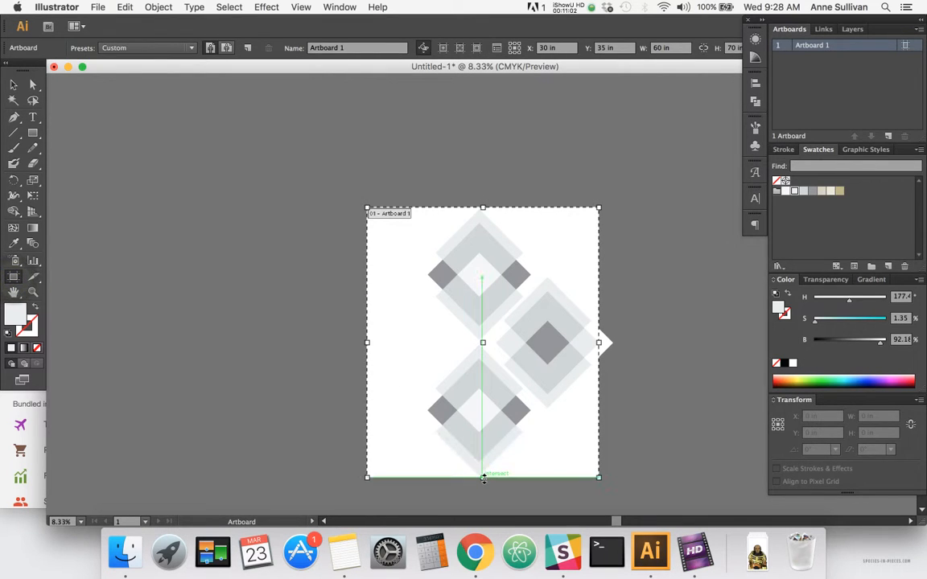
drag(483, 476, 483, 488)
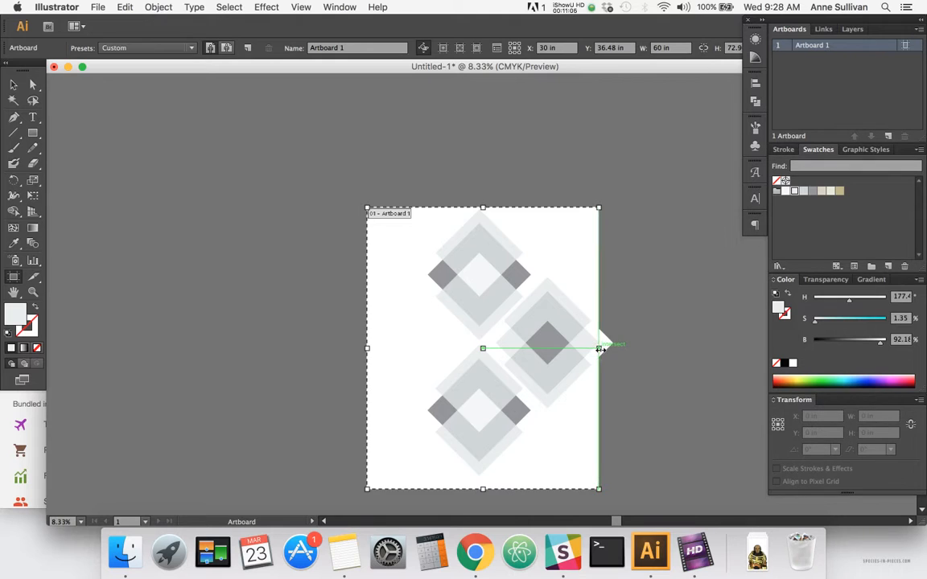
drag(599, 348, 613, 347)
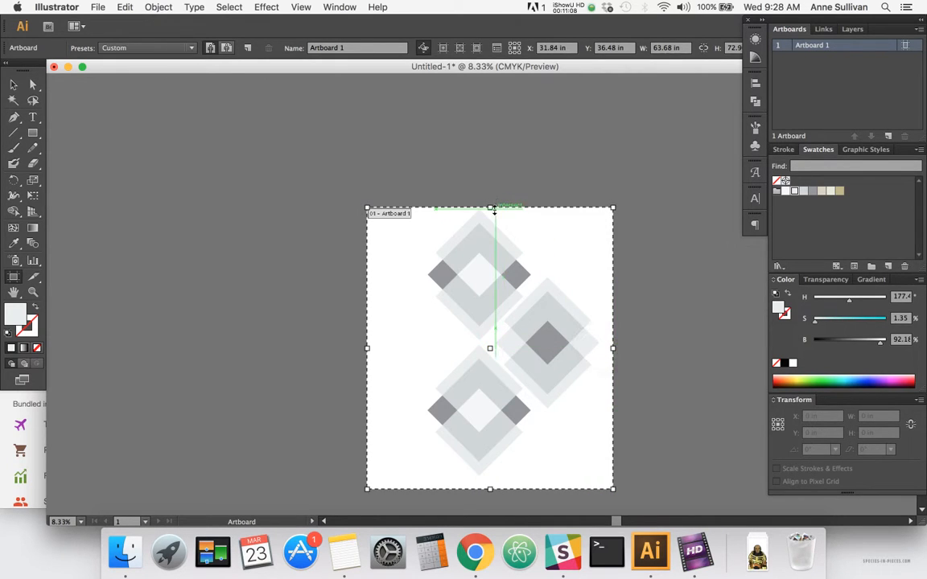
drag(490, 207, 490, 187)
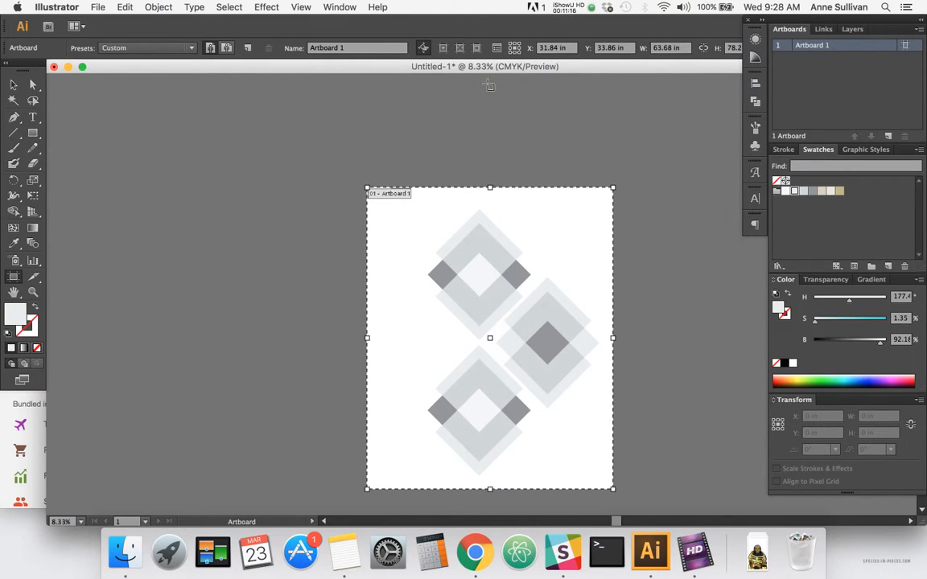
click(13, 84)
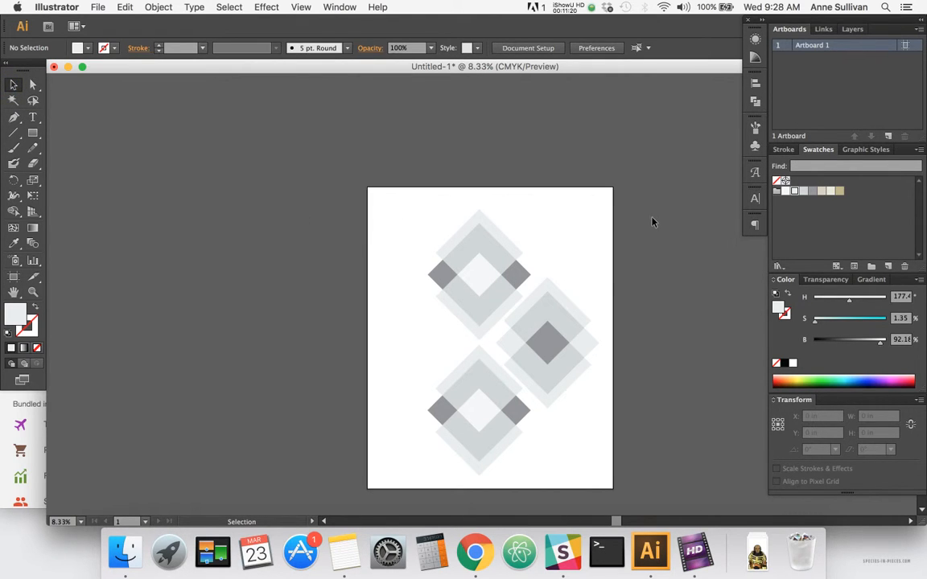
Select all the diamonds, move them together right and slightly down to about X 39.5 in, and deselect
drag(652, 222, 387, 465)
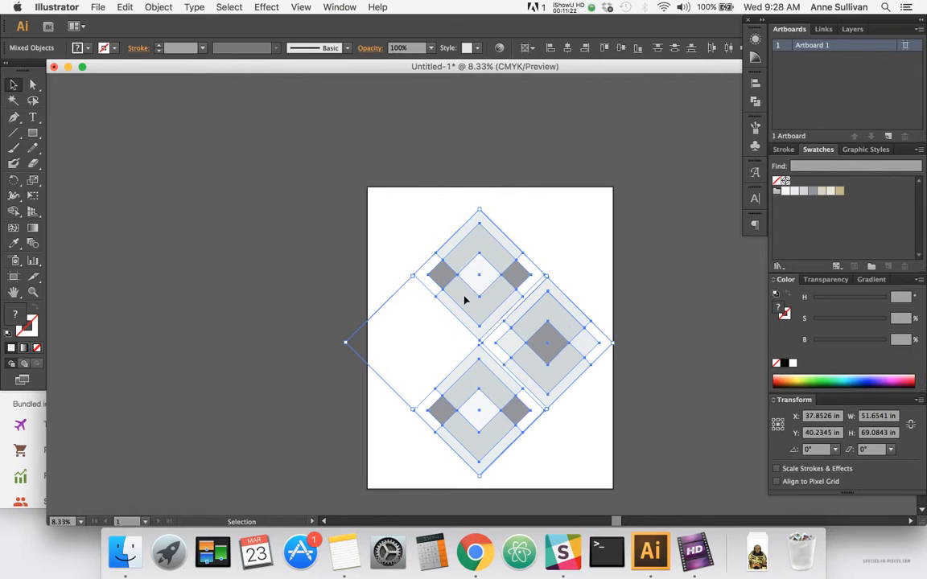
drag(465, 298, 484, 317)
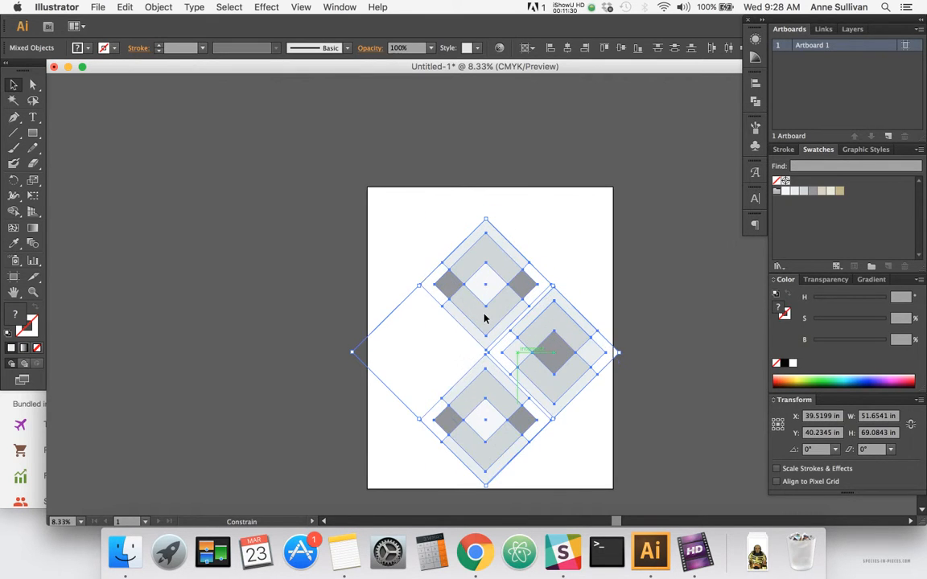
click(332, 243)
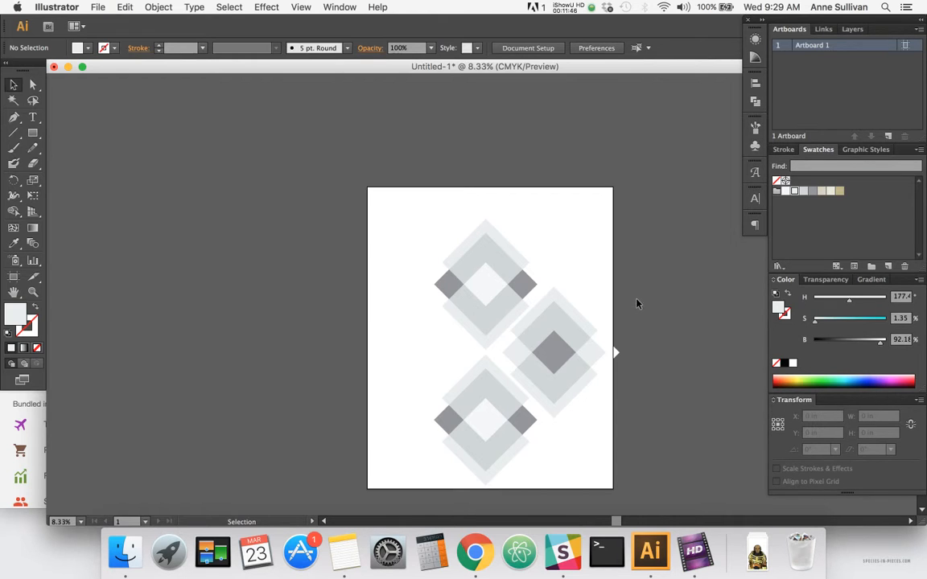
Duplicate the right diamond and place the copy in the empty gap on the pattern's left side
drag(632, 310, 551, 415)
key(super+c)
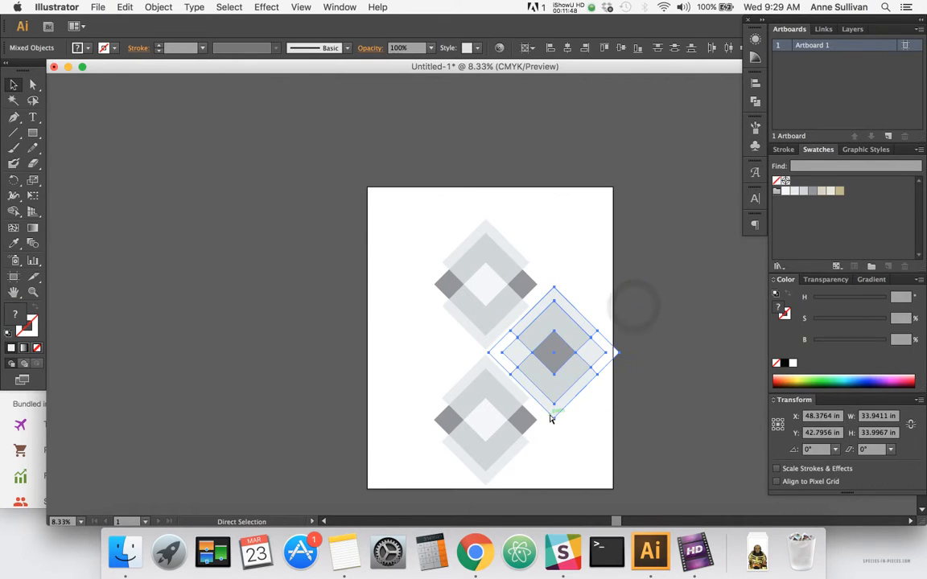
key(super+v)
drag(492, 315, 427, 356)
click(313, 299)
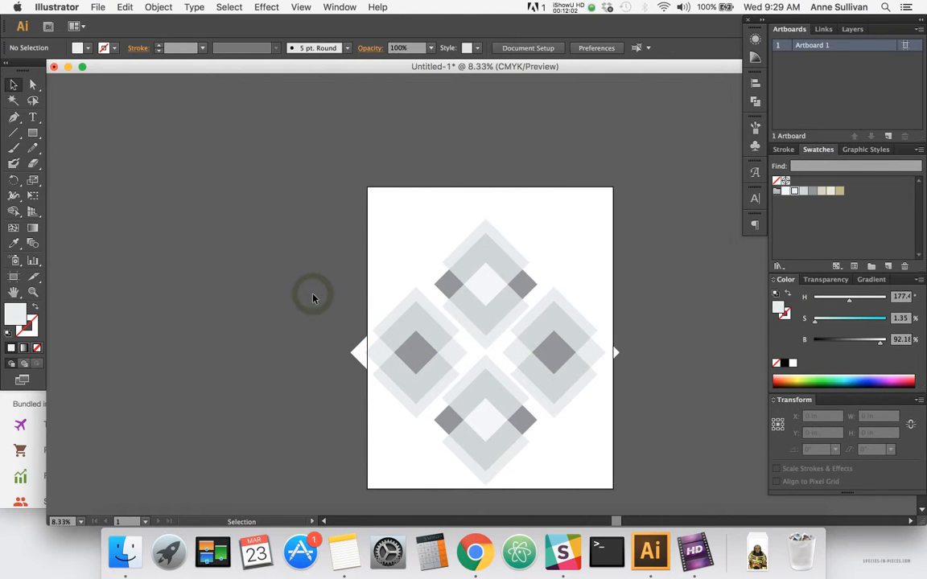
Delete the left diamond copy together with its white backing square
drag(328, 286, 406, 415)
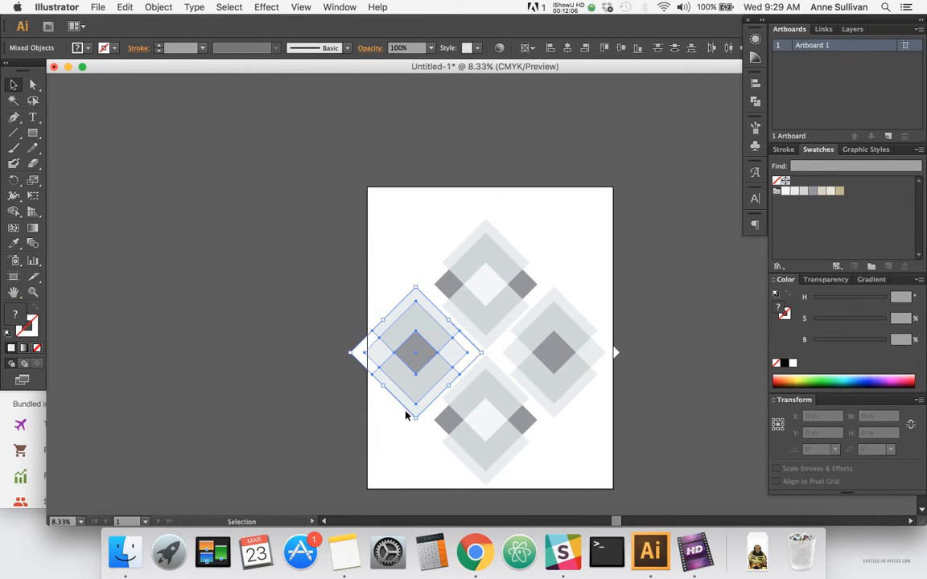
key(Delete)
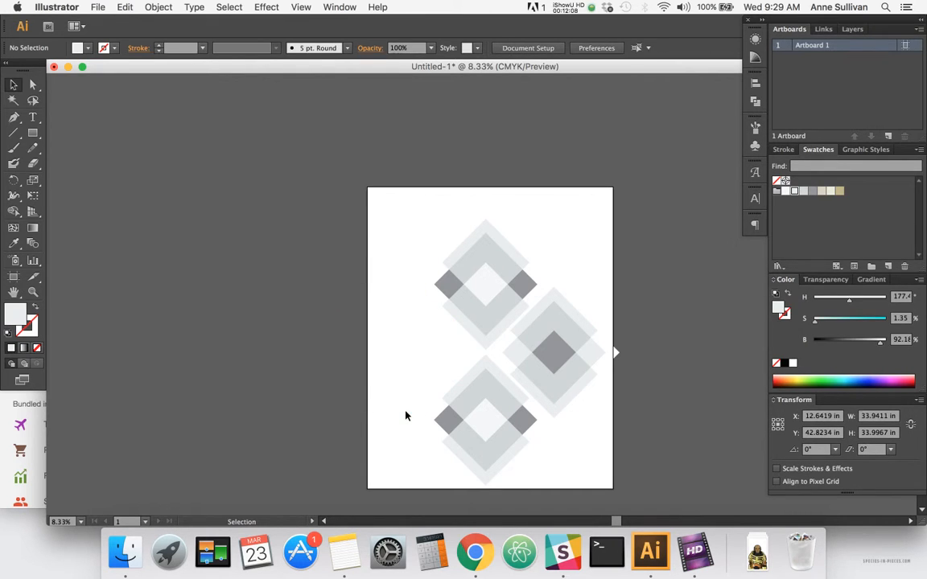
click(274, 211)
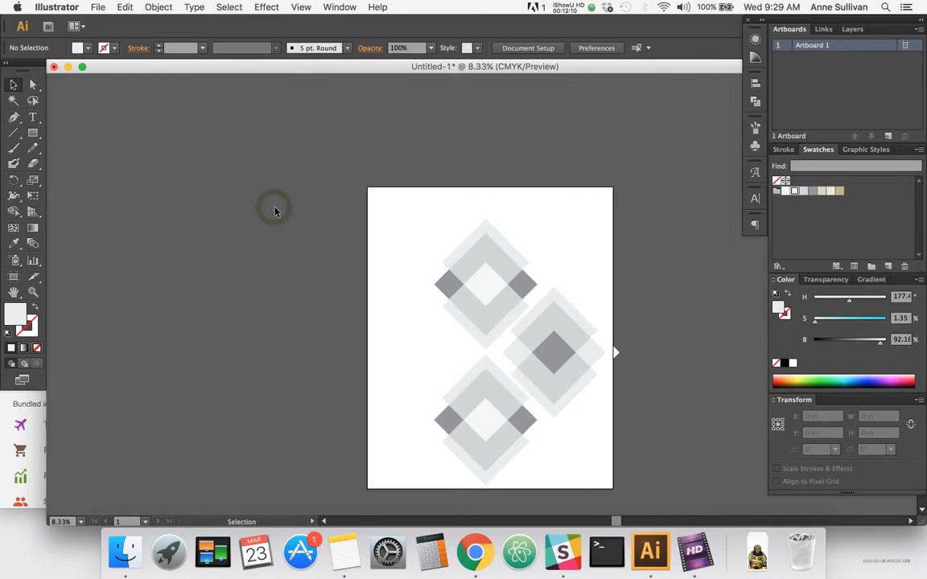
click(32, 133)
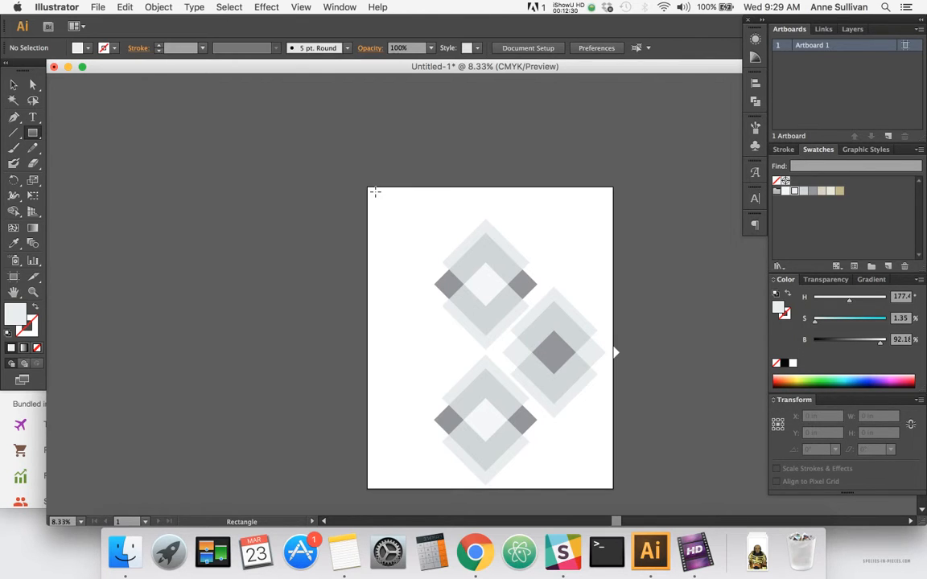
click(13, 82)
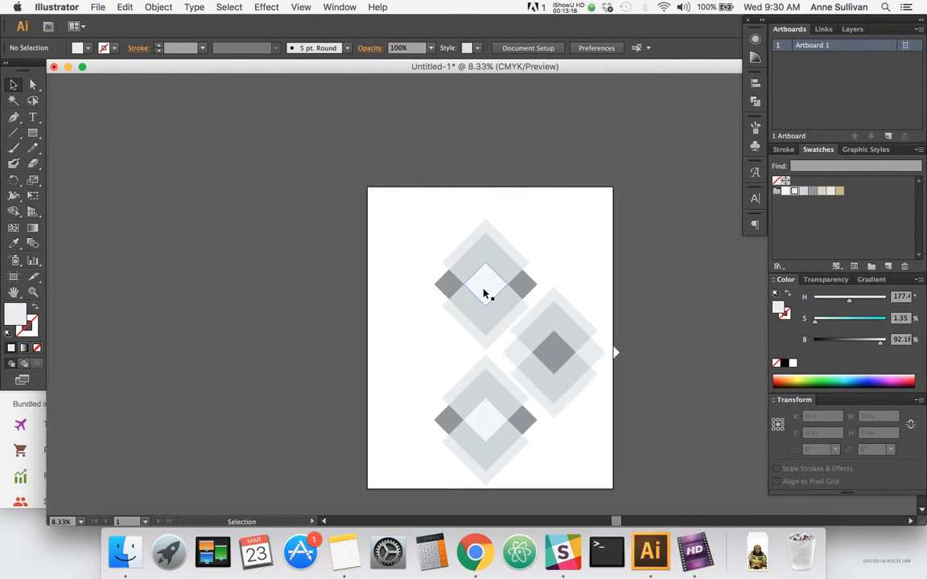
Match the top diamond's centre square to the light grey of its outer chevrons with the Eyedropper and deselect
key(a)
click(400, 243)
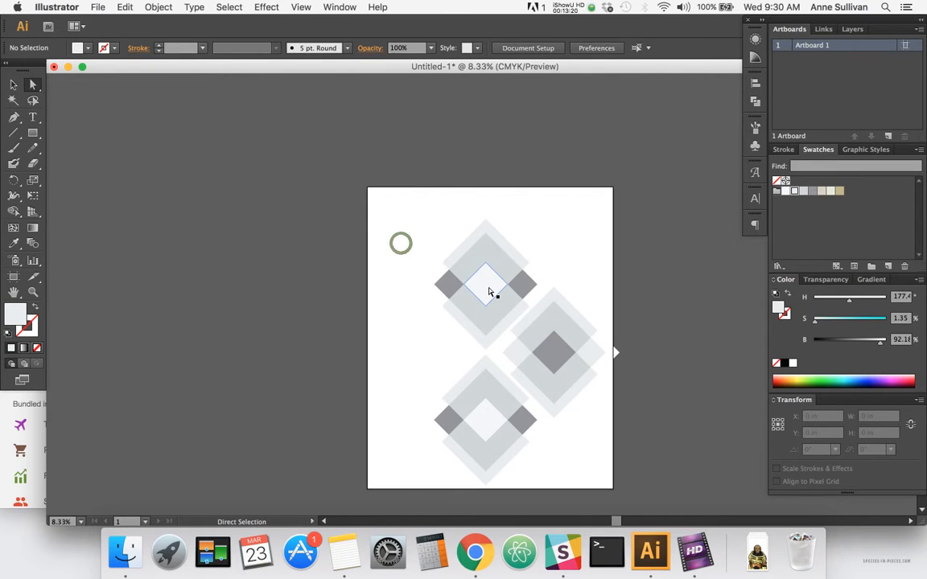
click(488, 287)
key(i)
click(506, 242)
key(v)
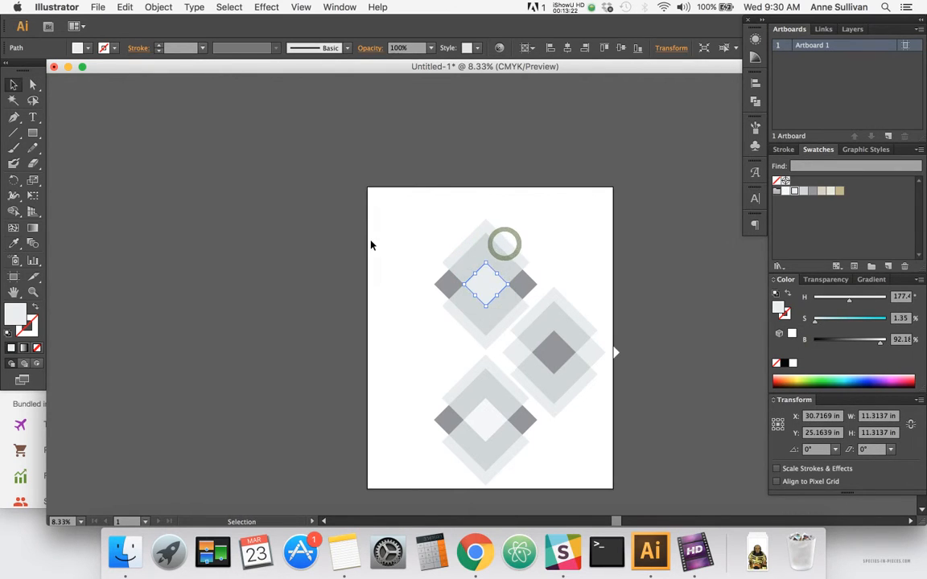
click(395, 243)
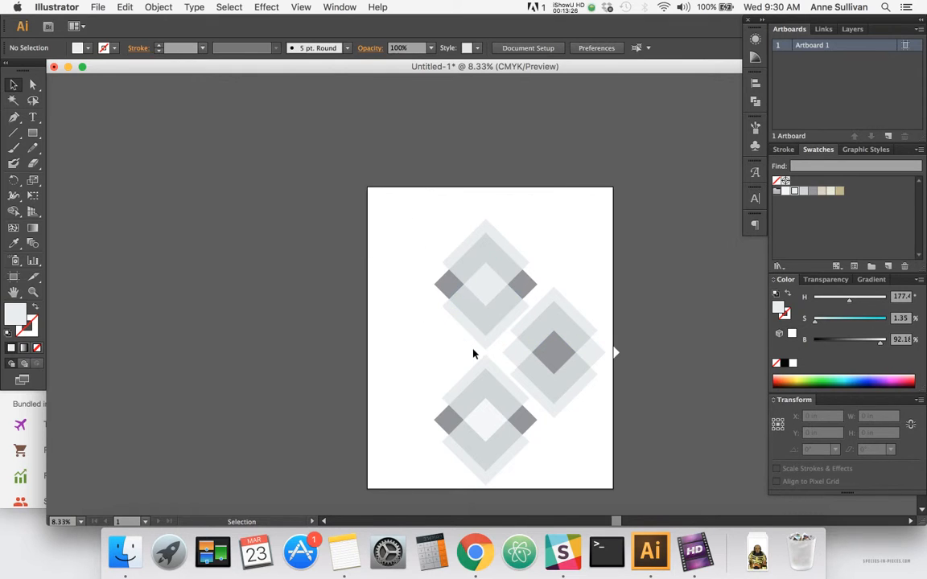
Sample the inner chevron's medium grey onto the top diamond's centre square and darken it, trying 70% and 76% brightness
key(a)
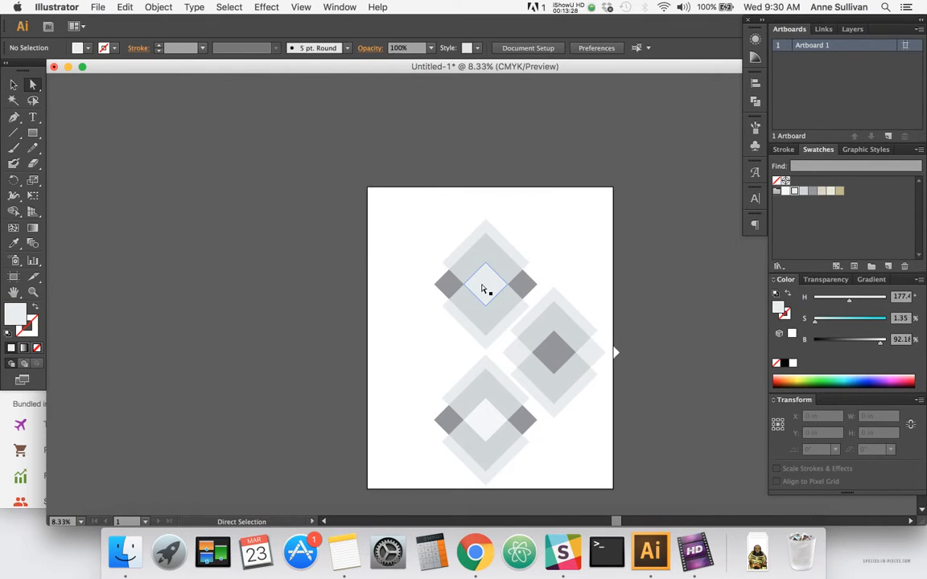
click(481, 284)
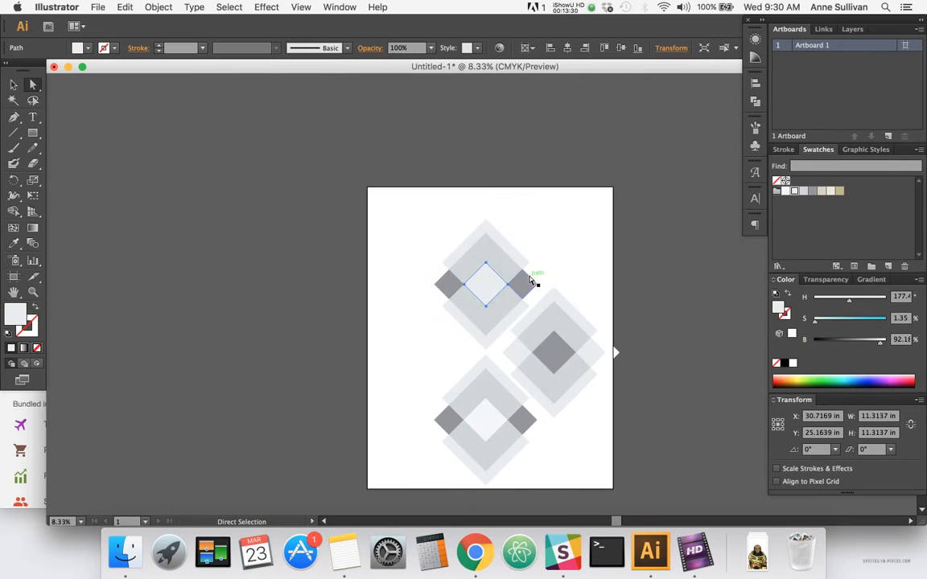
key(i)
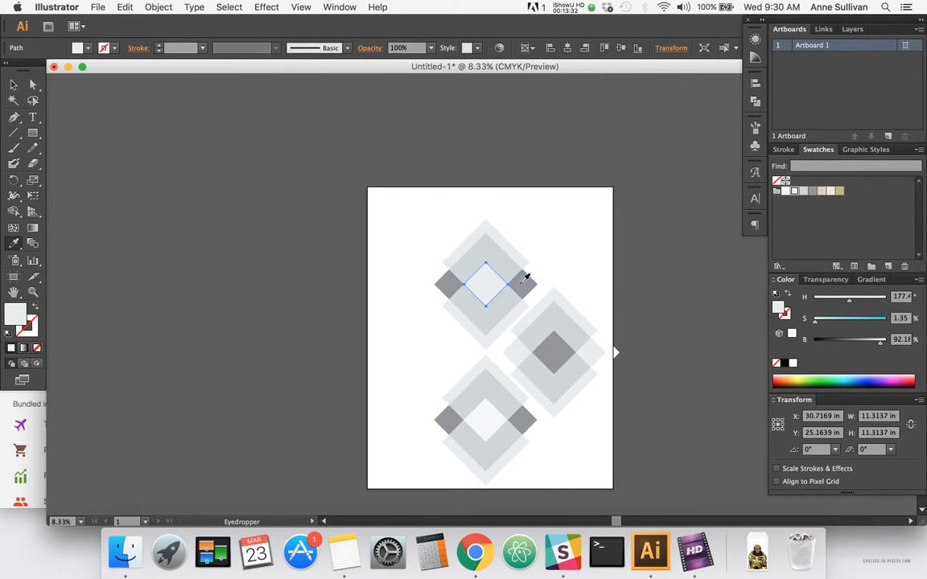
click(502, 262)
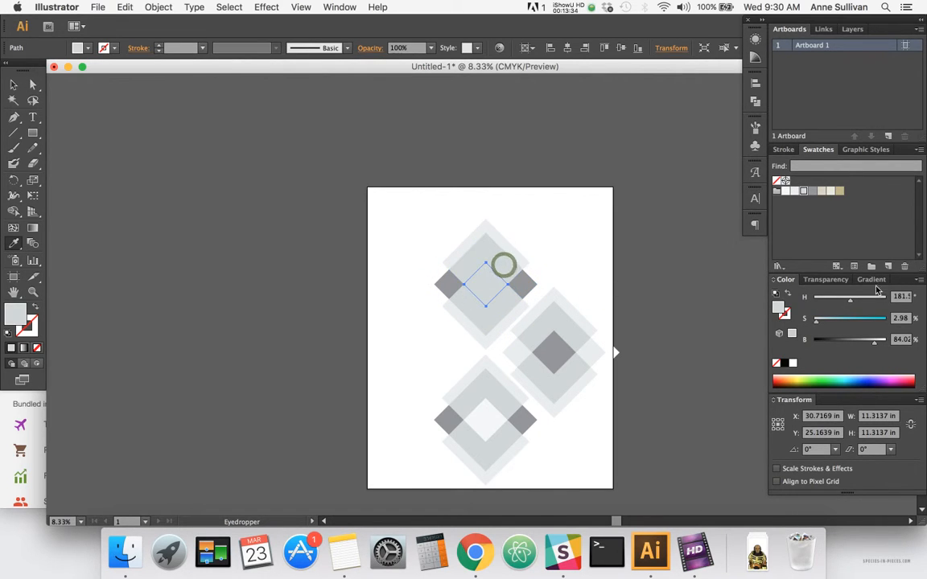
click(873, 343)
drag(874, 345, 864, 344)
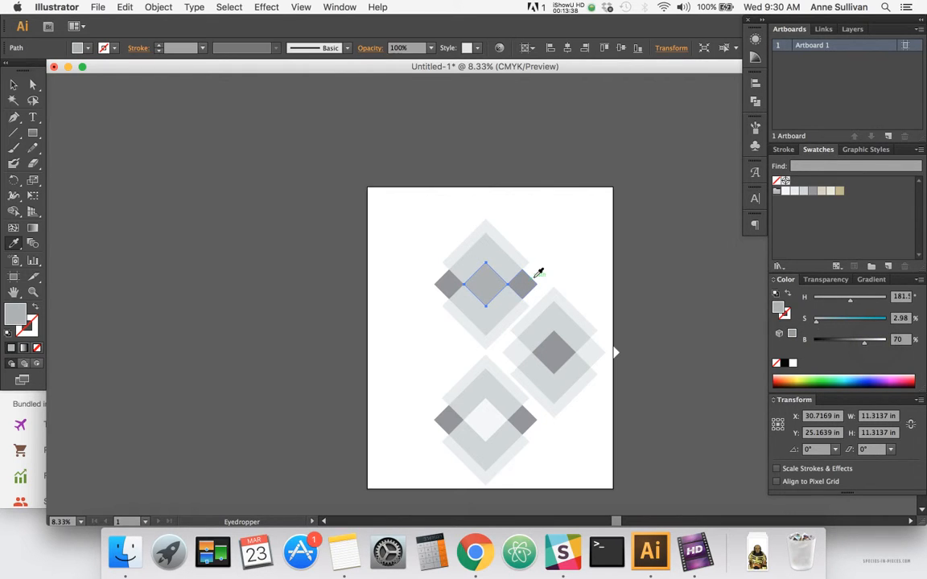
key(v)
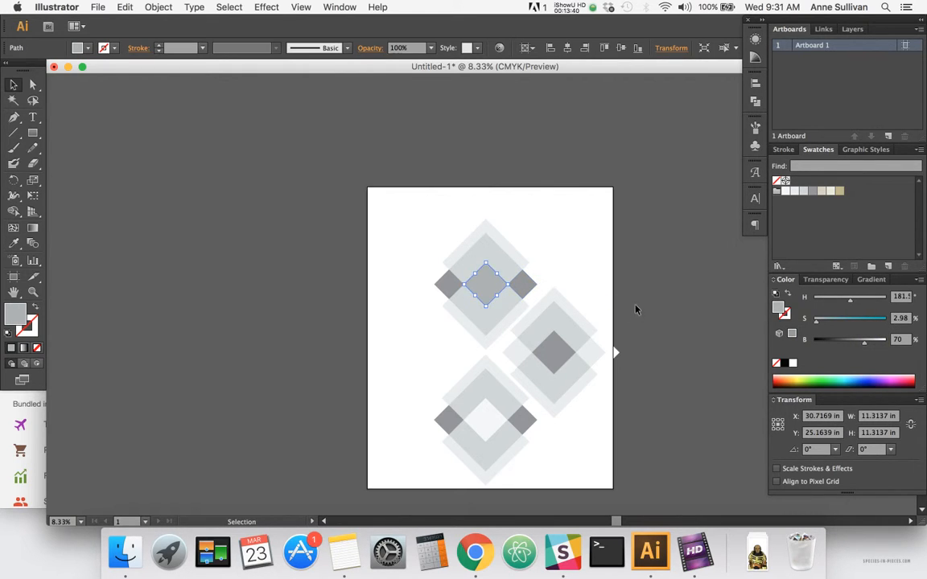
key(a)
click(551, 269)
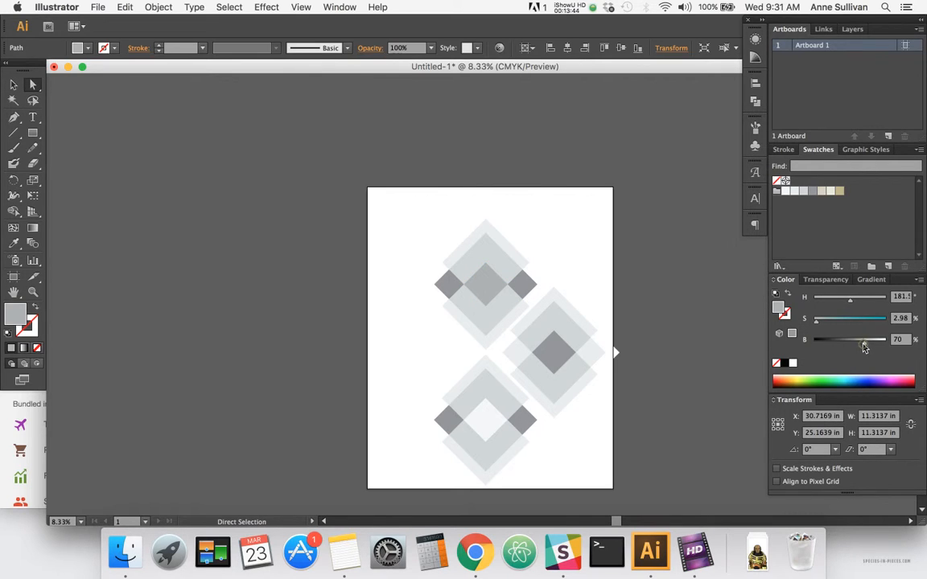
drag(864, 348, 869, 348)
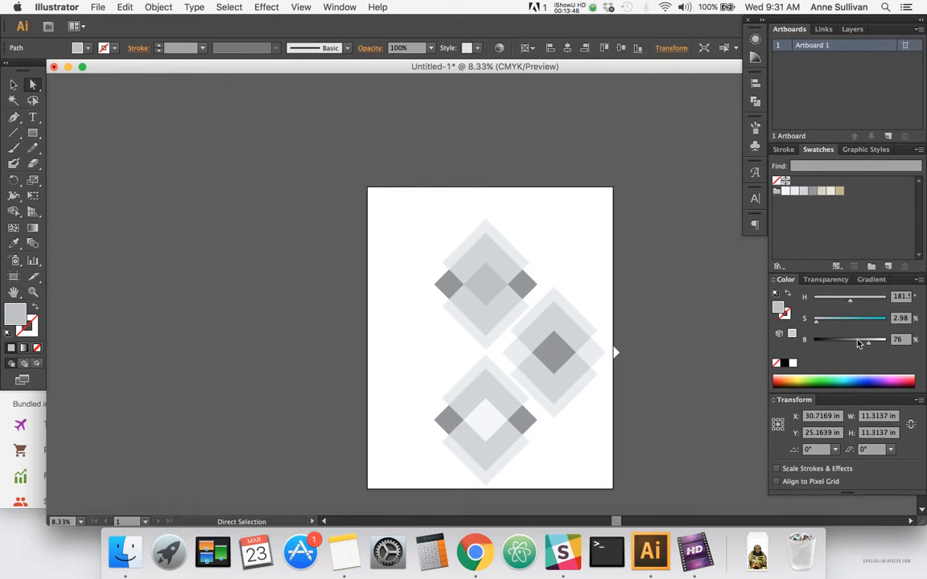
Sample the outer chevron's light grey back onto the top diamond's centre square with the Eyedropper and deselect
key(i)
click(514, 252)
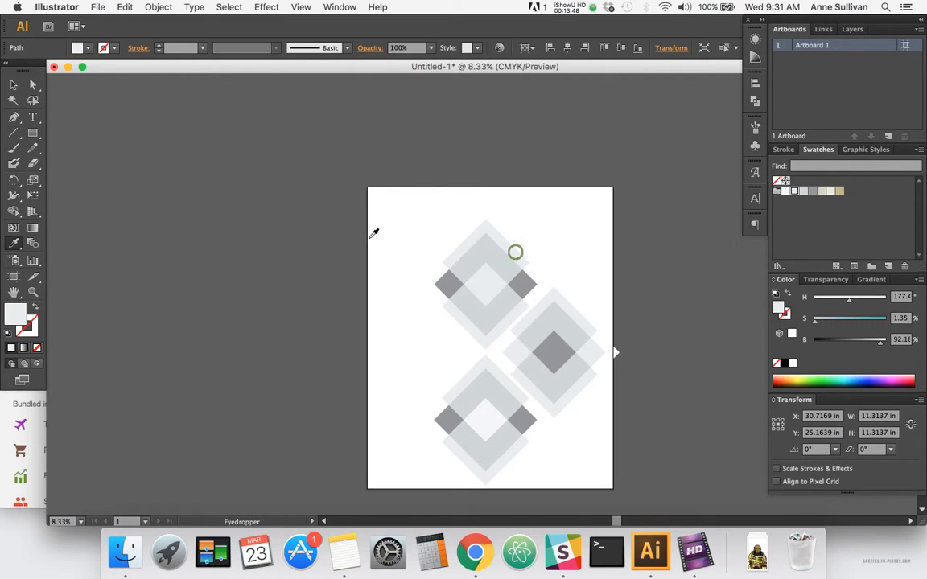
key(v)
click(399, 239)
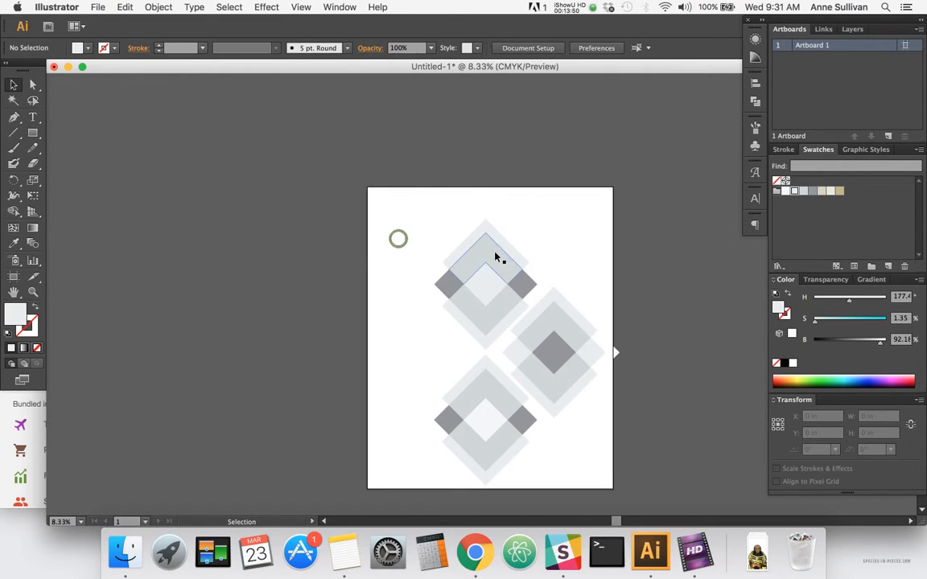
Match the top diamond's centre square to the near-white of the bottom diamond's centre square with the Eyedropper and deselect
key(a)
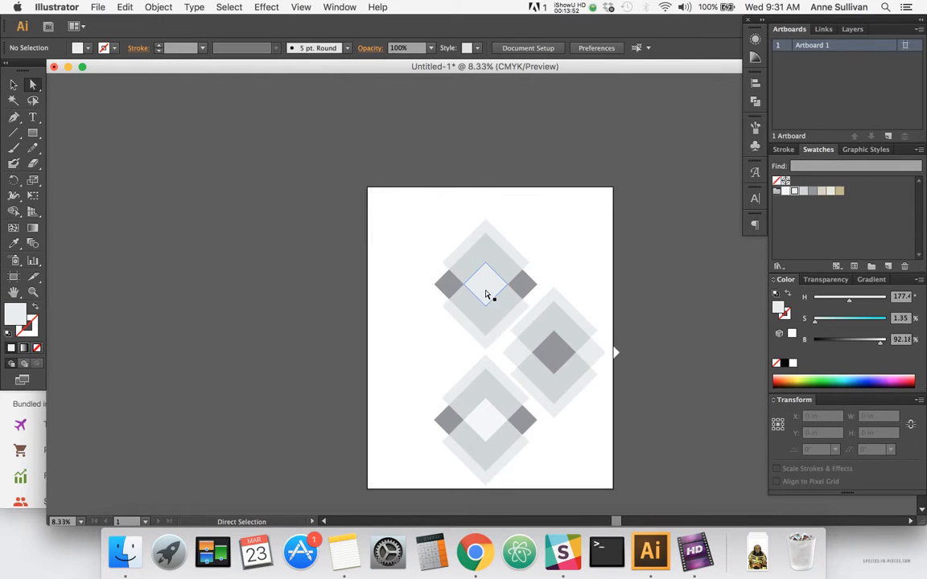
click(486, 292)
key(i)
click(485, 288)
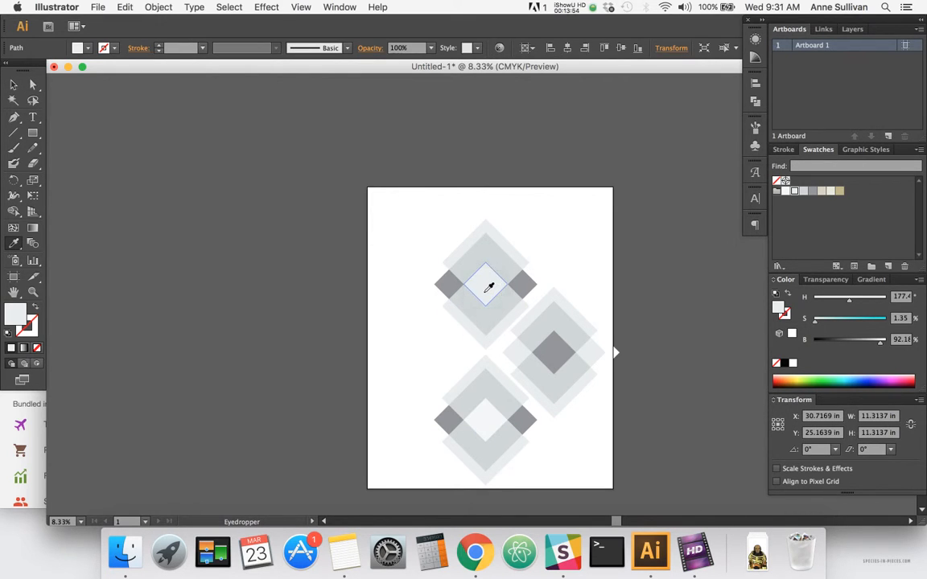
click(479, 422)
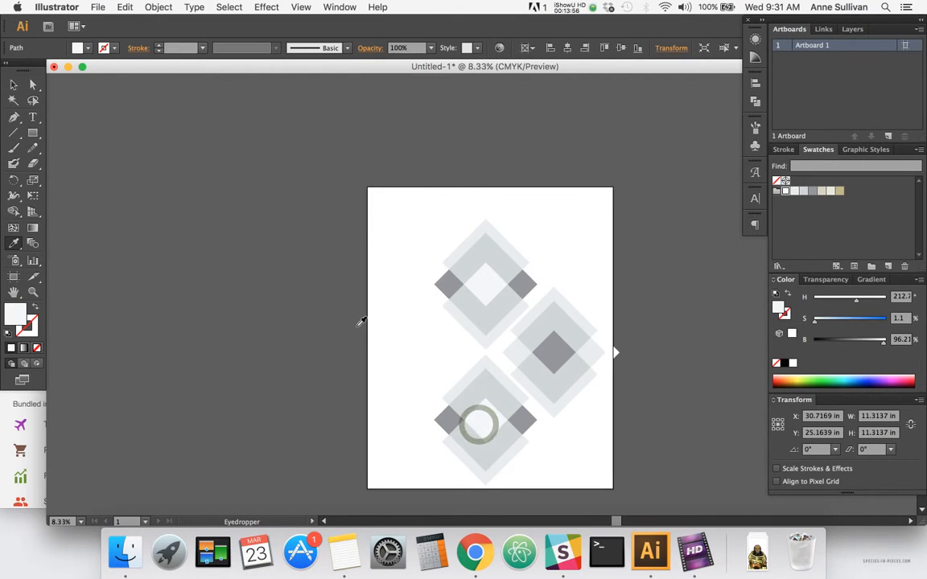
key(v)
click(430, 320)
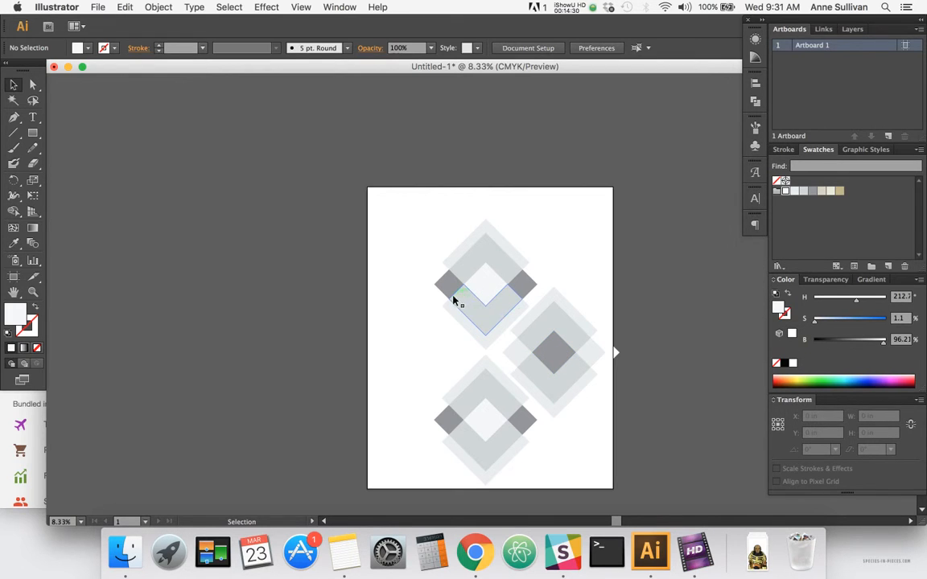
Try a lighter, greener grey on the dark squares of all three diamonds, with 73% brightness and a hue of 145°, and deselect
key(a)
click(550, 347)
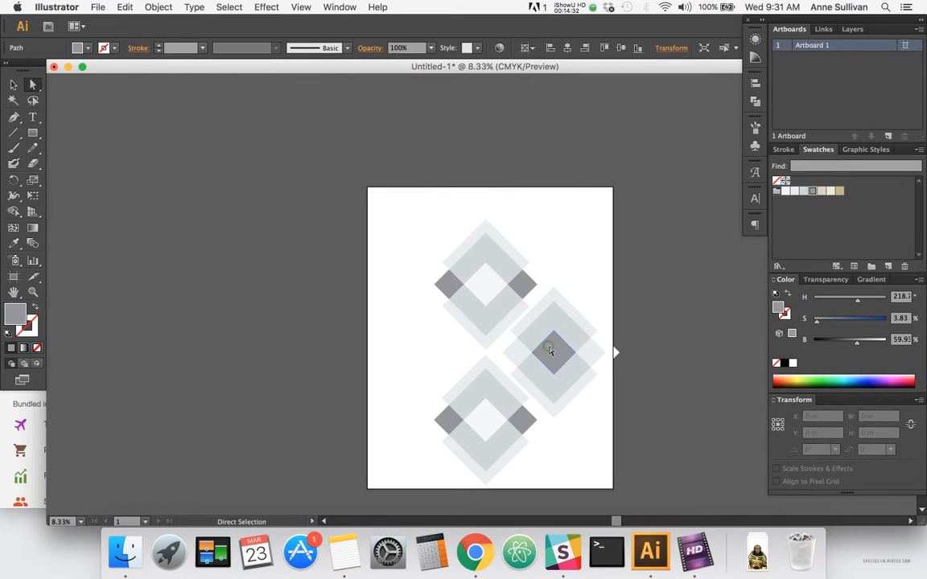
click(866, 347)
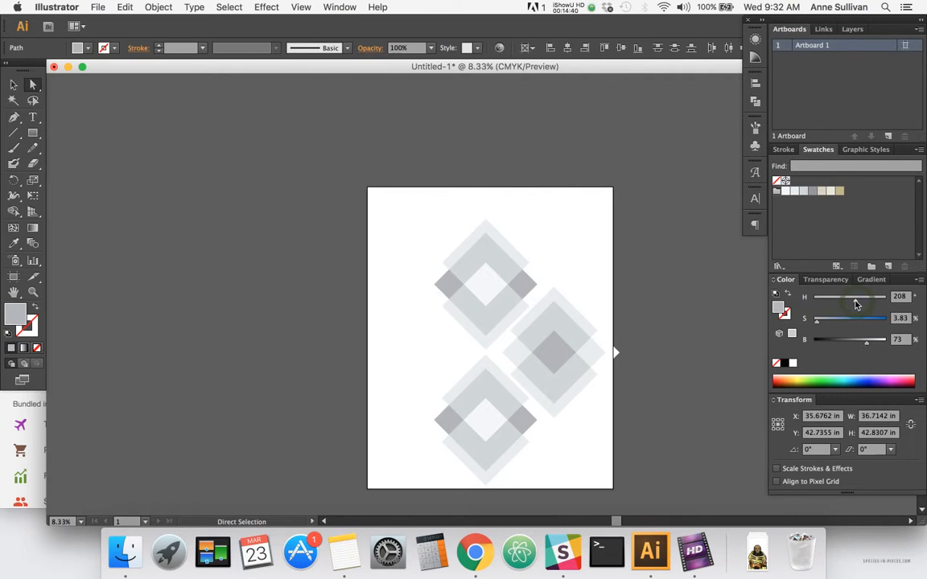
drag(856, 304, 853, 305)
click(849, 304)
drag(848, 304, 842, 304)
click(449, 288)
click(399, 300)
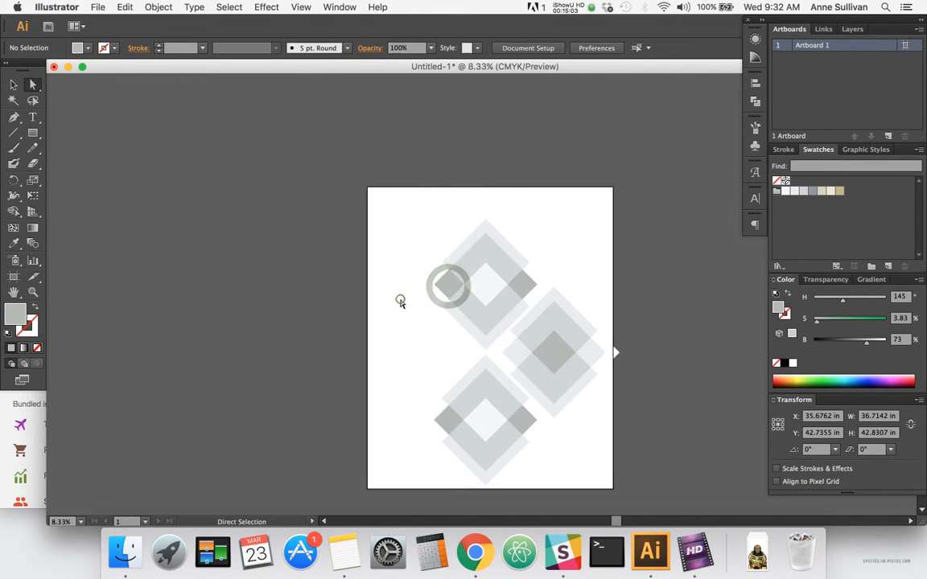
Apply the dark grey swatch to the side squares of the top and bottom diamonds and the middle diamond's centre square, and deselect
click(451, 291)
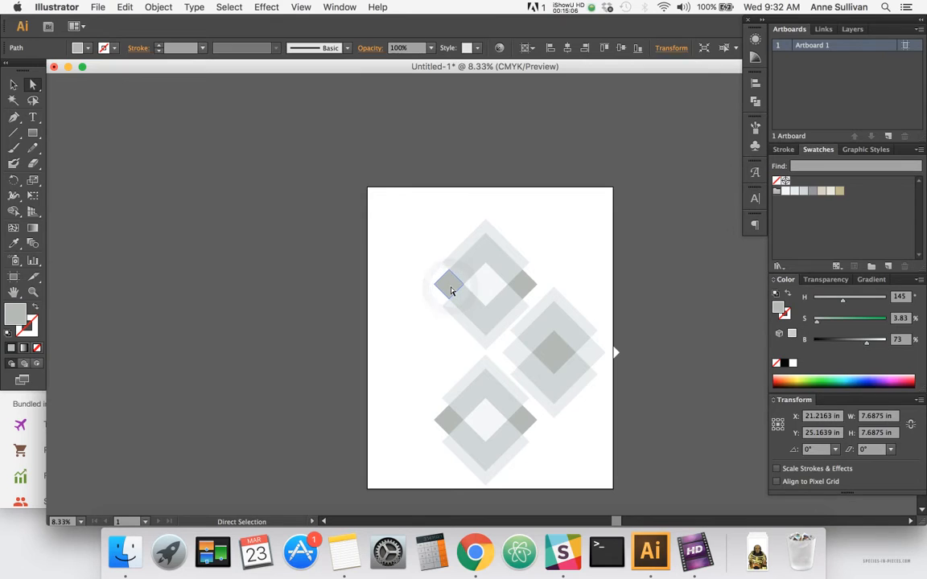
super+click(452, 291)
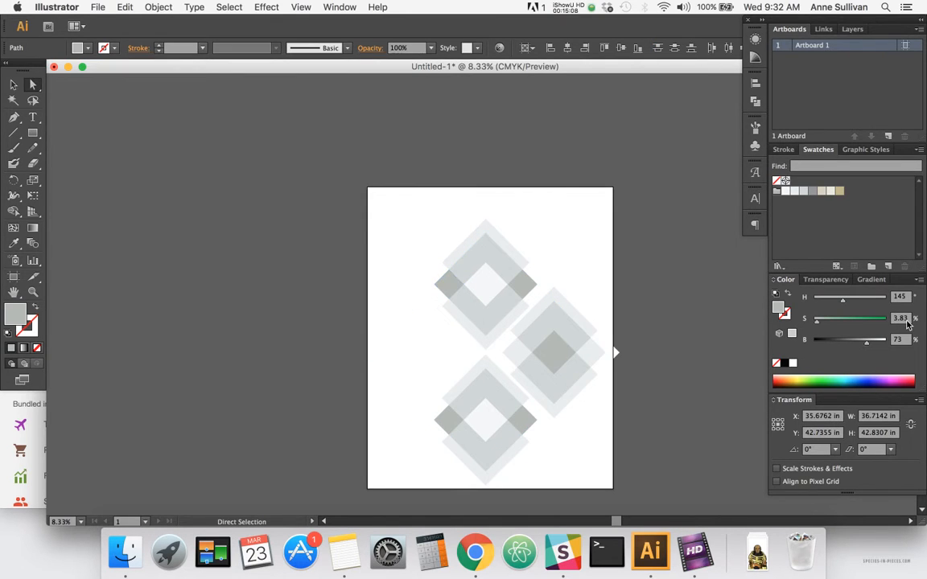
click(813, 191)
click(407, 233)
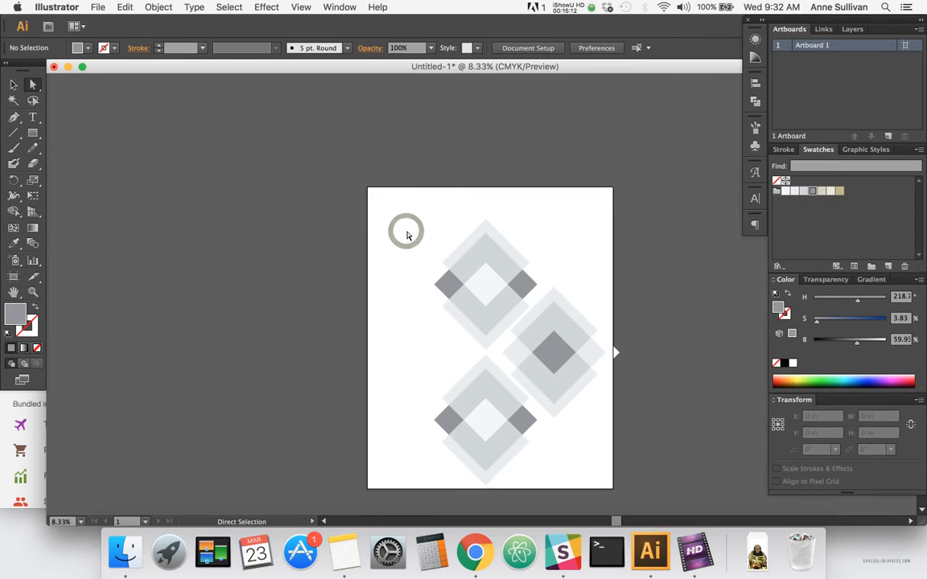